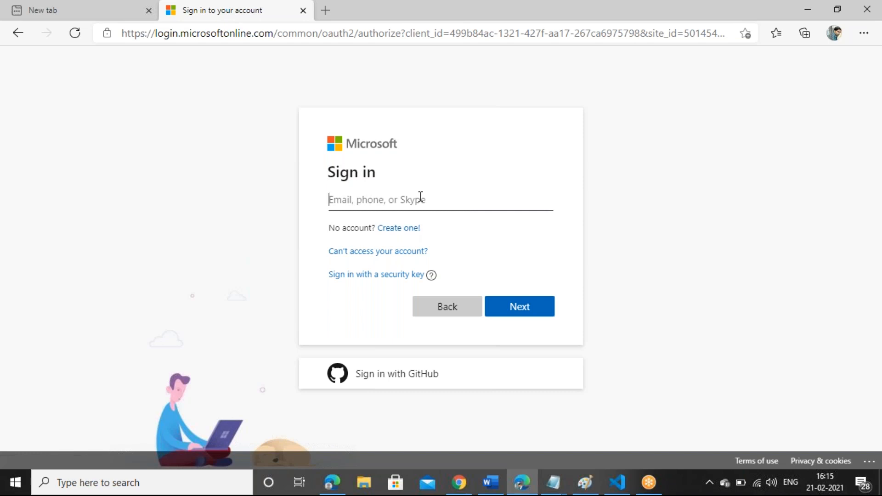
Step: Enter the account's e-mail address, fixing its last character, and continue to the password
{"action": "left_click", "coordinate": [435, 193]}
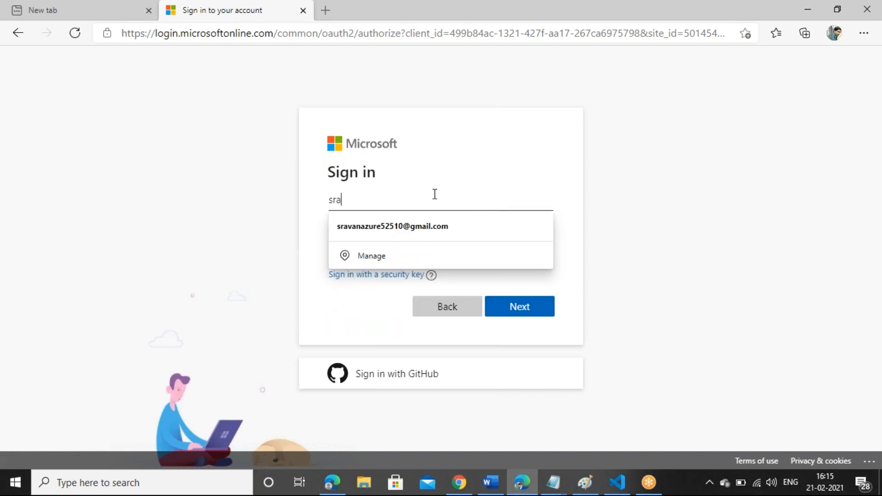
{"action": "left_click", "coordinate": [434, 225]}
{"action": "left_click", "coordinate": [406, 197]}
{"action": "key", "text": "BackSpace"}
{"action": "type", "text": "5"}
{"action": "left_click", "coordinate": [503, 307]}
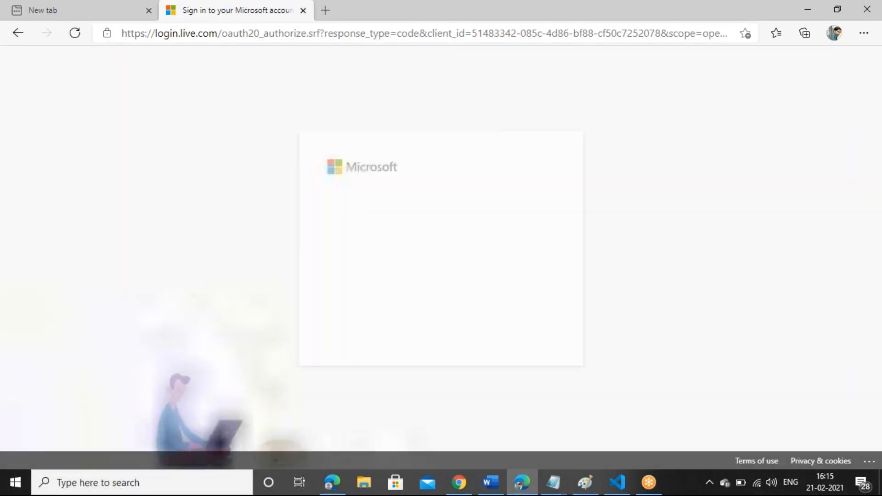
Step: Enter the account password and submit it to sign in
{"action": "left_click", "coordinate": [393, 244]}
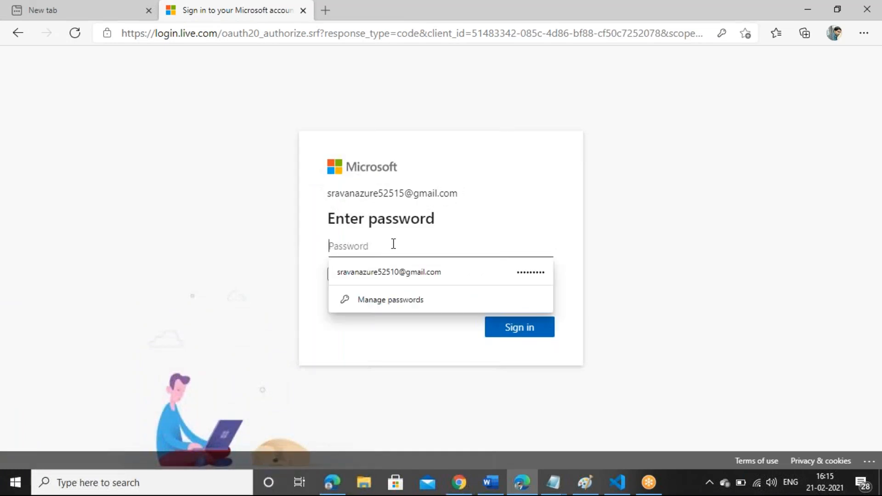
{"action": "type", "text": "•••••••••••••••••••••"}
{"action": "key", "text": "Return"}
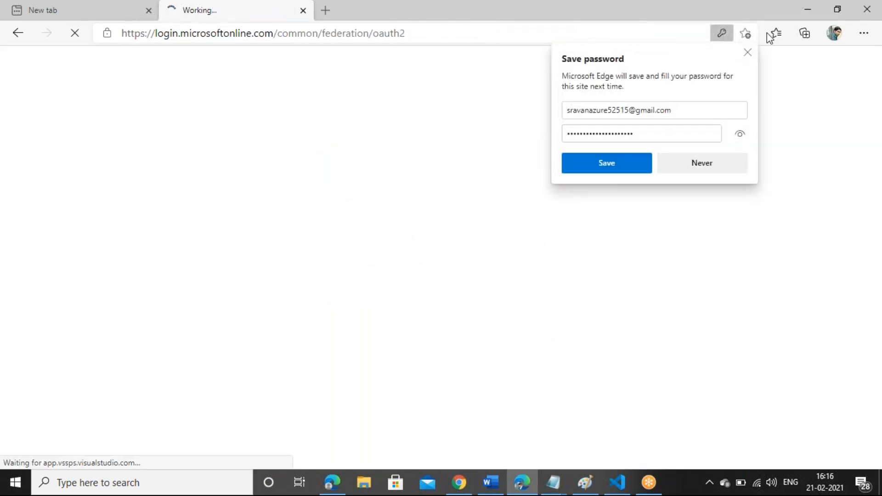
Step: Dismiss the save-password prompt, choose India as country/region, and continue
{"action": "left_click", "coordinate": [748, 54]}
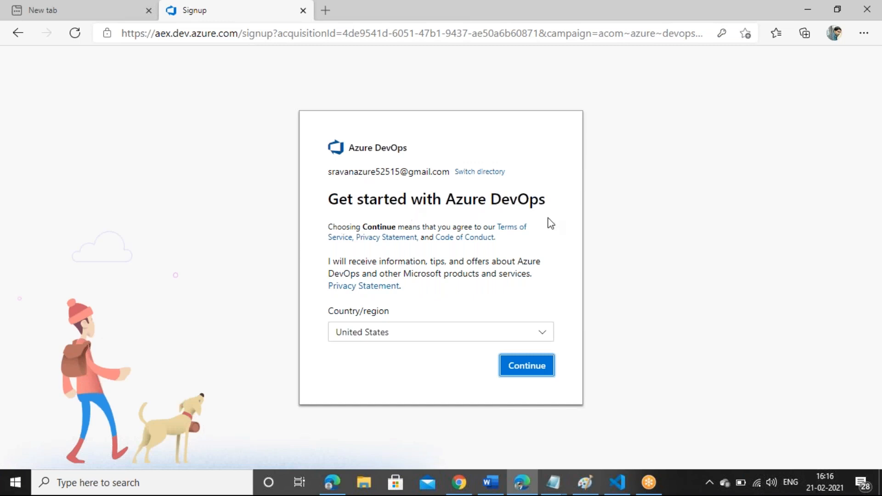
{"action": "left_click", "coordinate": [516, 339]}
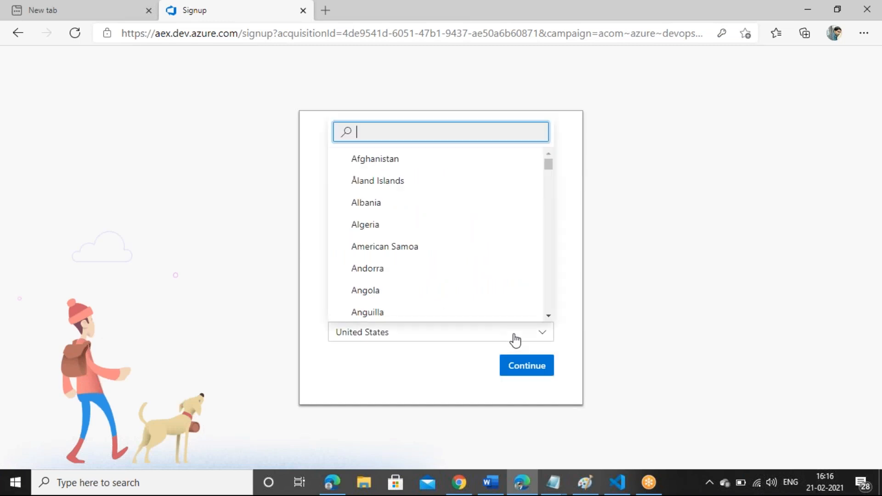
{"action": "type", "text": "ind"}
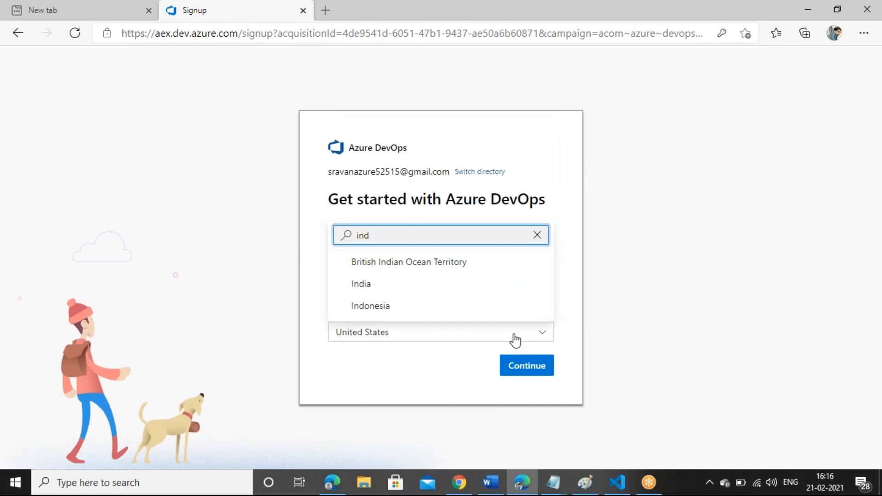
{"action": "left_click", "coordinate": [381, 284]}
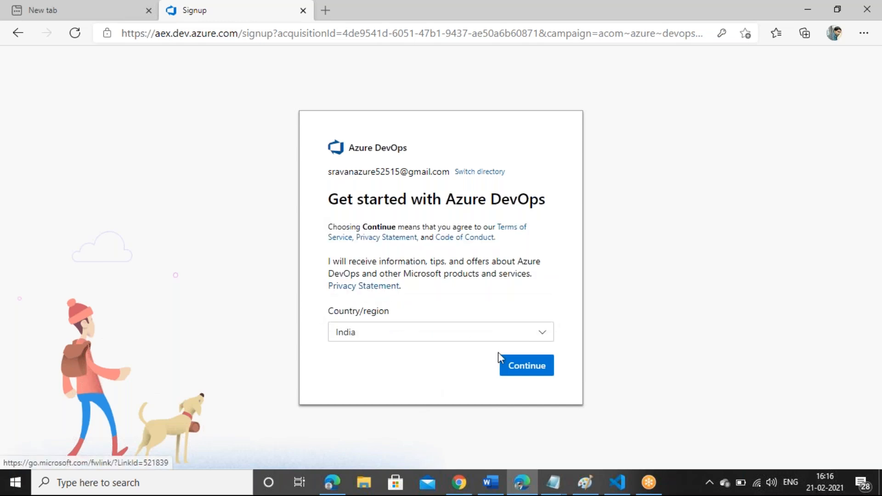
{"action": "left_click", "coordinate": [518, 367]}
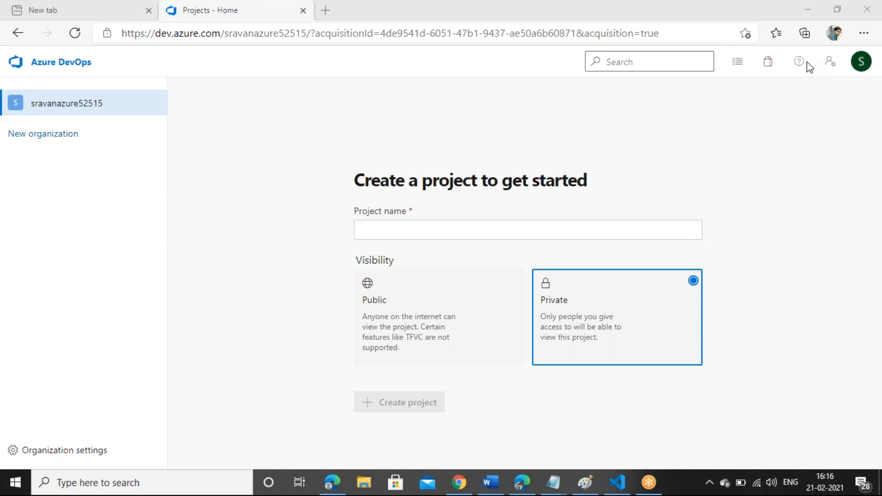
Step: Create a project named 'MyProject' with Public visibility
{"action": "left_click", "coordinate": [481, 149]}
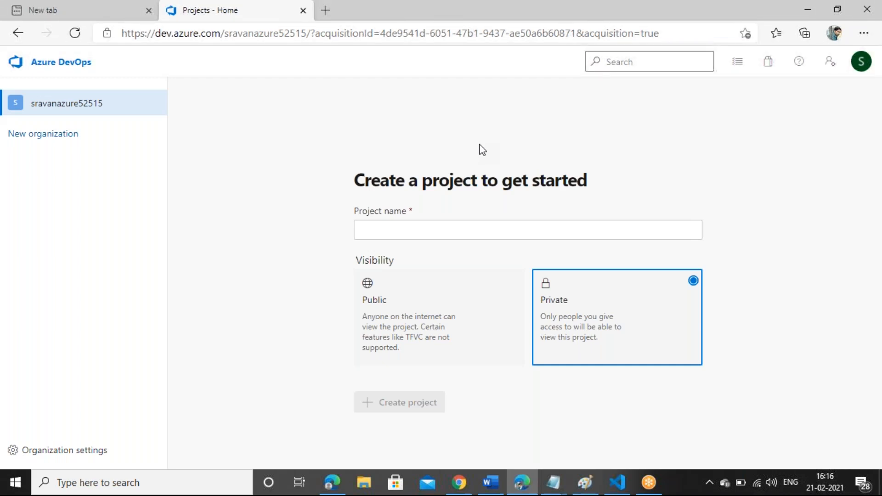
{"action": "left_click", "coordinate": [445, 307]}
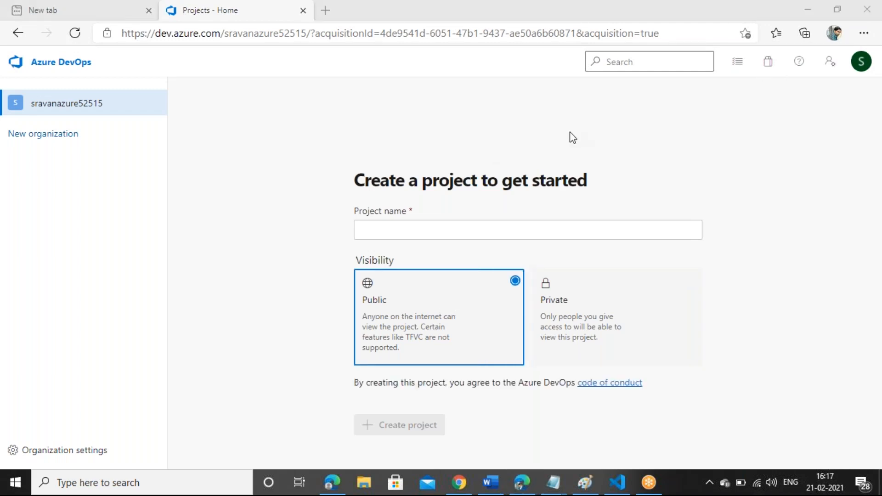
{"action": "left_click", "coordinate": [531, 233]}
{"action": "type", "text": "MyProject"}
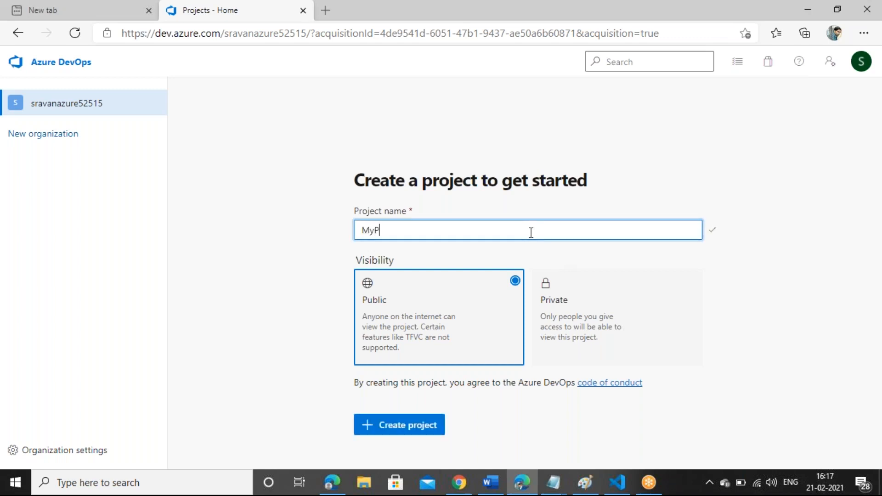
{"action": "left_click", "coordinate": [402, 432]}
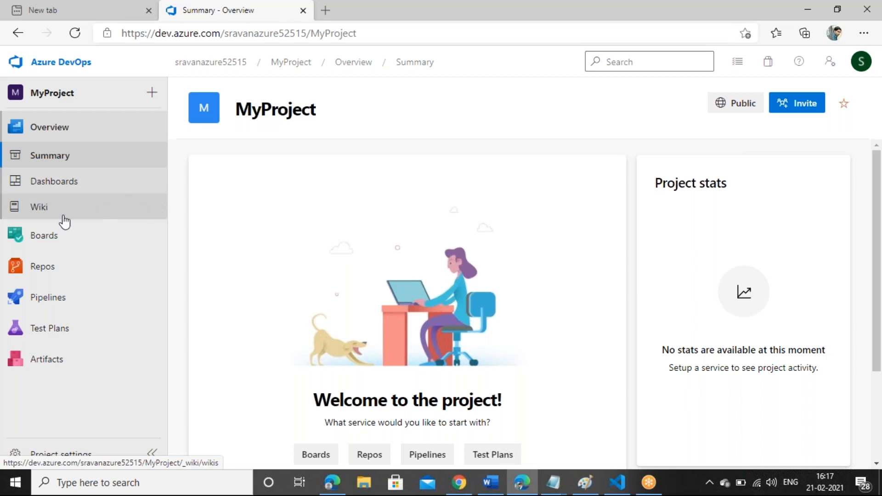
{"action": "mouse_move", "coordinate": [55, 244]}
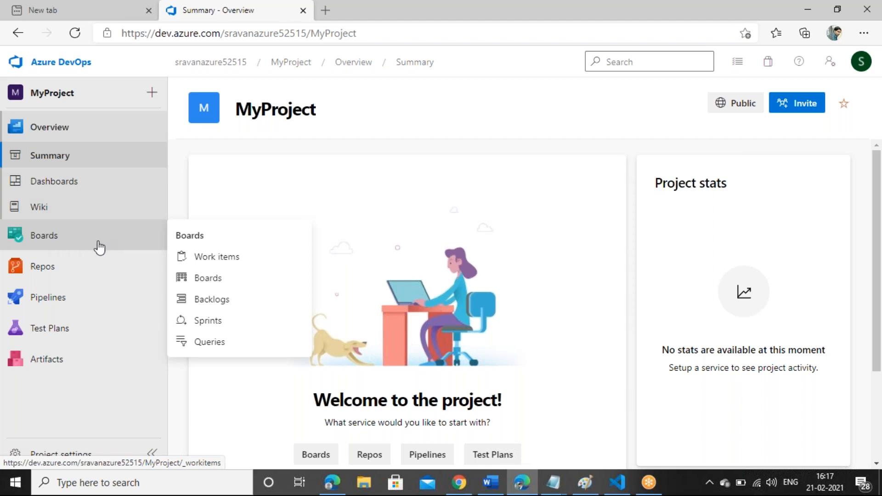
{"action": "mouse_move", "coordinate": [69, 275]}
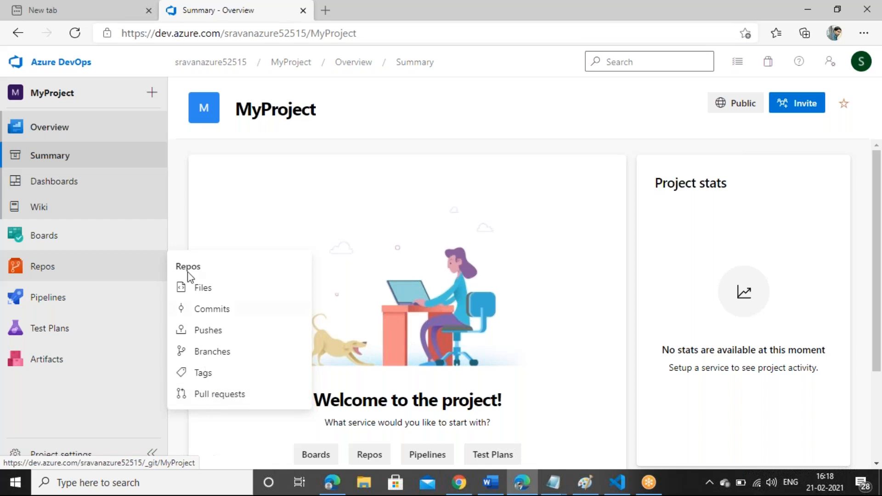
{"action": "mouse_move", "coordinate": [50, 302]}
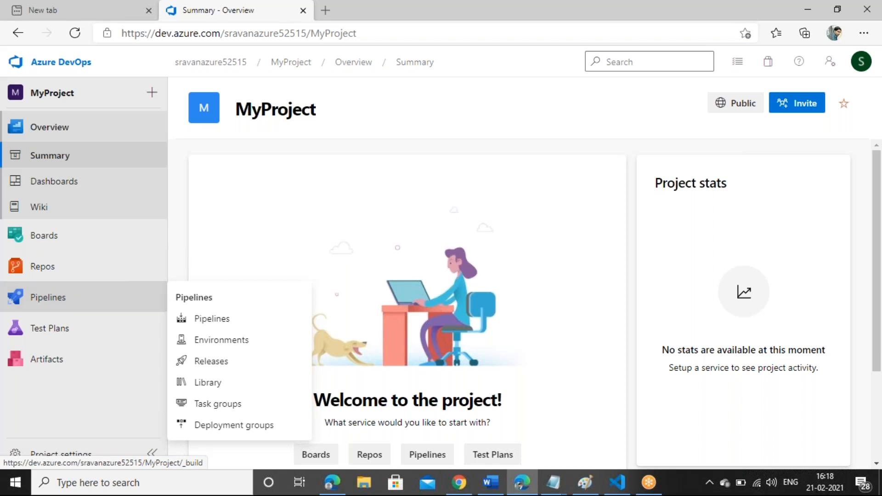
{"action": "mouse_move", "coordinate": [101, 335]}
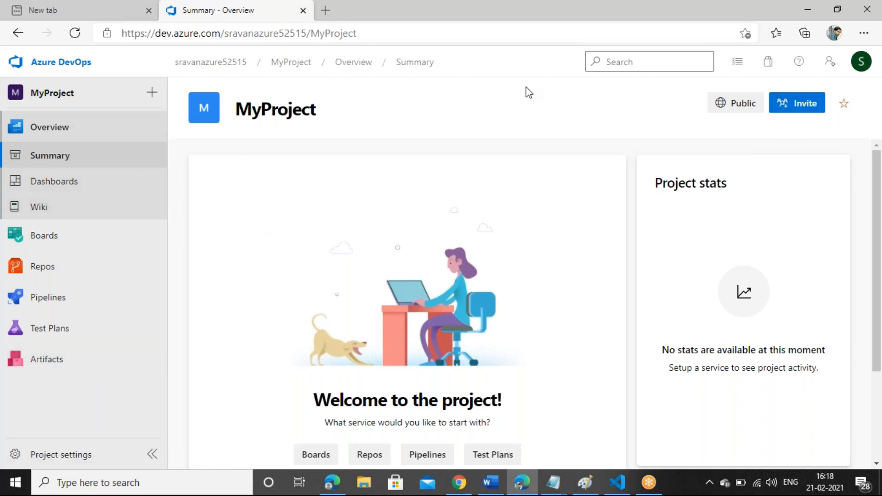
Step: Bring up the GitHub DotnetProjects/FlowerShop folder in the Chrome window
{"action": "left_click", "coordinate": [459, 482]}
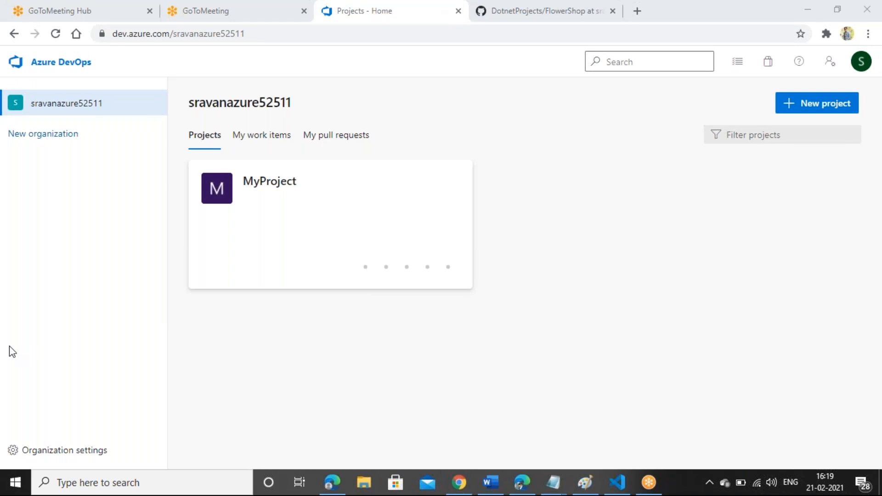
{"action": "left_click", "coordinate": [558, 7]}
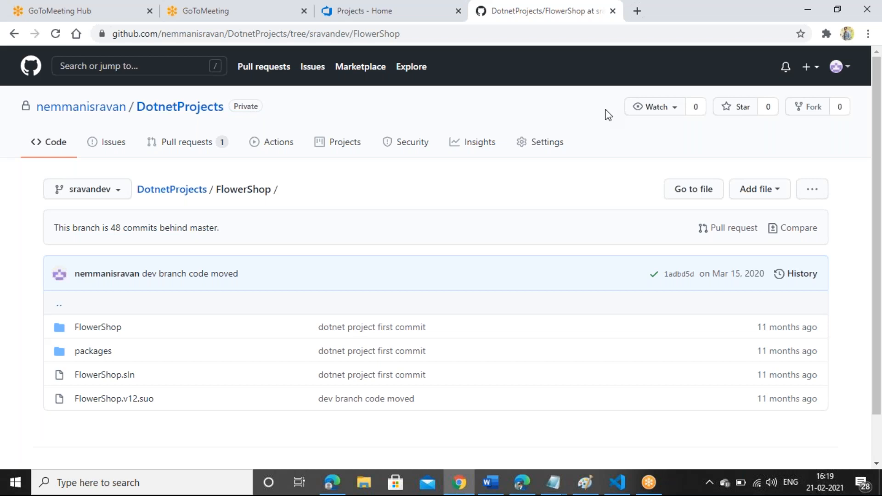
Step: Return to the Azure DevOps Projects - Home page showing MyProject
{"action": "left_click", "coordinate": [387, 7]}
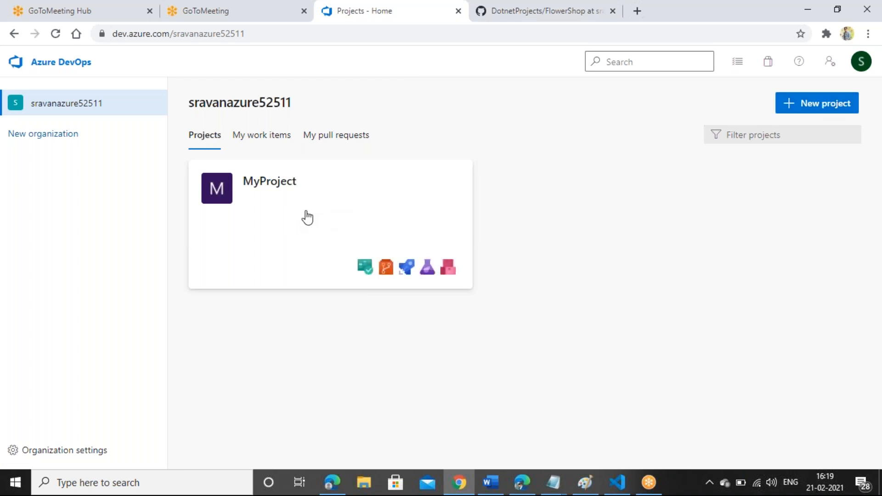
Step: Open MyProject's Pipelines page and start creating a new pipeline
{"action": "left_click", "coordinate": [349, 222]}
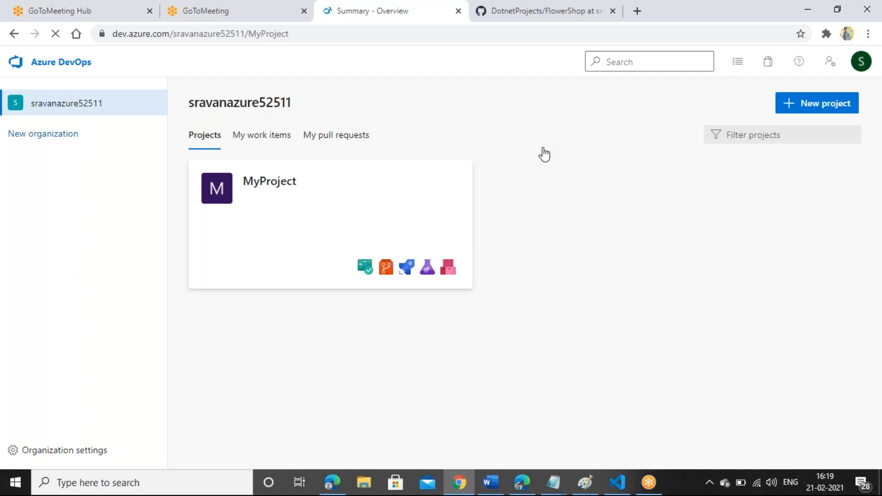
{"action": "mouse_move", "coordinate": [63, 299]}
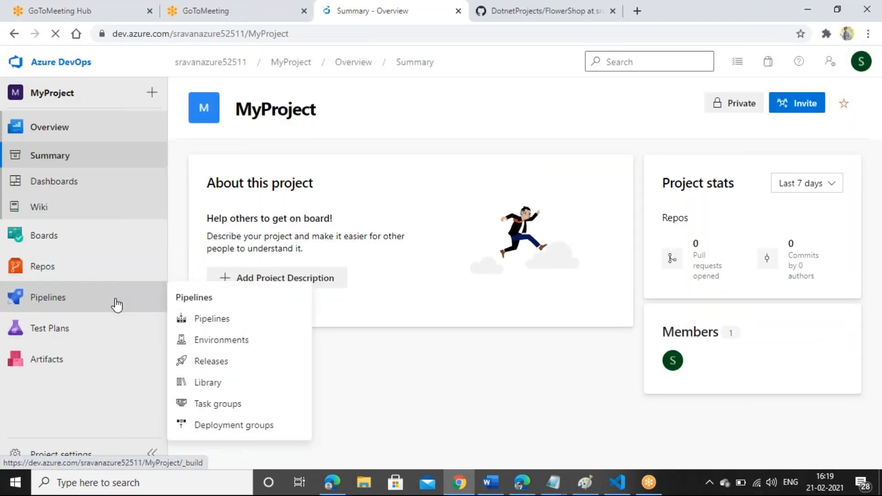
{"action": "left_click", "coordinate": [217, 321]}
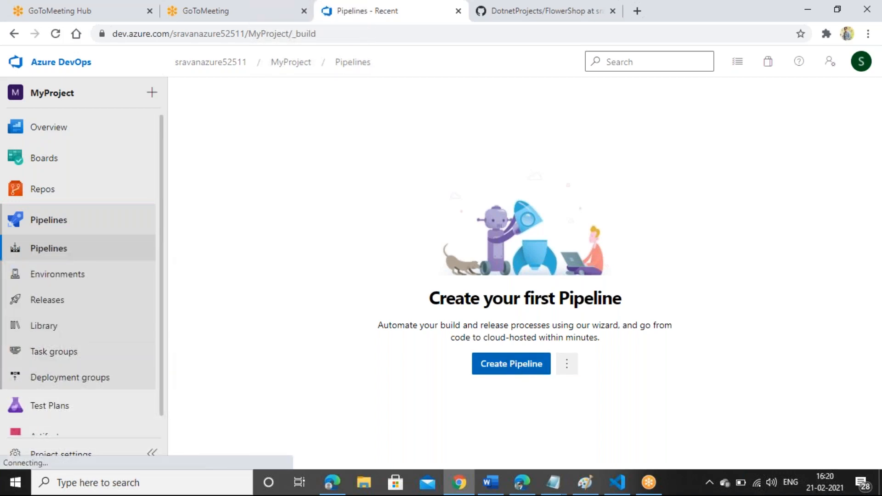
{"action": "left_click", "coordinate": [506, 367]}
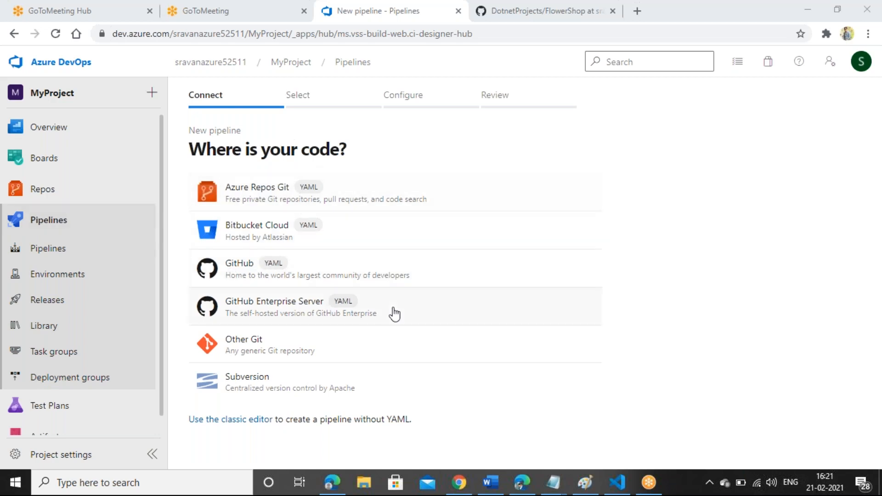
Step: Switch the pipeline source from Other Git to GitHub after checking the repository tab
{"action": "left_click", "coordinate": [314, 352]}
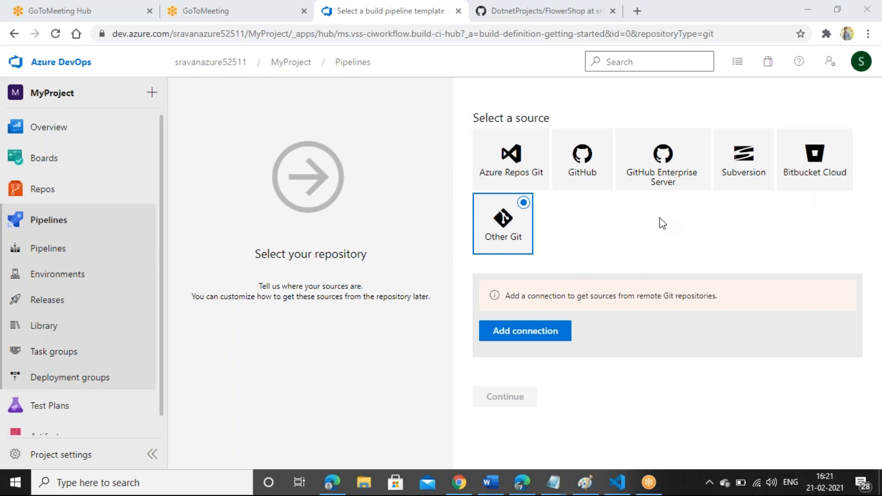
{"action": "left_click", "coordinate": [536, 7]}
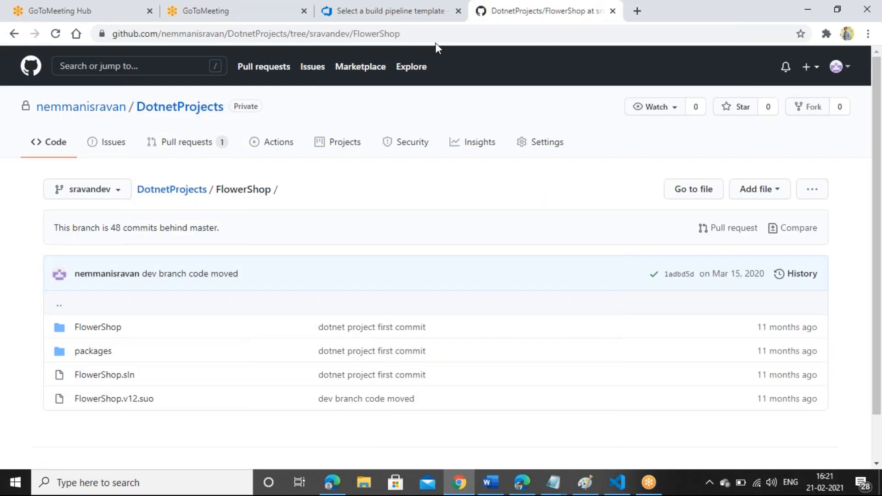
{"action": "left_click", "coordinate": [403, 5]}
{"action": "left_click", "coordinate": [591, 153]}
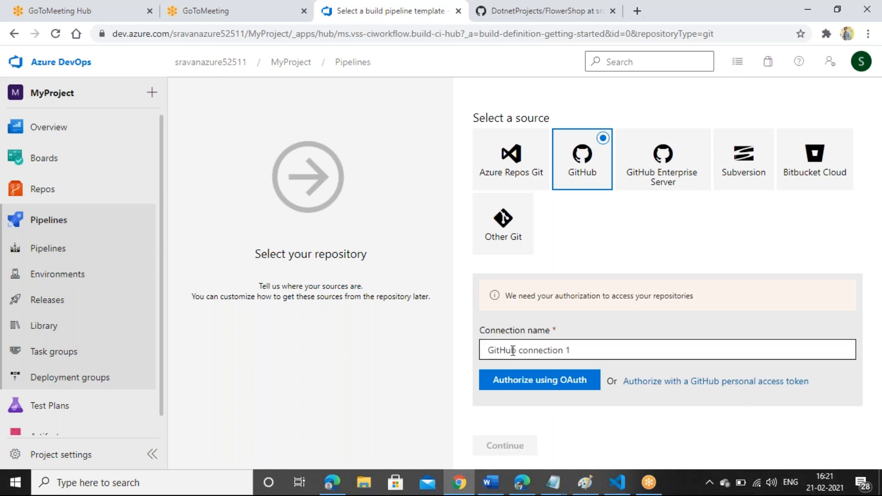
Step: Authorize GitHub through OAuth as 'GitHub connection 1', leaving the repository unchosen
{"action": "left_click", "coordinate": [517, 380]}
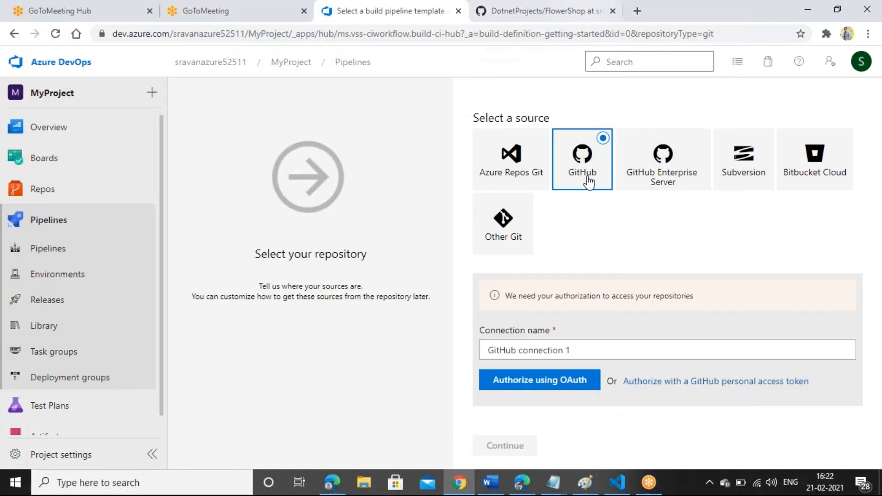
{"action": "left_click_drag", "start_coordinate": [879, 238], "coordinate": [878, 289]}
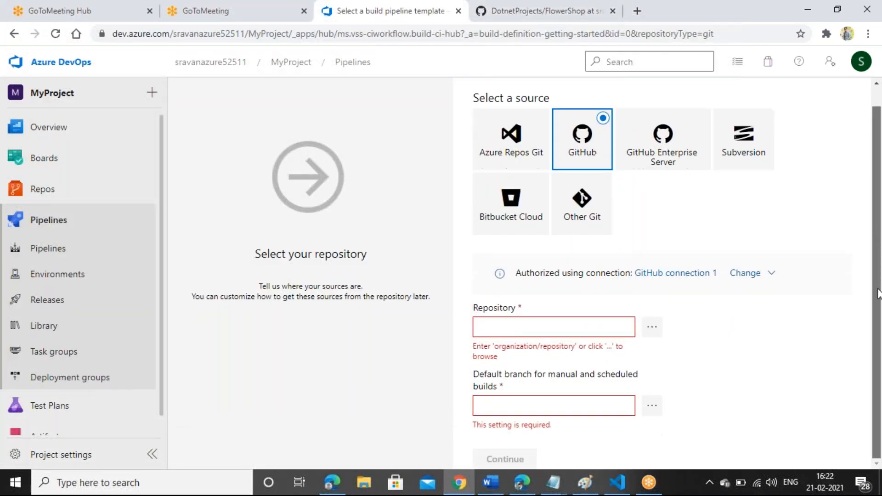
{"action": "left_click", "coordinate": [653, 329]}
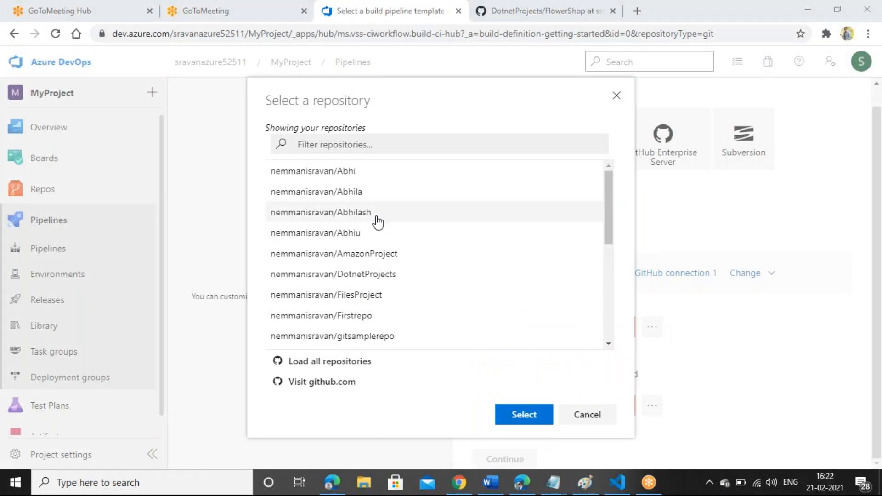
{"action": "left_click", "coordinate": [617, 96]}
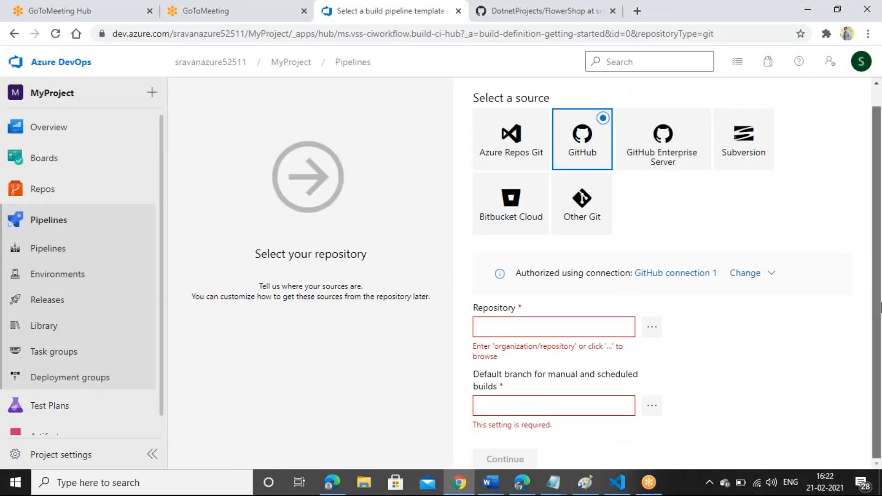
Step: Select DotnetProjects as the pipeline's source repository
{"action": "left_click", "coordinate": [519, 11]}
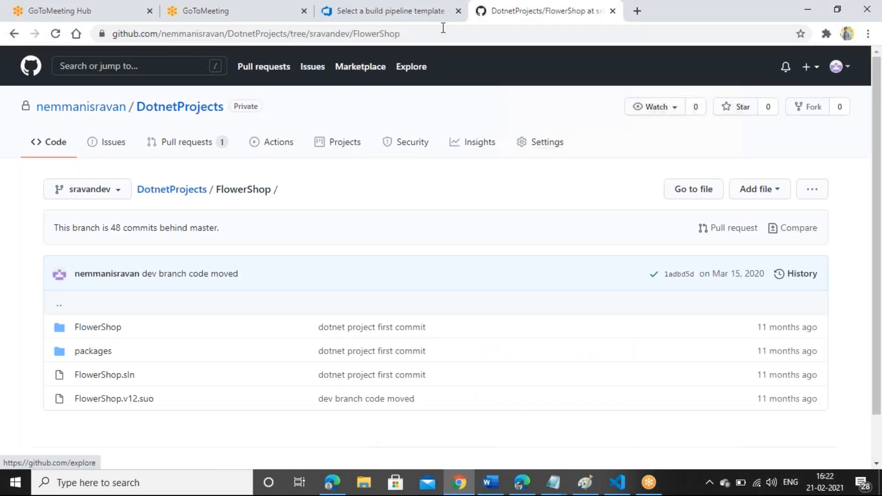
{"action": "left_click", "coordinate": [414, 11]}
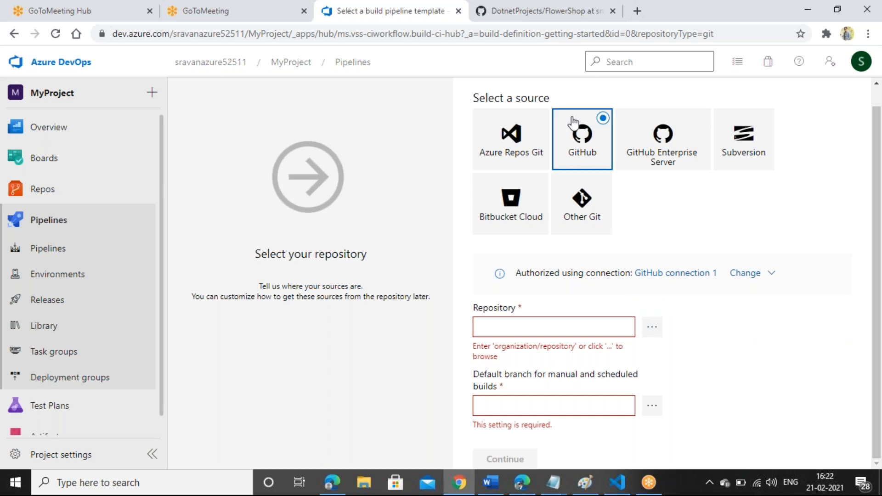
{"action": "left_click", "coordinate": [517, 9]}
{"action": "left_click", "coordinate": [376, 10]}
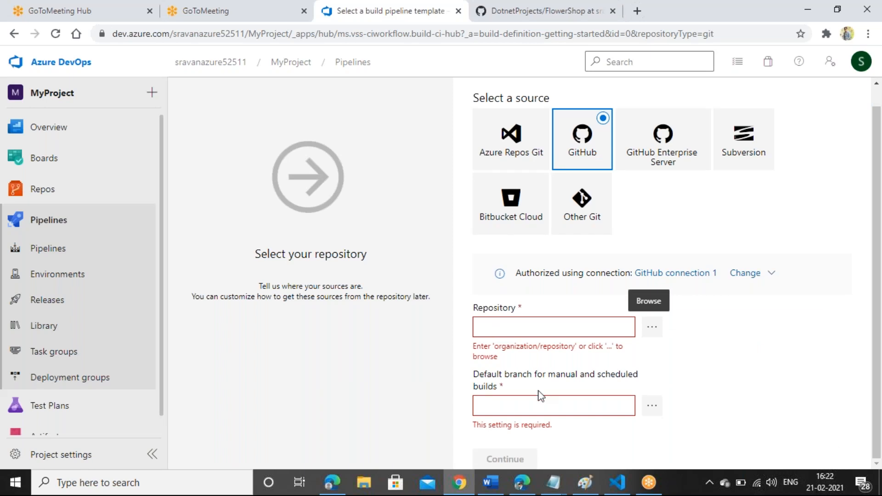
{"action": "left_click", "coordinate": [651, 328]}
{"action": "left_click", "coordinate": [515, 10]}
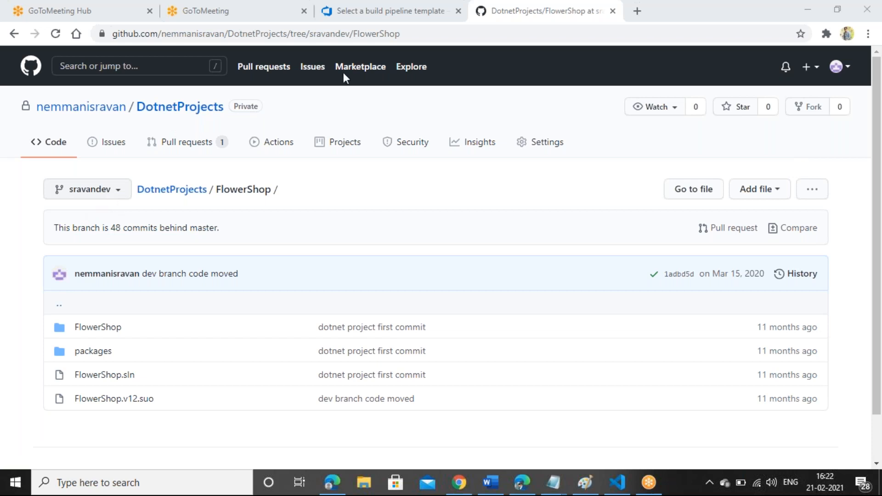
{"action": "left_click", "coordinate": [386, 11]}
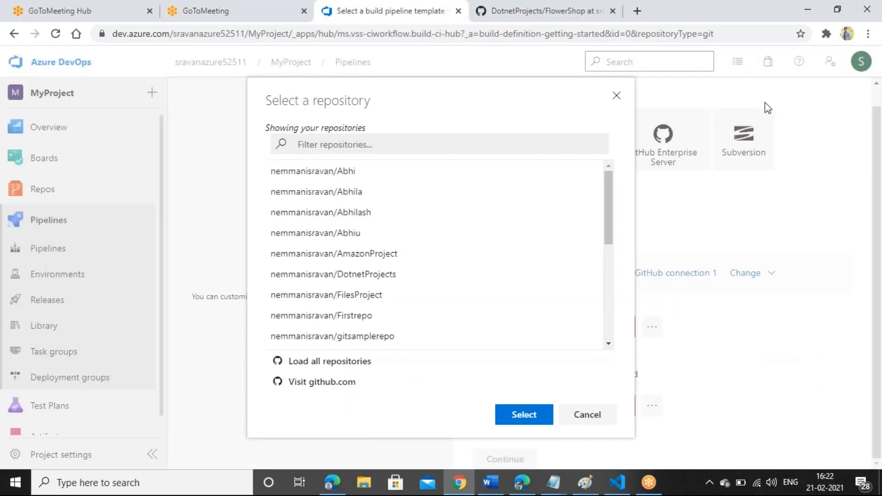
{"action": "left_click", "coordinate": [356, 277]}
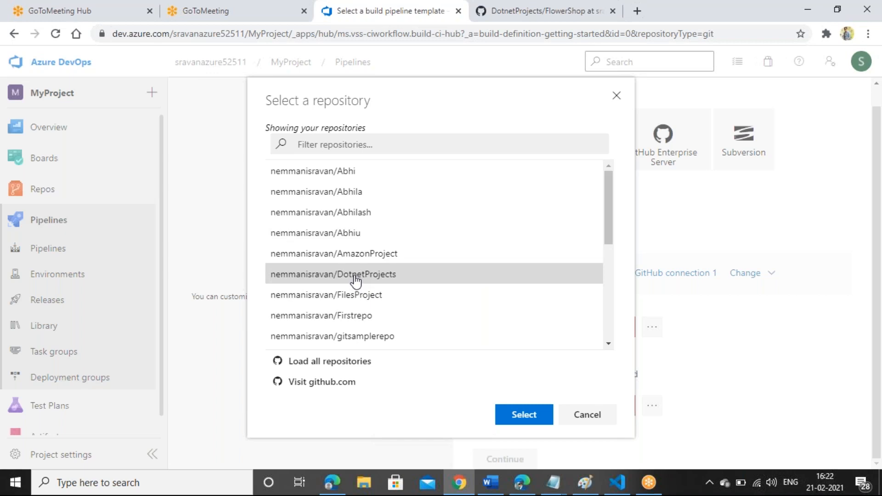
{"action": "left_click", "coordinate": [523, 419]}
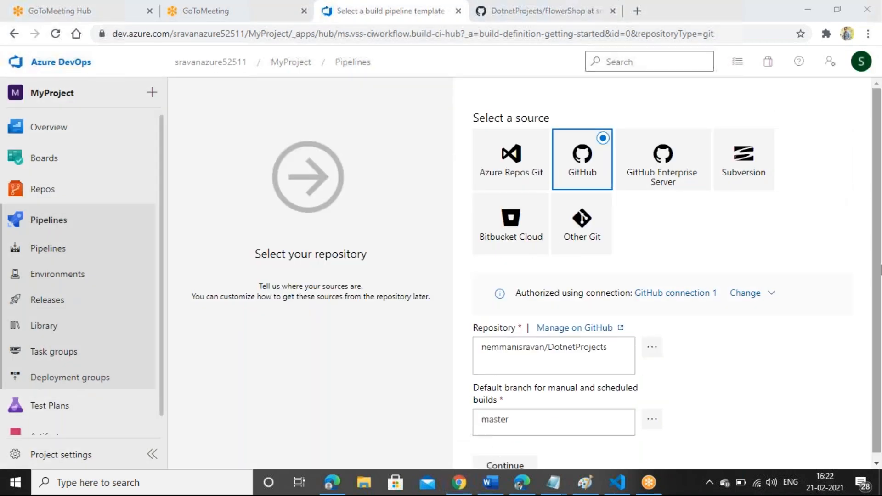
Step: Set sravandev as the default branch for builds
{"action": "scroll", "coordinate": [666, 394], "scroll_direction": "down", "scroll_amount": 1}
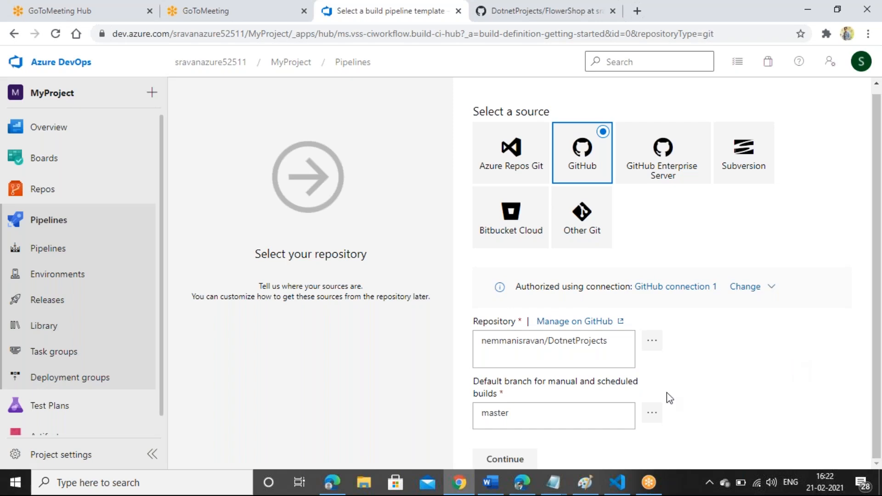
{"action": "left_click", "coordinate": [654, 415]}
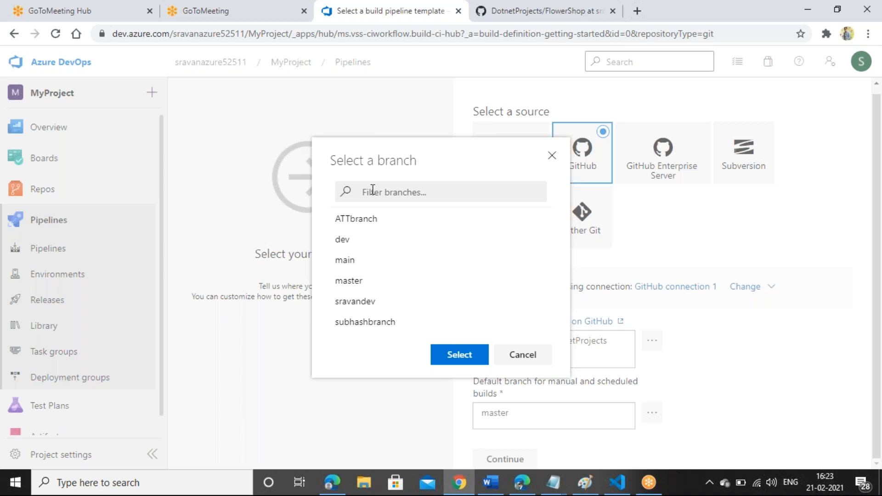
{"action": "left_click", "coordinate": [362, 303]}
{"action": "left_click", "coordinate": [475, 355]}
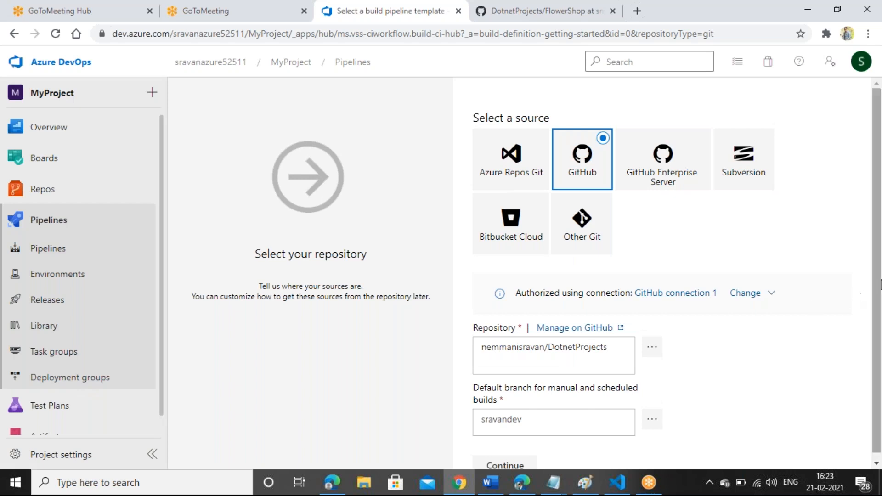
{"action": "scroll", "coordinate": [529, 436], "scroll_direction": "down", "scroll_amount": 1}
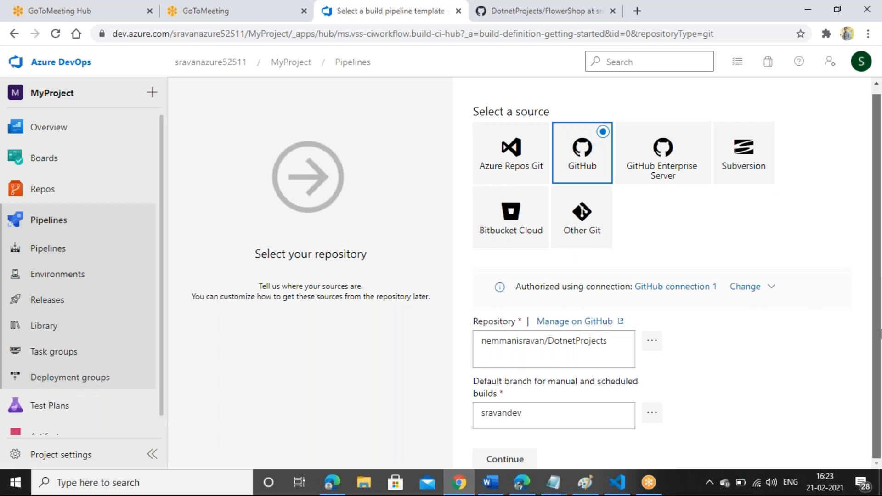
Step: Continue to the template list and review the Featured and Other templates such as ASP.NET
{"action": "left_click", "coordinate": [507, 458]}
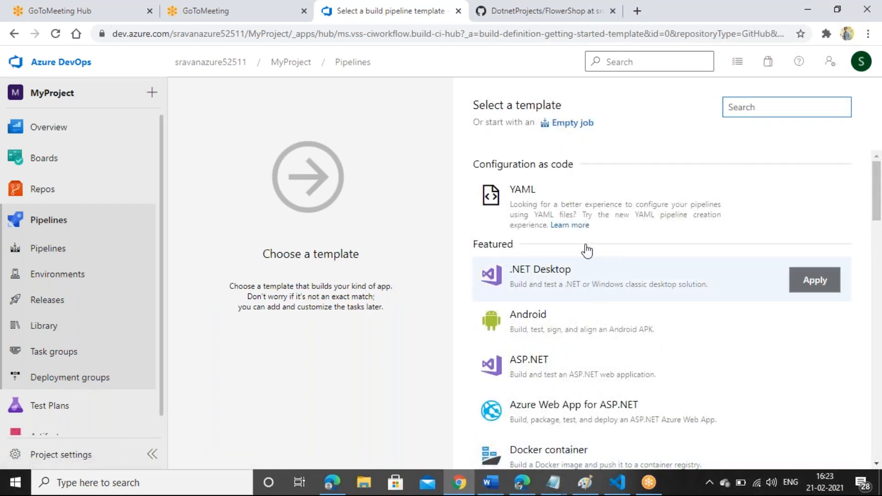
{"action": "left_click_drag", "start_coordinate": [474, 105], "coordinate": [571, 104]}
{"action": "left_click", "coordinate": [572, 105]}
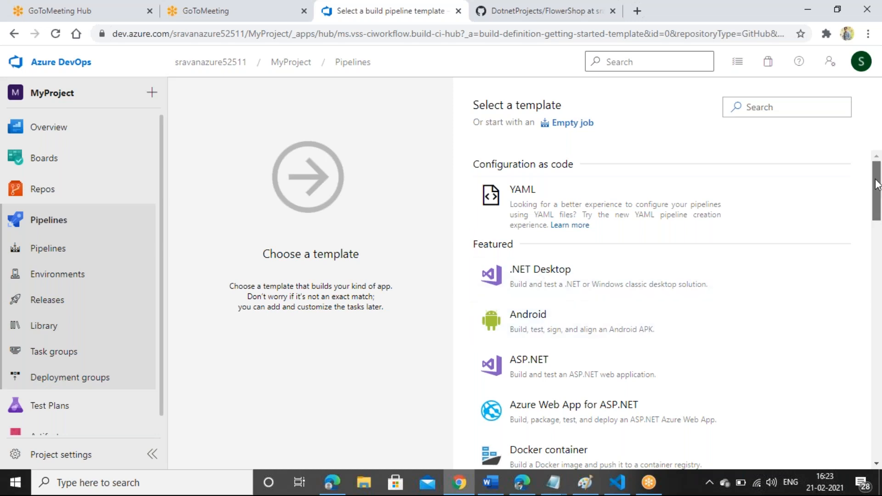
{"action": "left_click_drag", "start_coordinate": [878, 184], "coordinate": [878, 197]}
{"action": "mouse_move", "coordinate": [481, 319]}
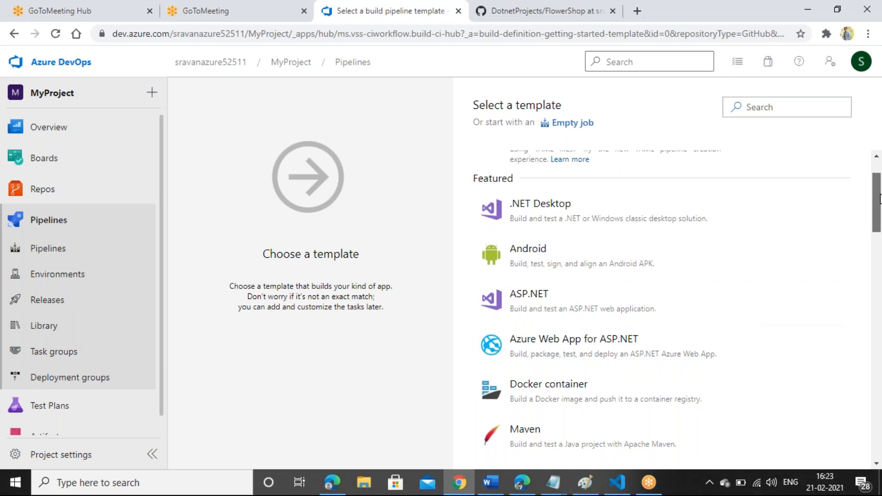
{"action": "scroll", "coordinate": [880, 198], "scroll_direction": "down", "scroll_amount": 2}
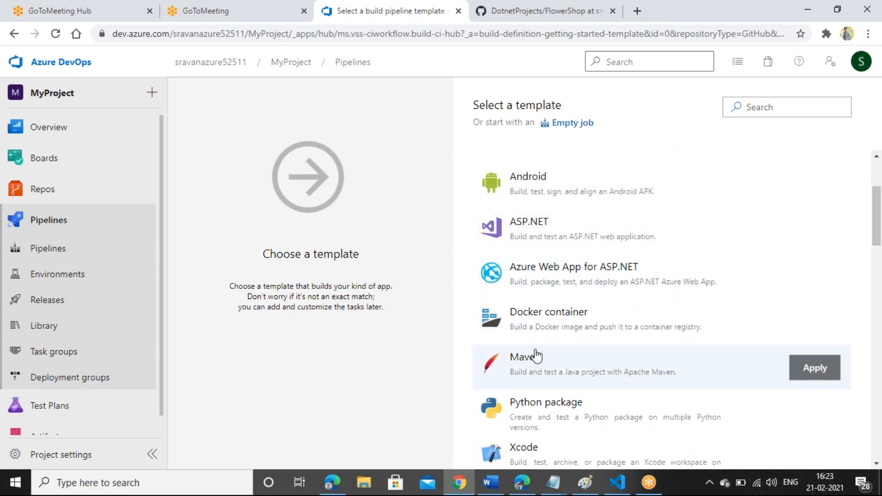
{"action": "scroll", "coordinate": [879, 238], "scroll_direction": "down", "scroll_amount": 3}
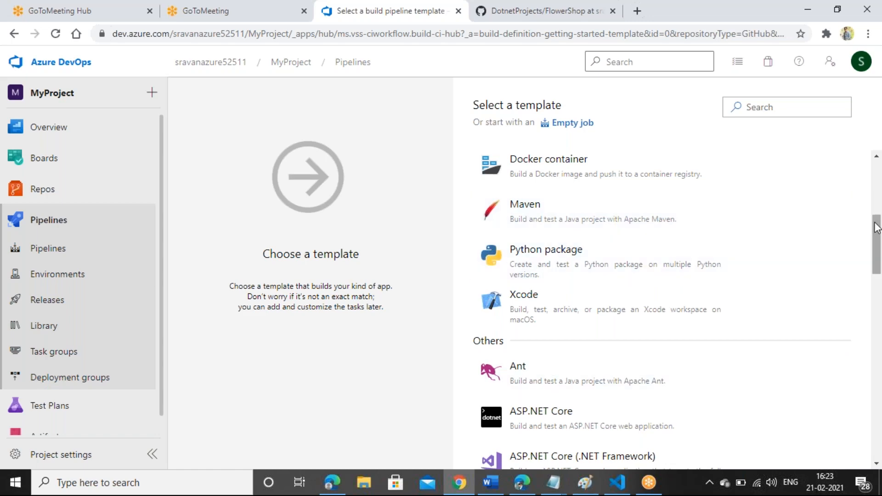
{"action": "left_click_drag", "start_coordinate": [877, 227], "coordinate": [879, 170]}
{"action": "mouse_move", "coordinate": [540, 371]}
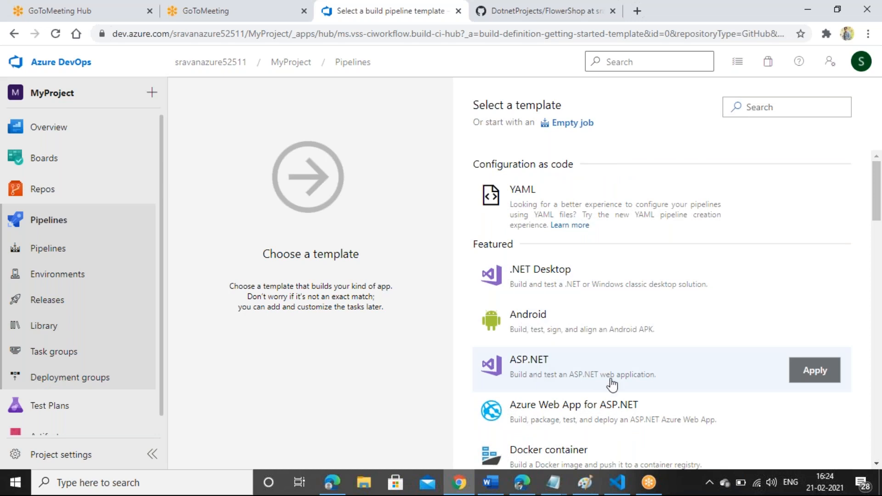
{"action": "mouse_move", "coordinate": [532, 424]}
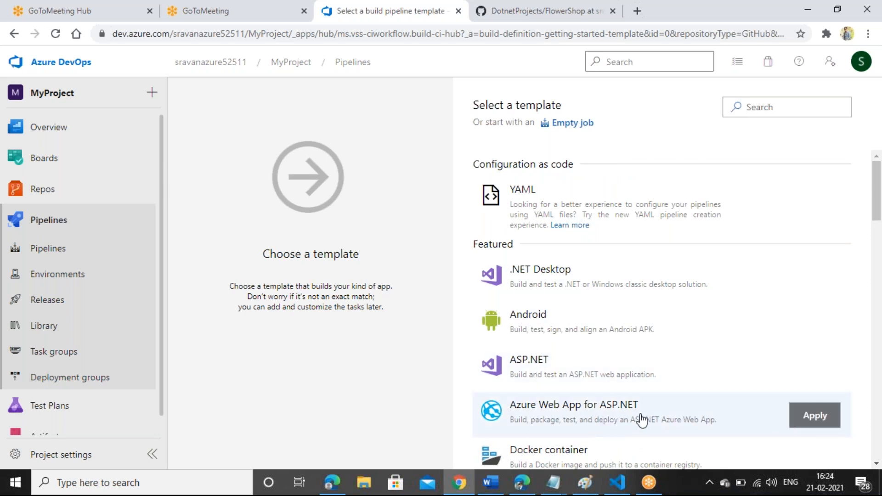
{"action": "left_click", "coordinate": [810, 426]}
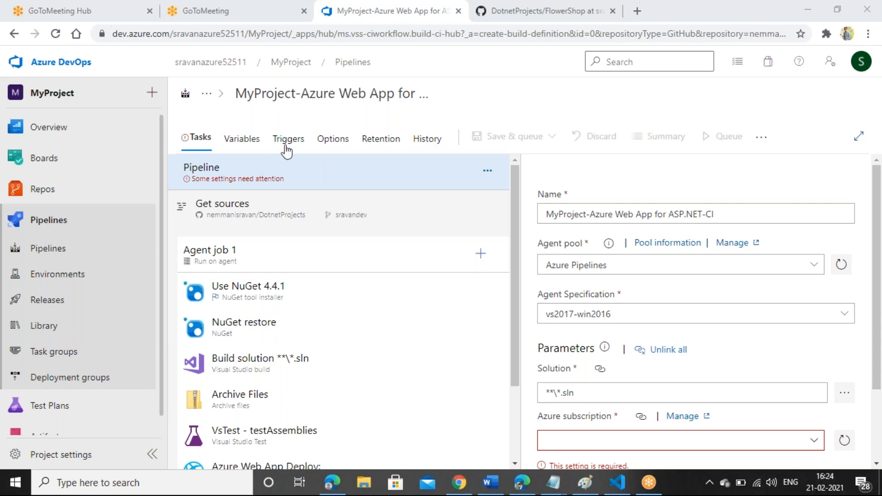
{"action": "left_click", "coordinate": [512, 94]}
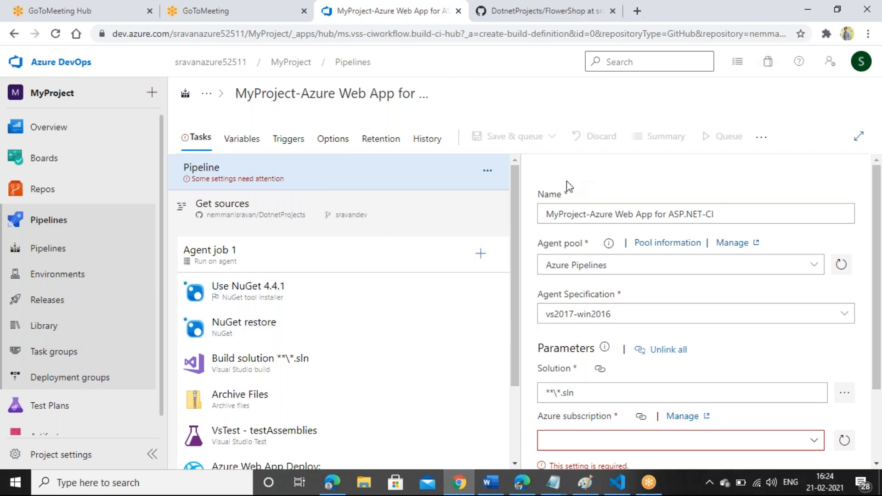
{"action": "left_click", "coordinate": [757, 209]}
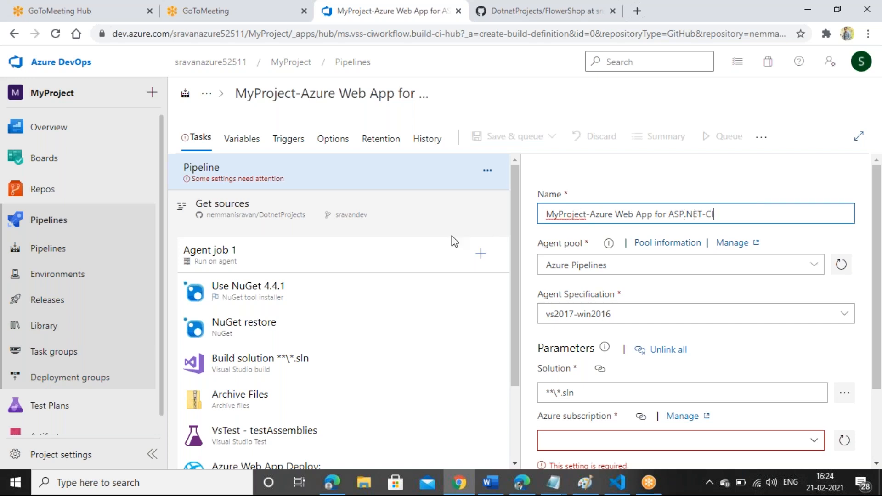
{"action": "left_click", "coordinate": [807, 266]}
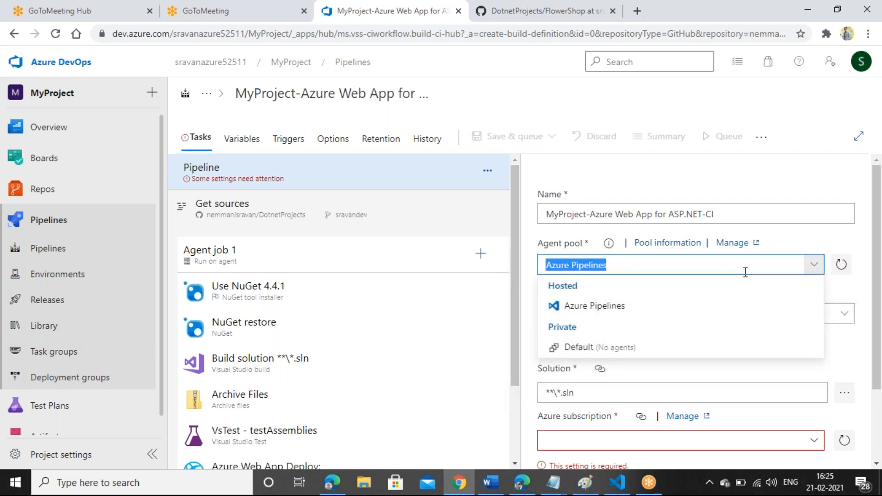
{"action": "left_click", "coordinate": [805, 247]}
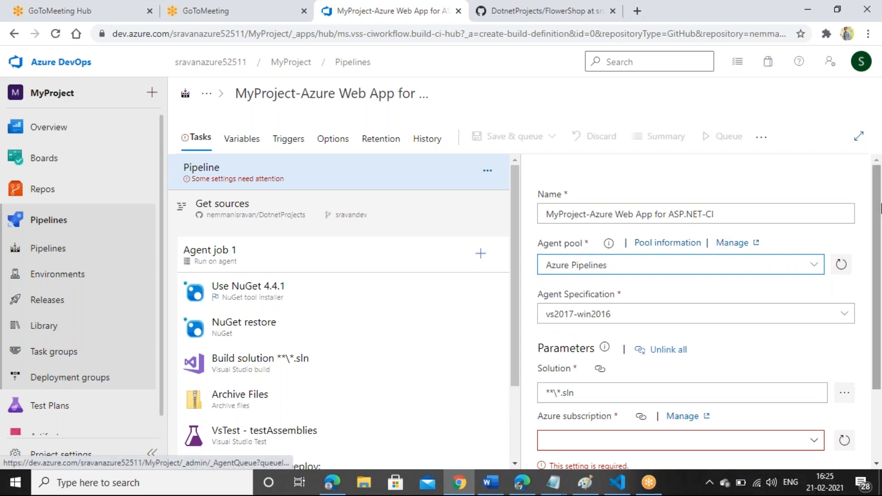
{"action": "scroll", "coordinate": [877, 248], "scroll_direction": "down", "scroll_amount": 1}
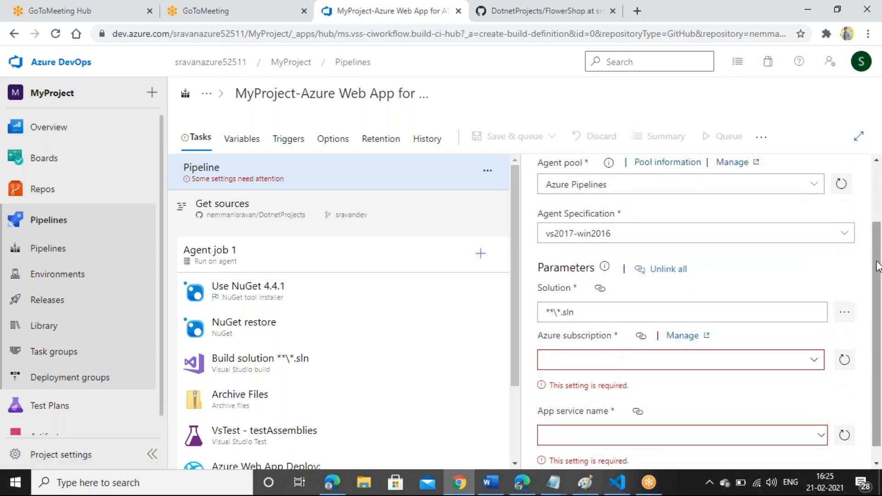
{"action": "left_click", "coordinate": [832, 235]}
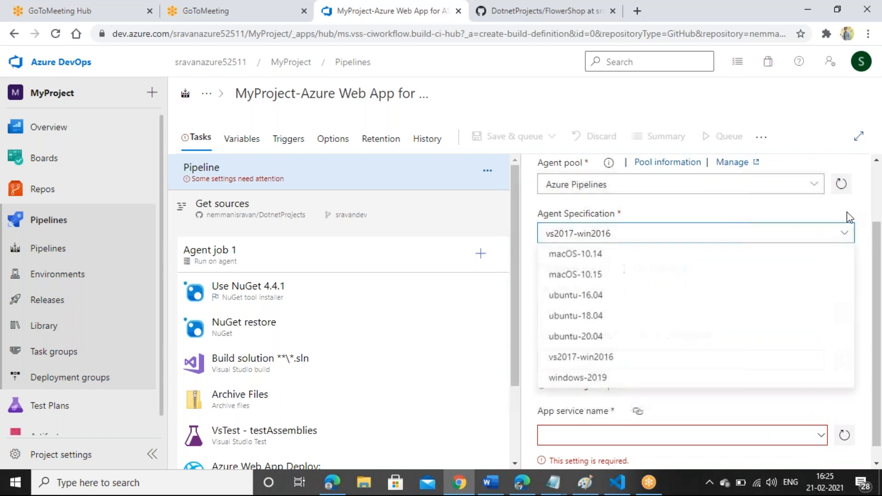
{"action": "left_click", "coordinate": [867, 245]}
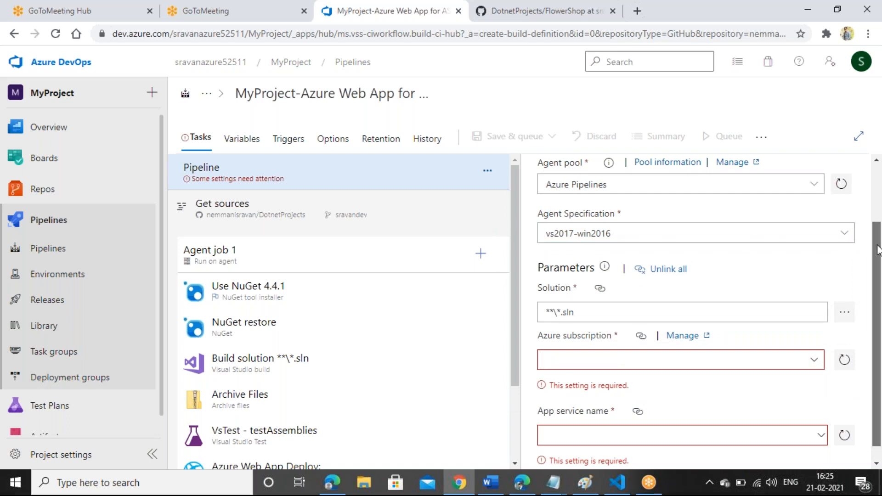
{"action": "scroll", "coordinate": [877, 276], "scroll_direction": "down", "scroll_amount": 1}
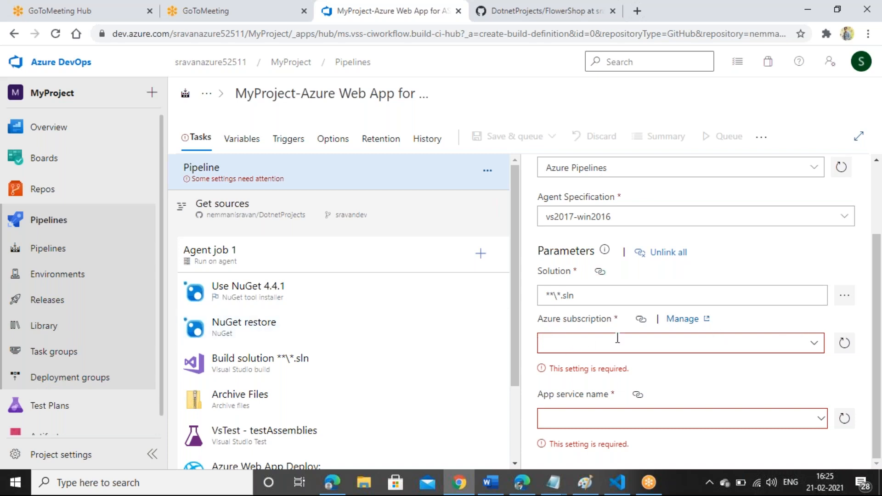
Step: Choose Pay-As-You-Go from Available Azure subscriptions as the pipeline's Azure subscription
{"action": "left_click", "coordinate": [818, 349]}
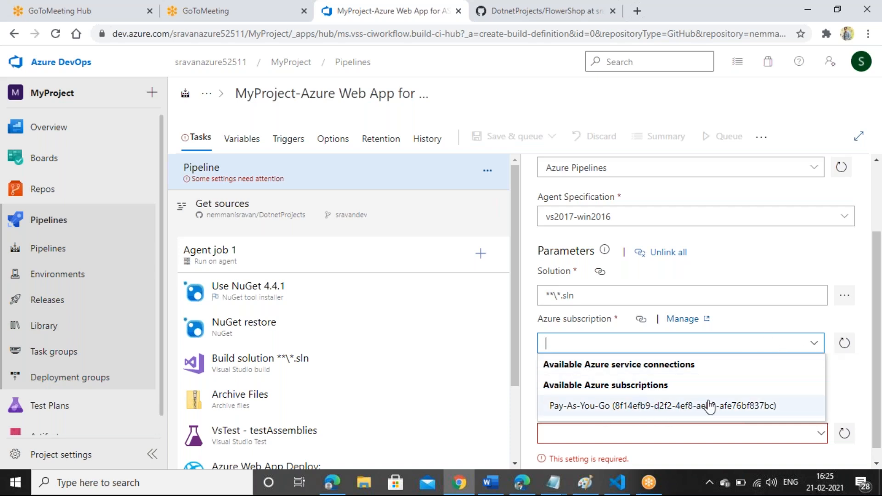
{"action": "left_click", "coordinate": [862, 337]}
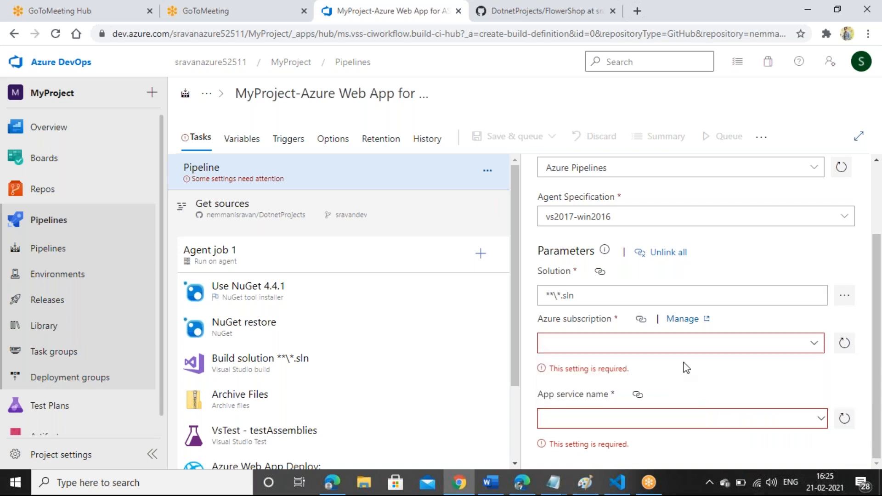
{"action": "left_click", "coordinate": [817, 349]}
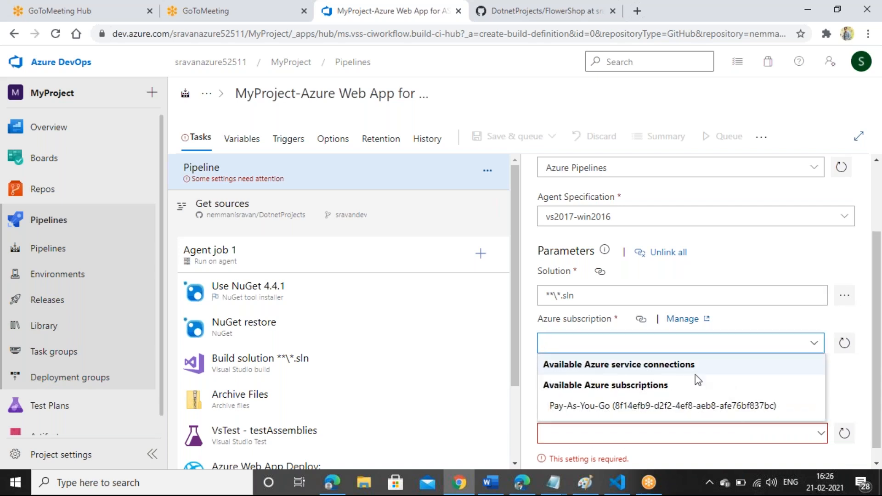
{"action": "left_click", "coordinate": [630, 406]}
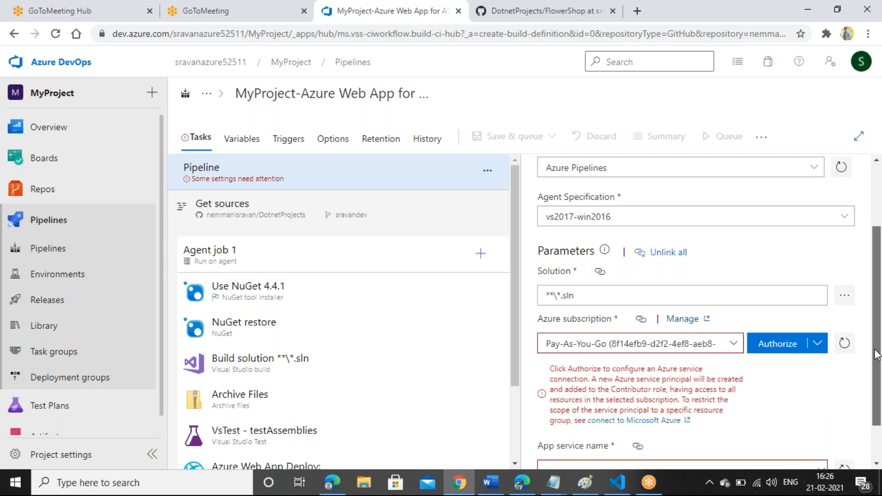
{"action": "scroll", "coordinate": [850, 377], "scroll_direction": "down", "scroll_amount": 1}
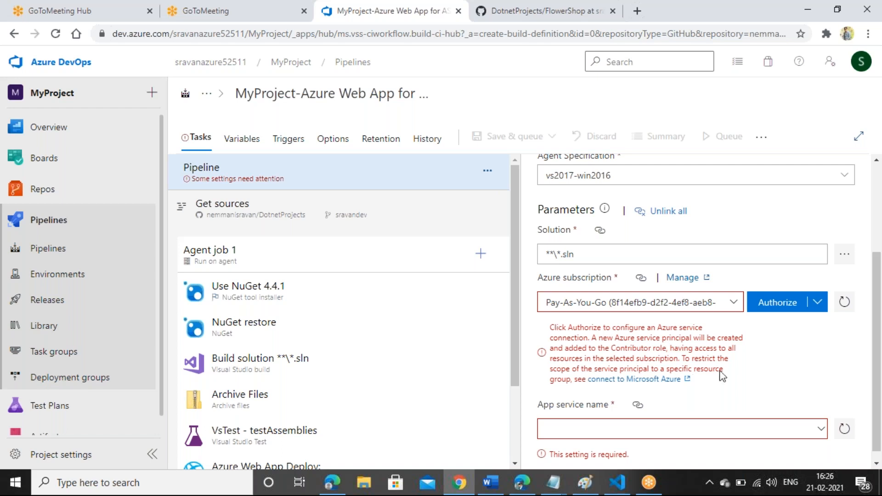
Step: Authorize the Pay-As-You-Go connection, signing in with the Microsoft account e-mail and password
{"action": "left_click", "coordinate": [766, 302]}
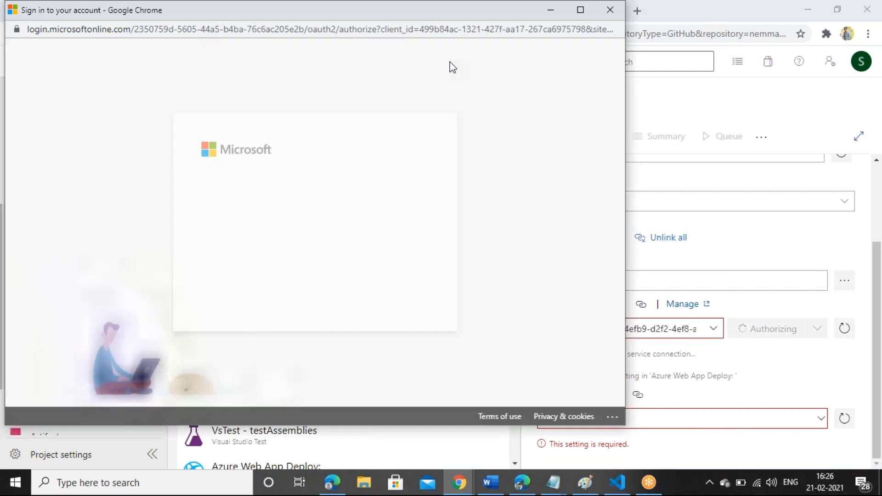
{"action": "left_click", "coordinate": [329, 167]}
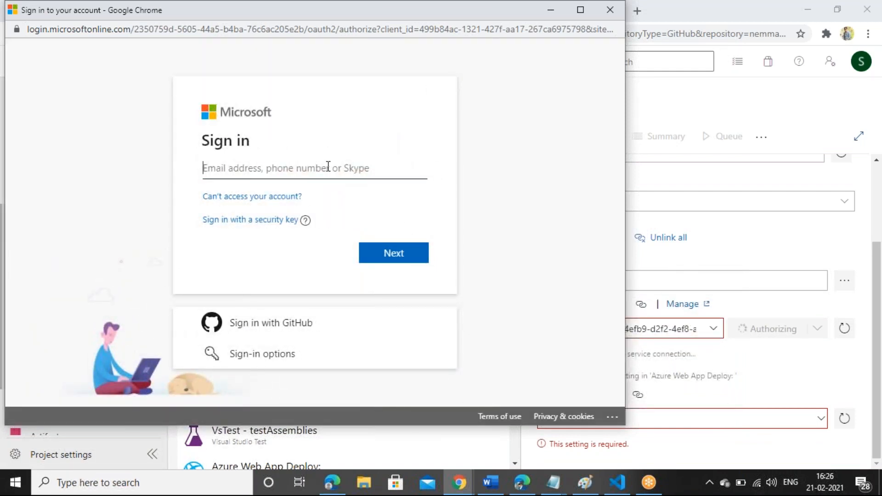
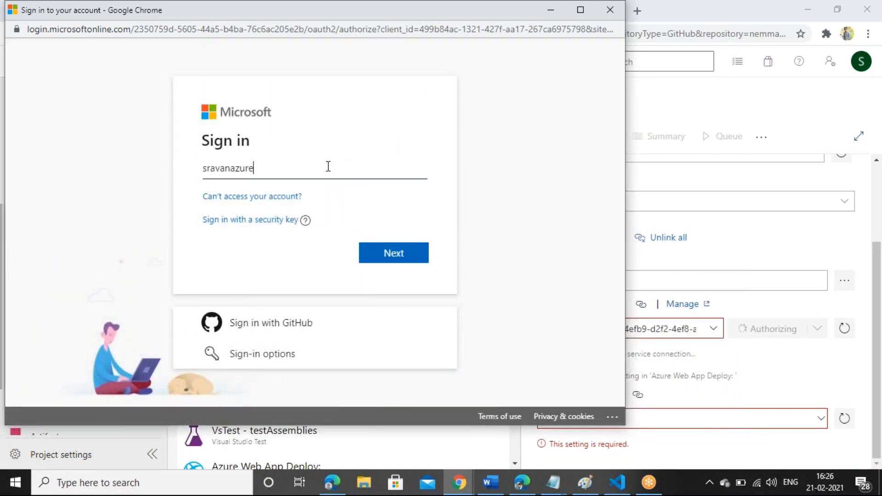
{"action": "key", "text": "Return"}
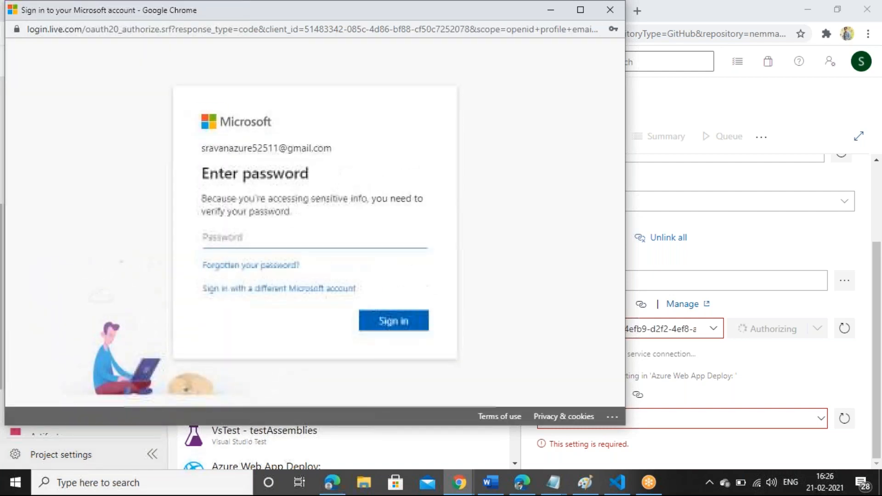
{"action": "type", "text": "•••"}
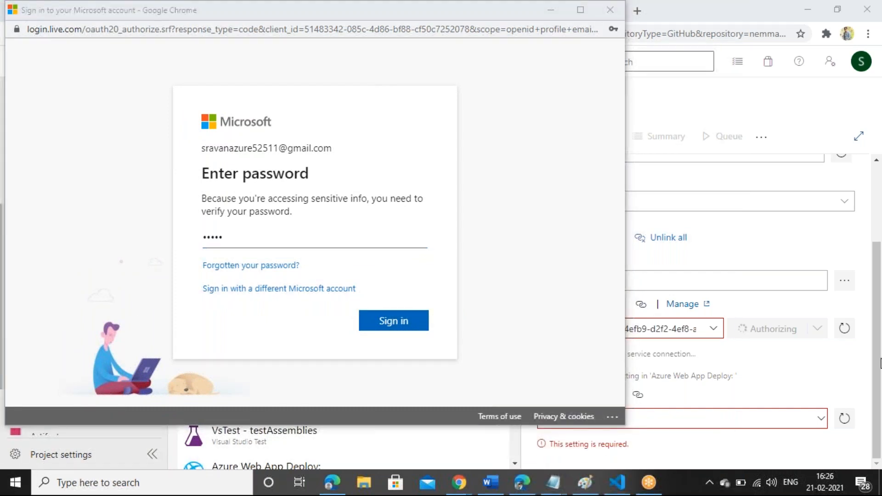
{"action": "left_click", "coordinate": [368, 240]}
{"action": "type", "text": "••••••••"}
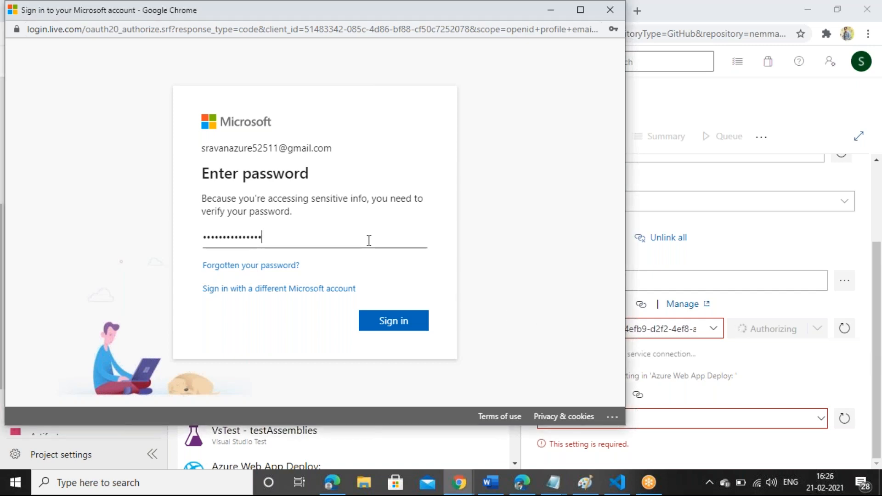
{"action": "key", "text": "Return"}
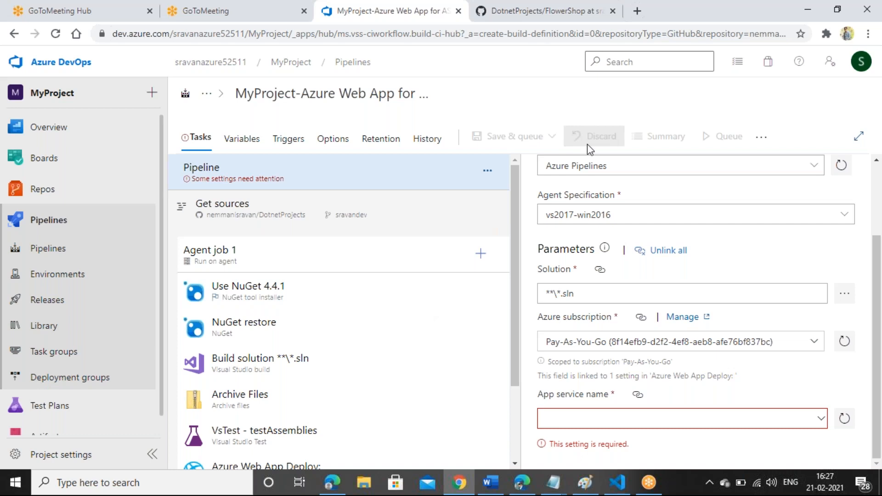
Step: Load the Azure portal at portal.azure.com in a new browser tab
{"action": "left_click", "coordinate": [637, 11]}
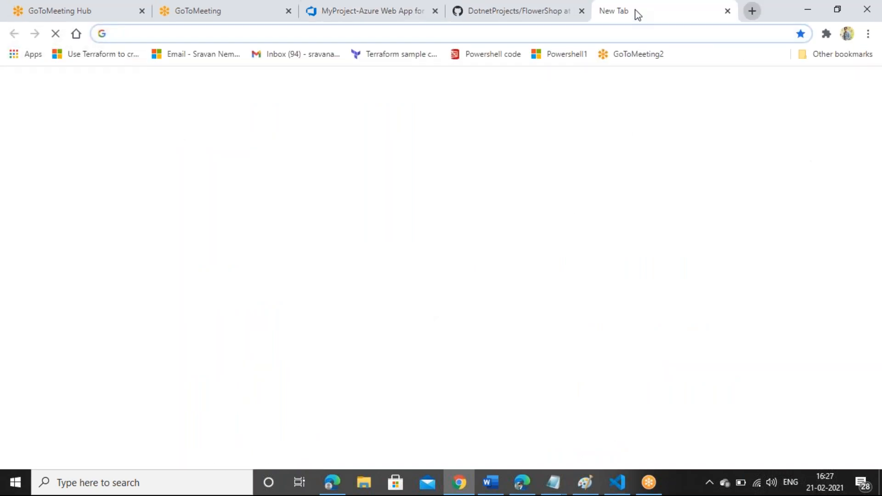
{"action": "type", "text": "p"}
{"action": "key", "text": "Return"}
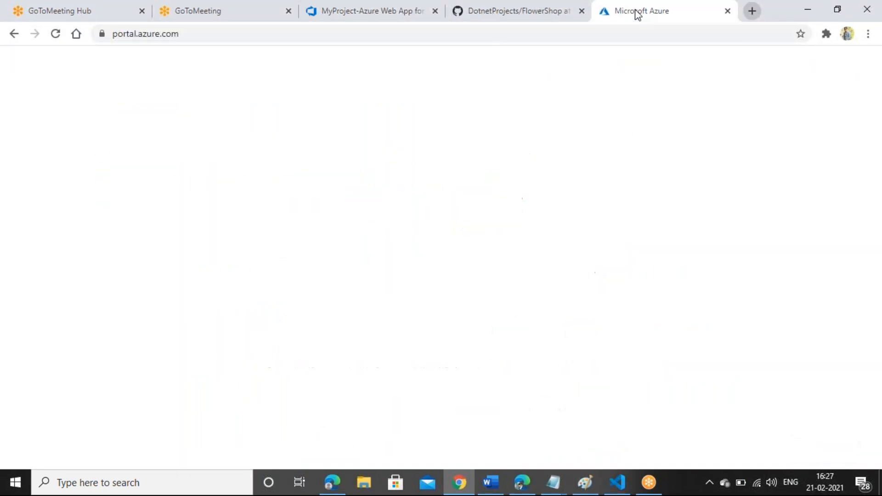
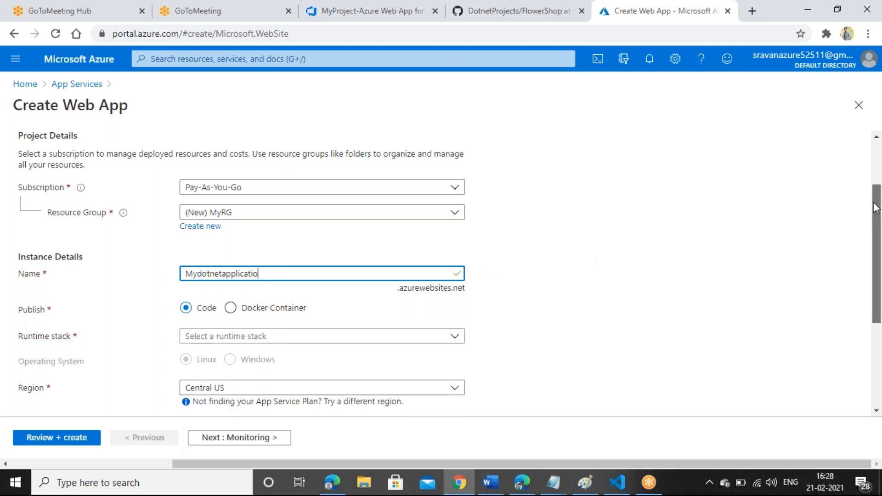
Step: Set the web app's runtime stack to ASP.NET V4.8 and its region to East US
{"action": "left_click_drag", "start_coordinate": [875, 206], "coordinate": [881, 264]}
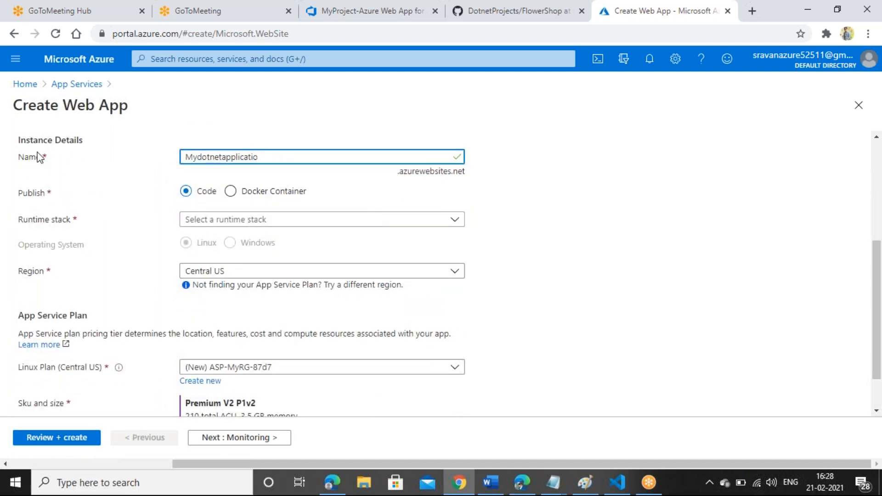
{"action": "left_click", "coordinate": [438, 226]}
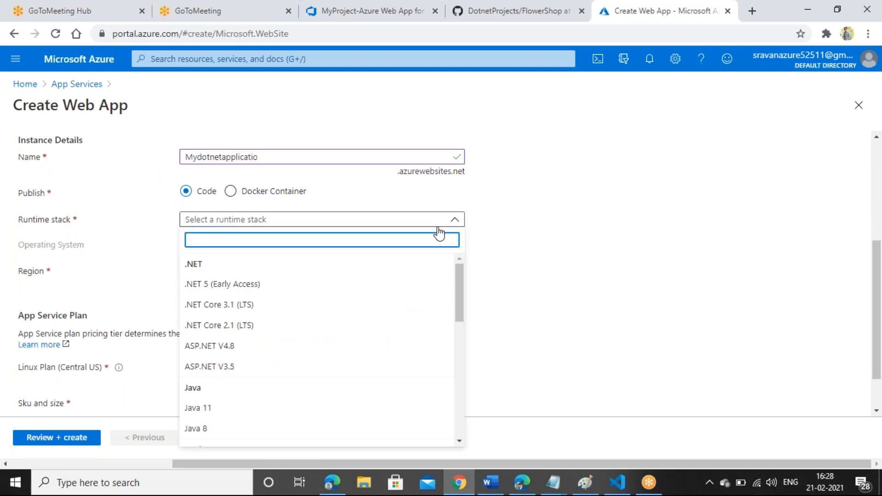
{"action": "left_click", "coordinate": [232, 352]}
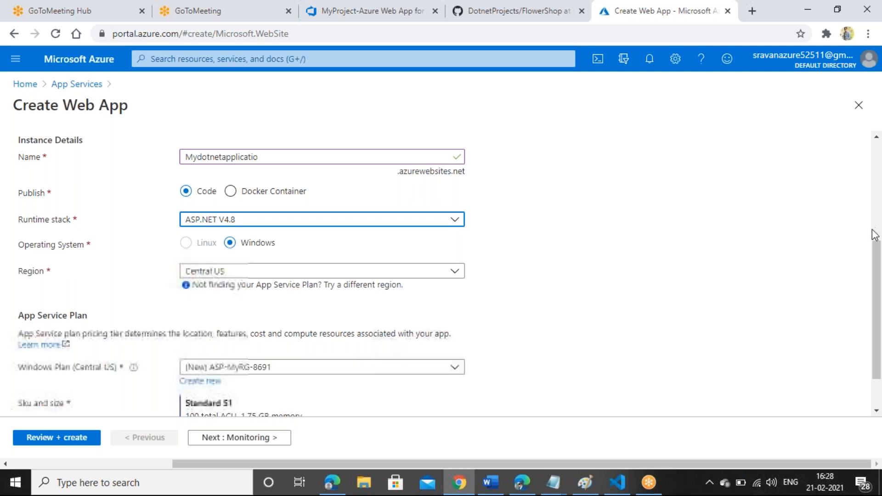
{"action": "left_click", "coordinate": [451, 275]}
{"action": "type", "text": "eas"}
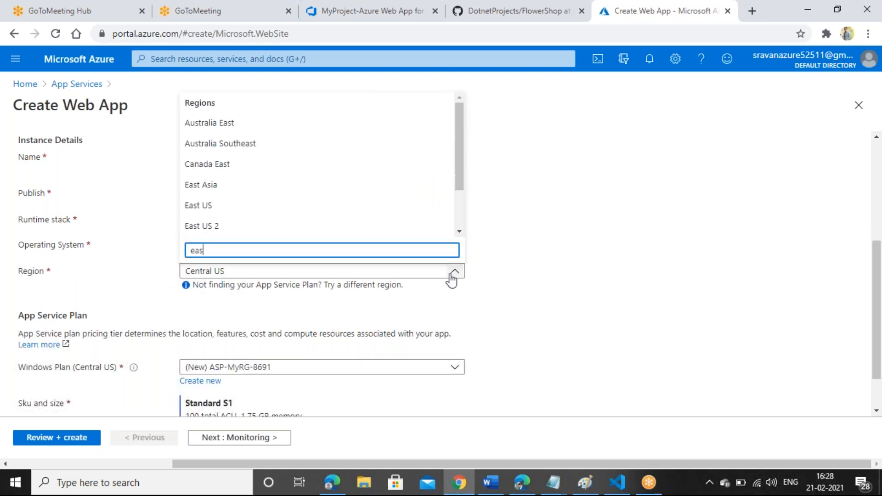
{"action": "left_click", "coordinate": [218, 210]}
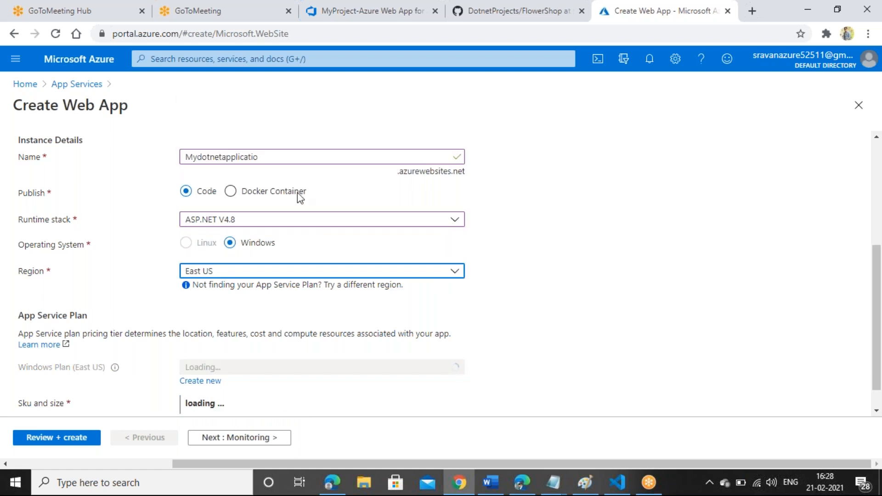
Step: Review the Standard S1 web app settings and create Mydotnetapplicatio
{"action": "left_click_drag", "start_coordinate": [878, 263], "coordinate": [878, 289]}
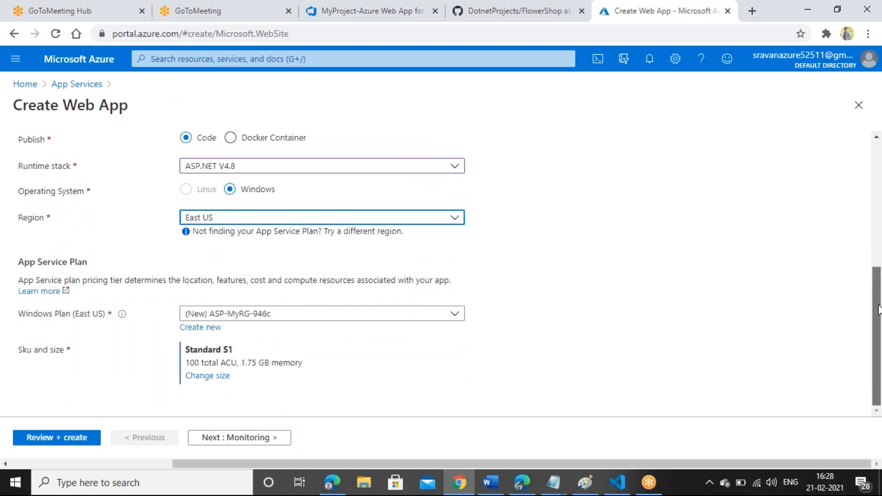
{"action": "left_click", "coordinate": [60, 437]}
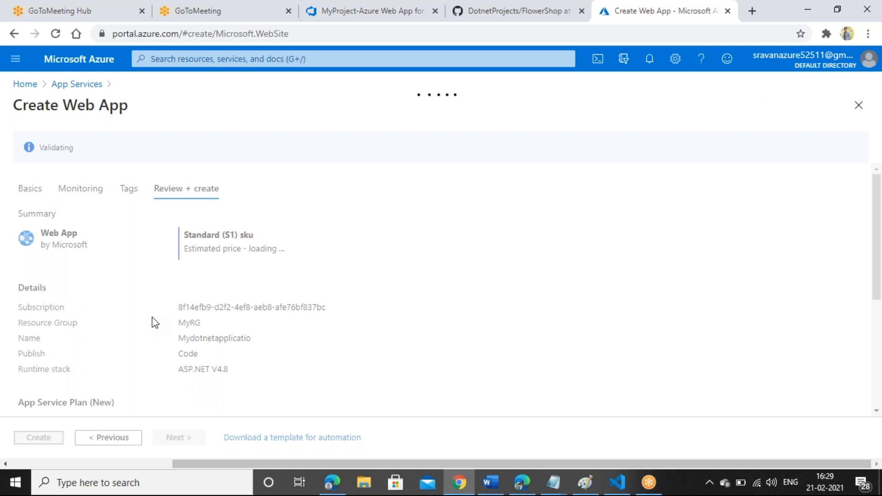
{"action": "left_click", "coordinate": [42, 439]}
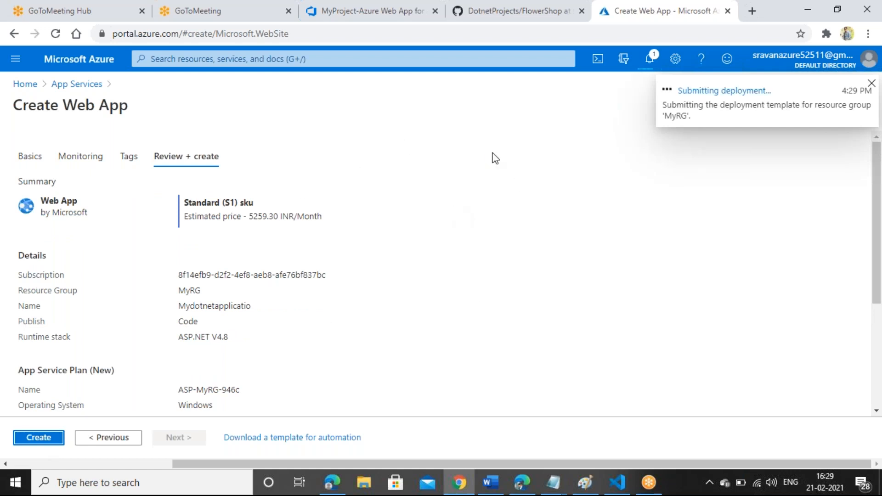
Step: Glance at the DevOps pipeline, then return to the Azure portal to check the web app deployment
{"action": "left_click", "coordinate": [329, 7]}
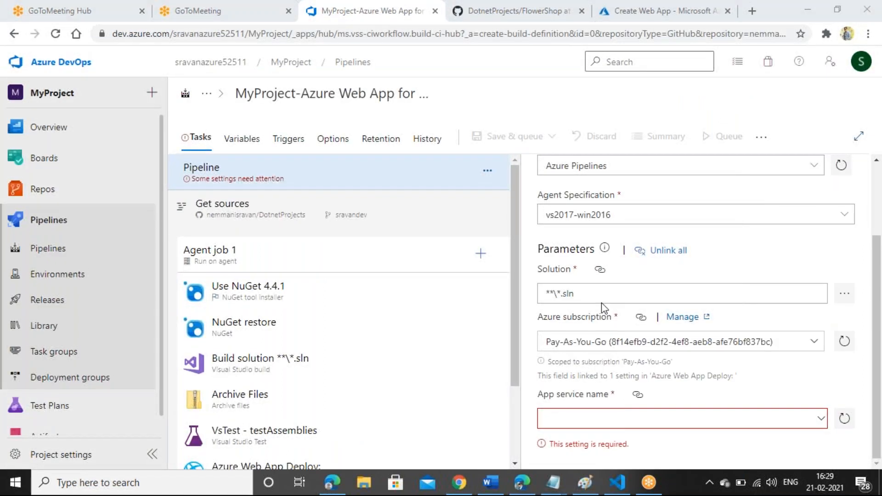
{"action": "left_click", "coordinate": [608, 7]}
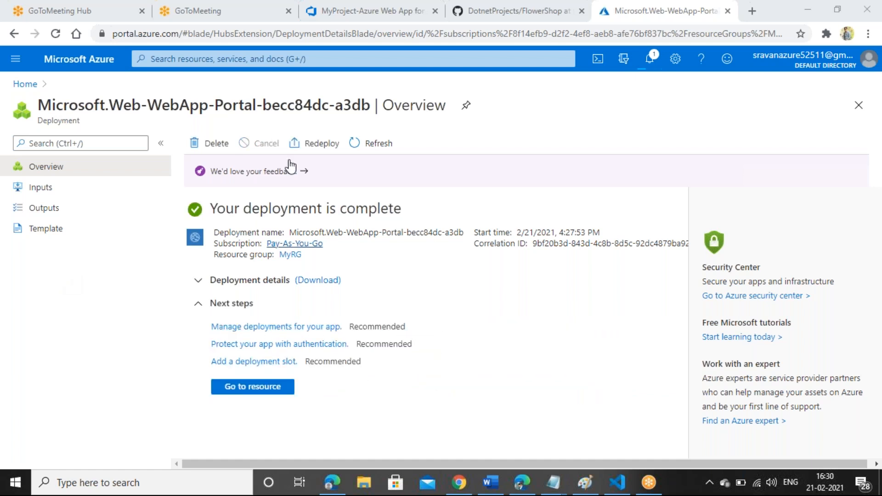
Step: Refresh the pipeline's App service name list and select Mydotnetapplicatio
{"action": "left_click", "coordinate": [351, 9]}
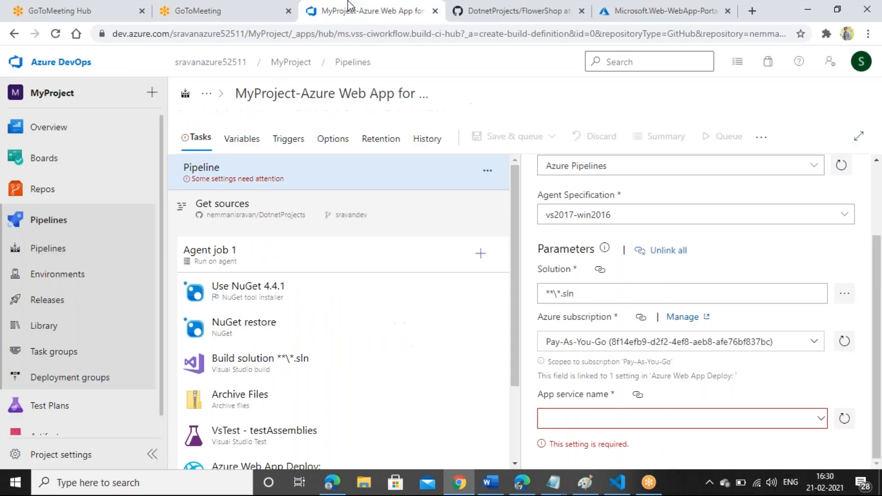
{"action": "left_click", "coordinate": [844, 418]}
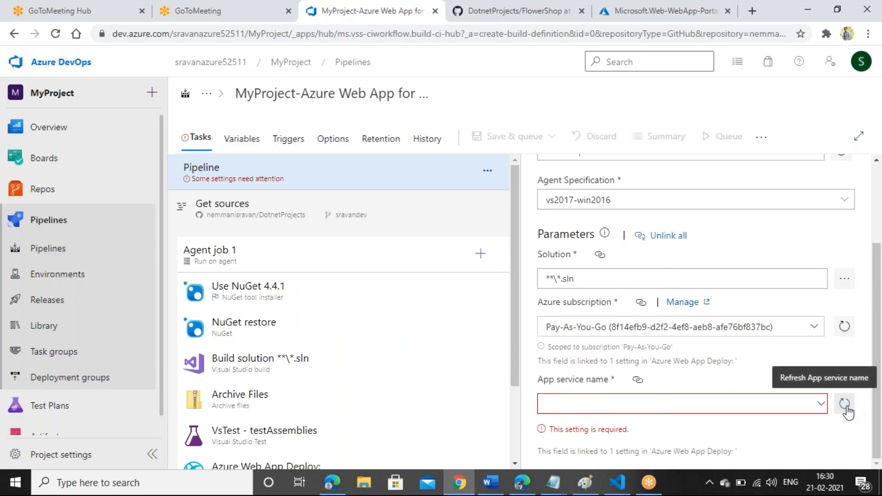
{"action": "left_click", "coordinate": [818, 408]}
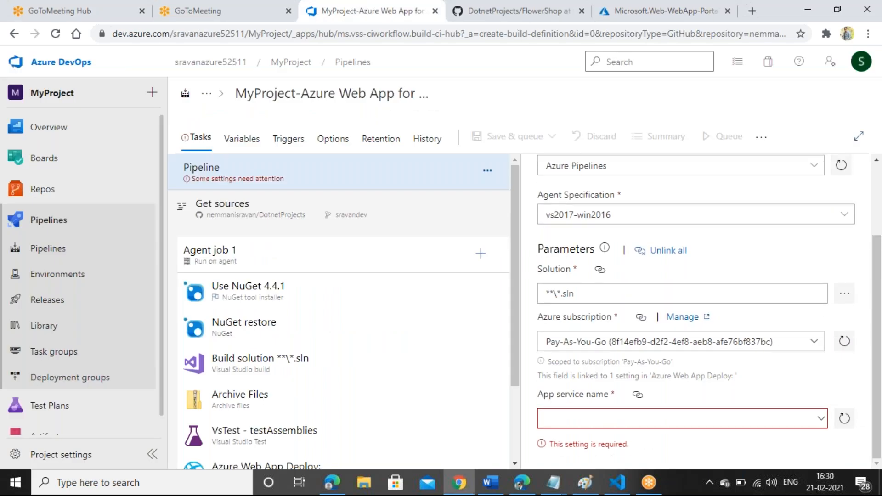
{"action": "left_click", "coordinate": [820, 419]}
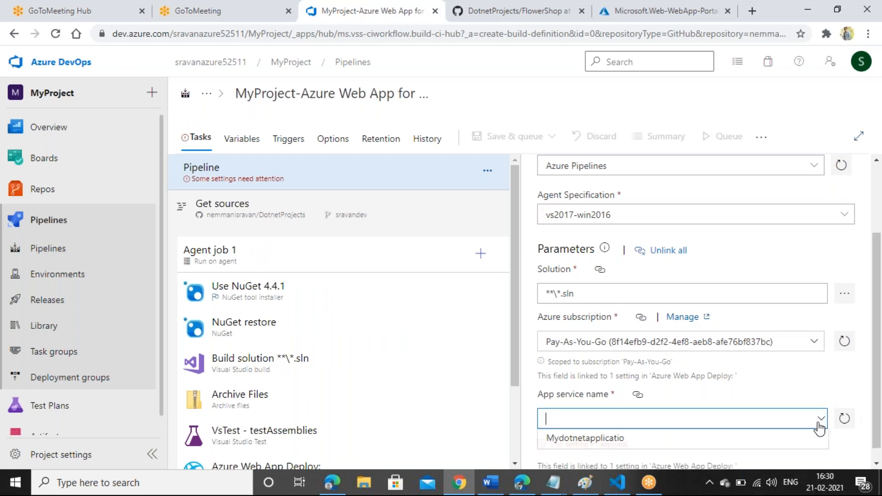
{"action": "left_click", "coordinate": [609, 438]}
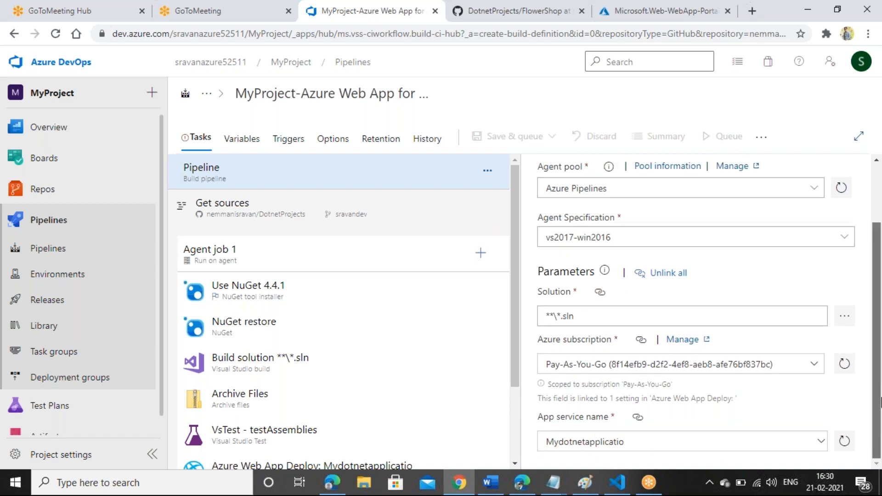
{"action": "scroll", "coordinate": [880, 404], "scroll_direction": "up", "scroll_amount": 2}
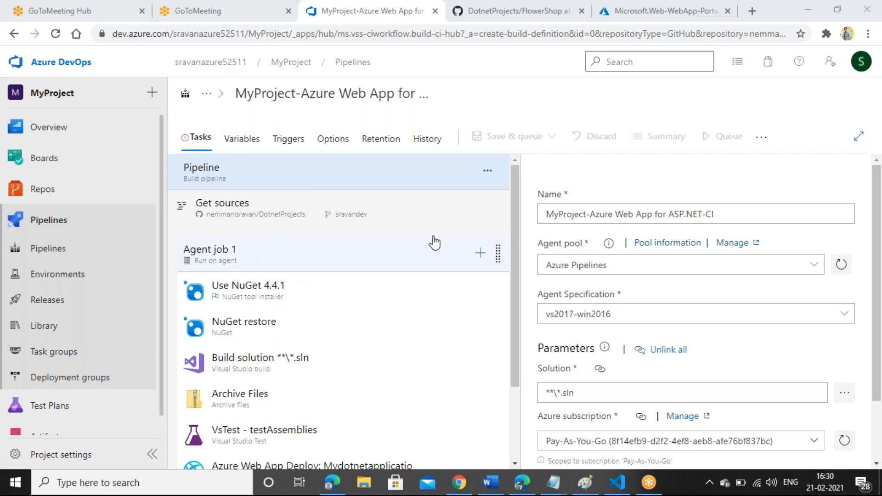
{"action": "left_click", "coordinate": [518, 181]}
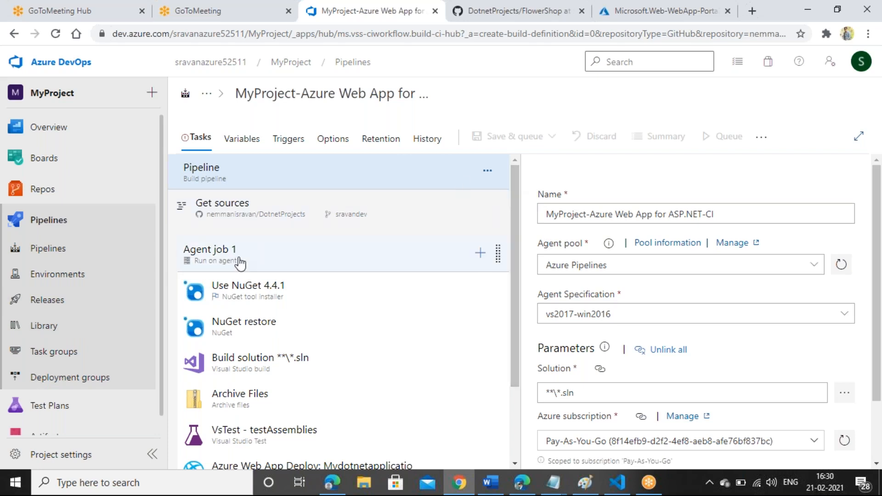
{"action": "left_click_drag", "start_coordinate": [514, 190], "coordinate": [514, 251]}
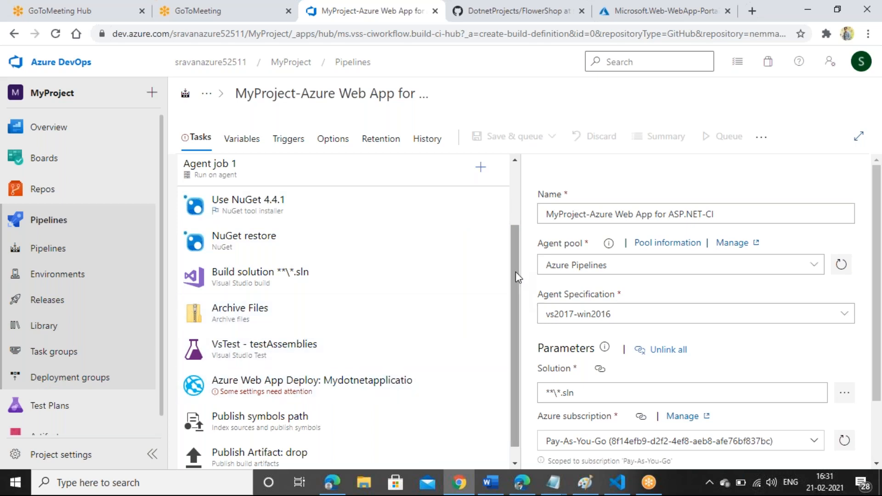
{"action": "scroll", "coordinate": [513, 280], "scroll_direction": "down", "scroll_amount": 1}
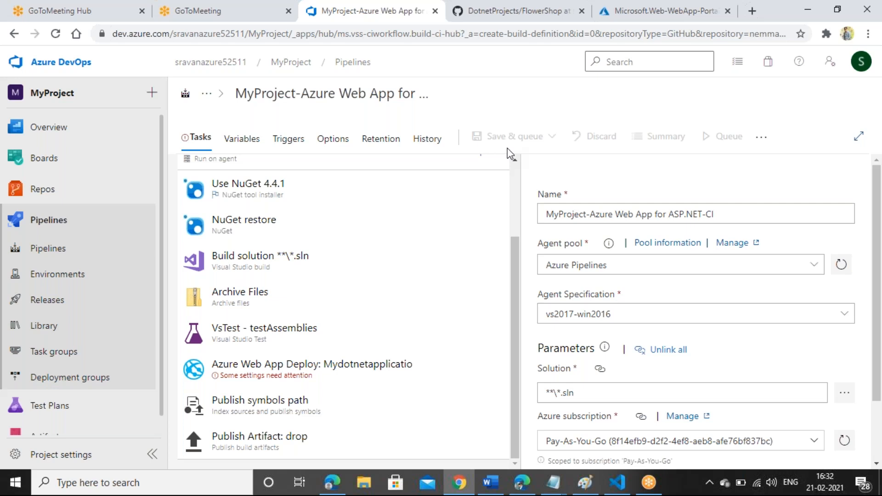
Step: Set the Azure Web App Deploy task's App type to Web App on Windows
{"action": "left_click", "coordinate": [327, 373]}
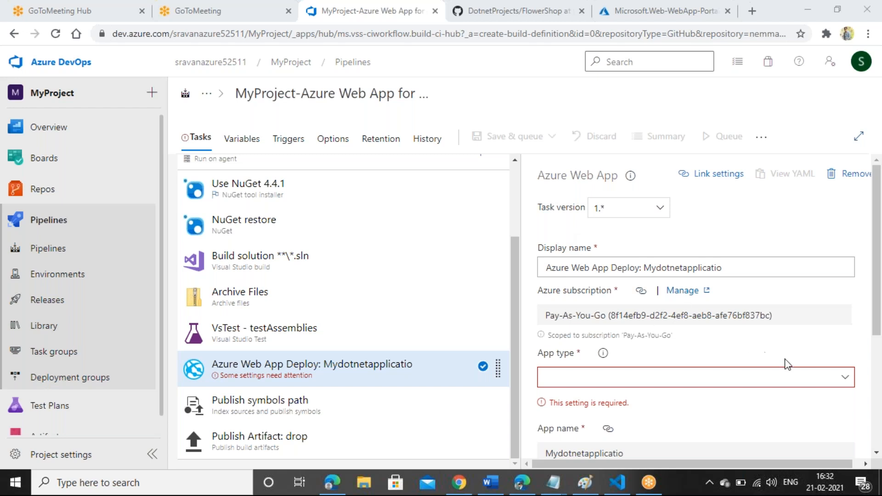
{"action": "left_click", "coordinate": [877, 240]}
{"action": "left_click_drag", "start_coordinate": [877, 240], "coordinate": [878, 276]}
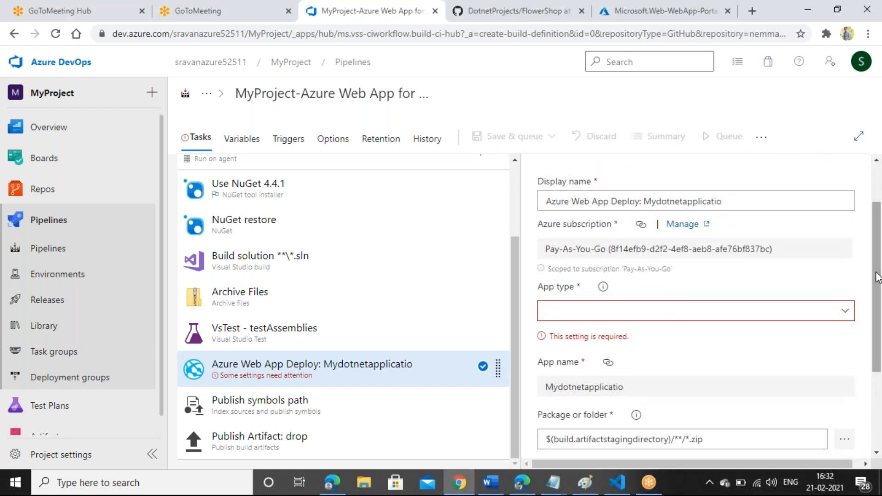
{"action": "left_click", "coordinate": [843, 314]}
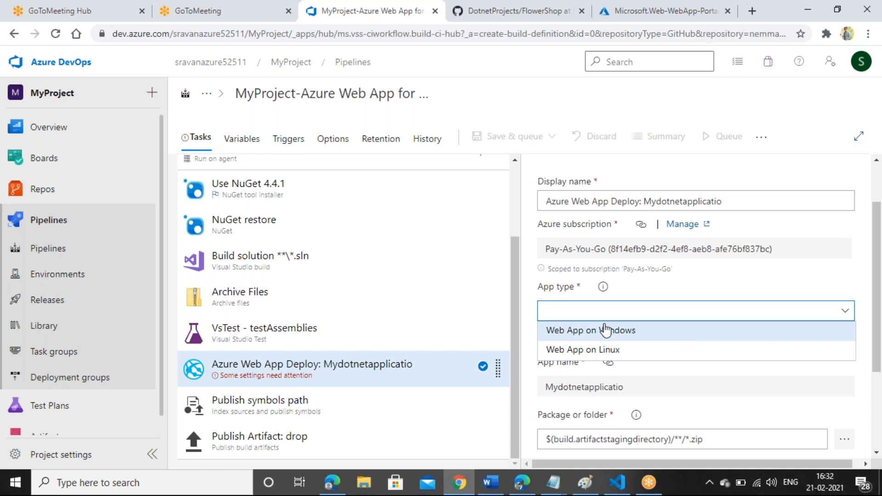
{"action": "left_click", "coordinate": [605, 330]}
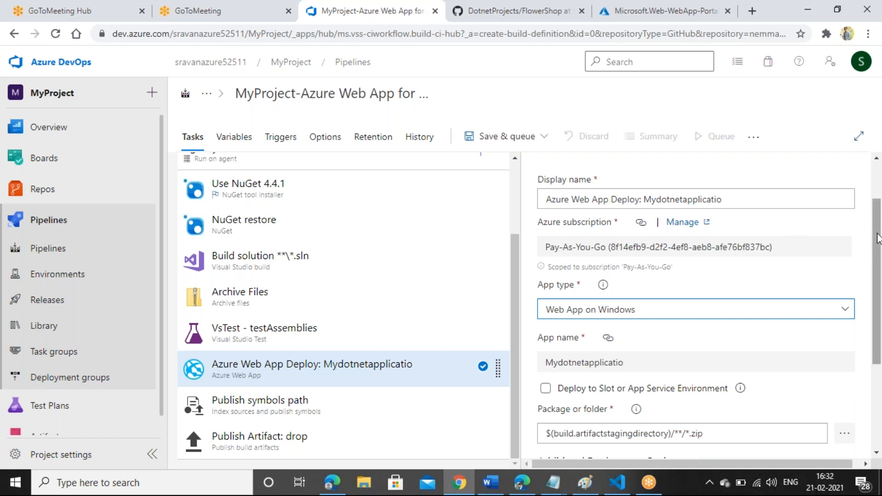
{"action": "left_click_drag", "start_coordinate": [877, 238], "coordinate": [880, 168]}
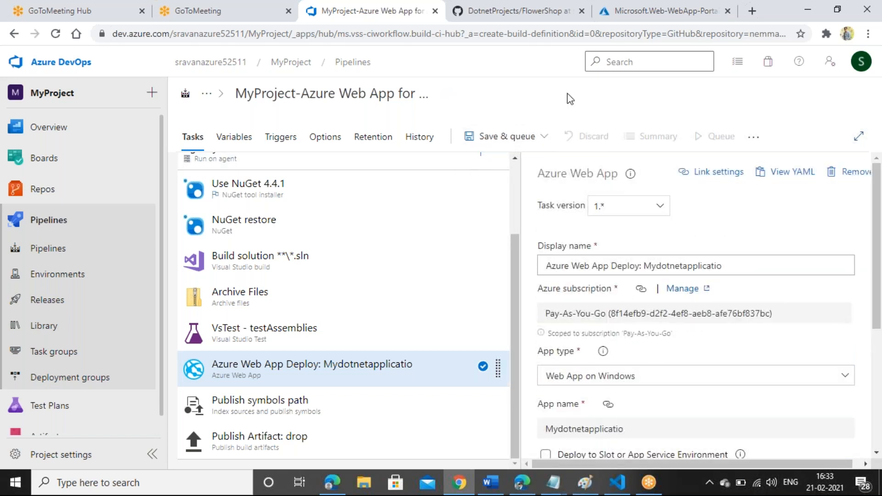
Step: Save and queue the pipeline with the comment 'MyFirstapp' and start the run
{"action": "left_click", "coordinate": [494, 137]}
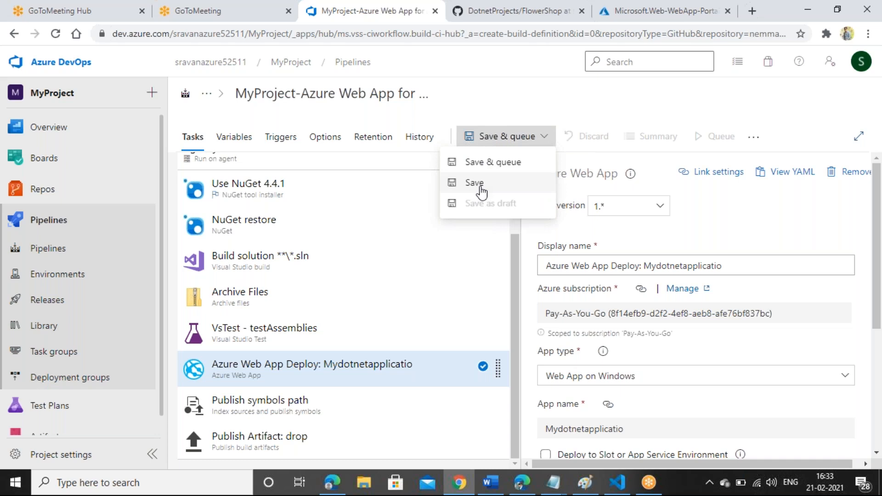
{"action": "left_click", "coordinate": [517, 168]}
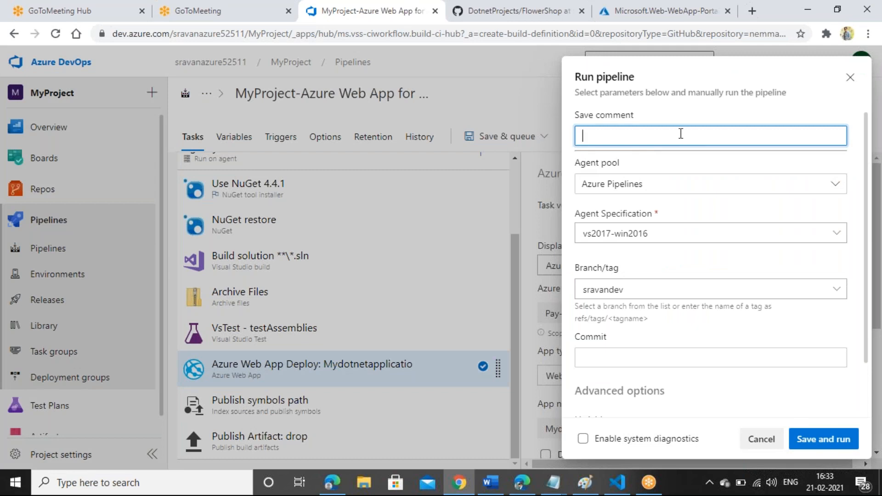
{"action": "type", "text": "MyFirstapp"}
{"action": "left_click", "coordinate": [875, 276]}
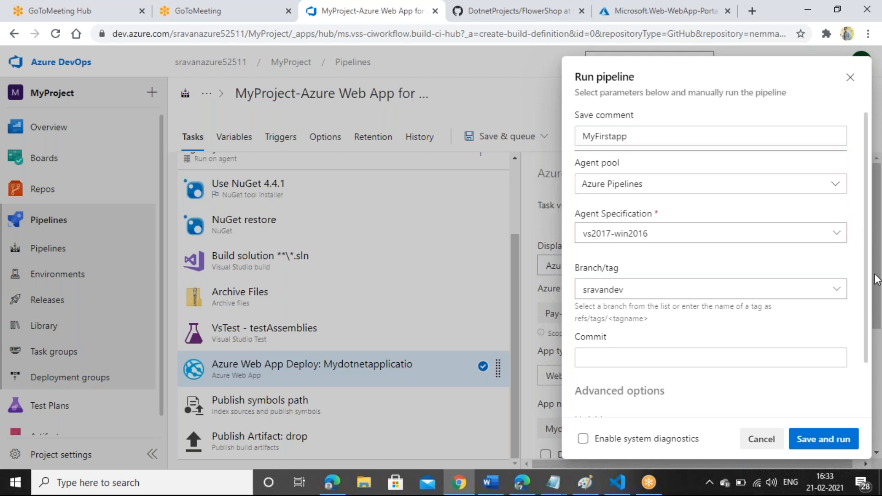
{"action": "left_click_drag", "start_coordinate": [875, 275], "coordinate": [864, 338]}
{"action": "left_click", "coordinate": [806, 324]}
{"action": "left_click", "coordinate": [818, 441]}
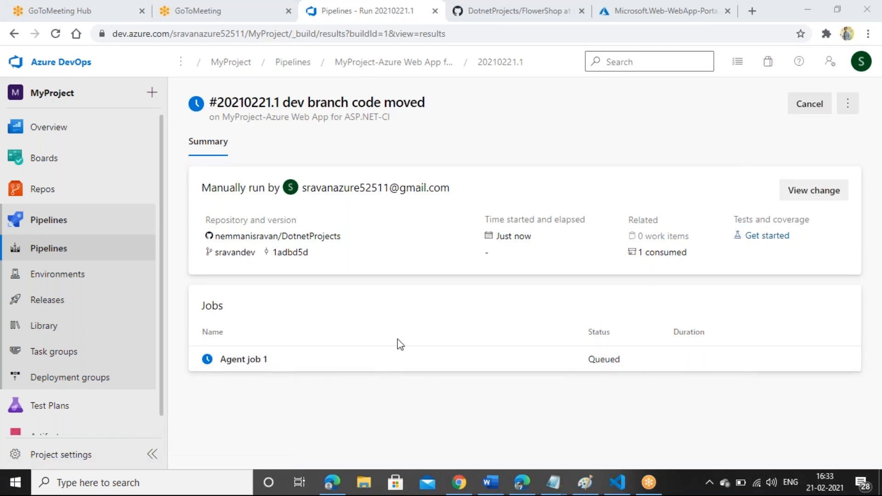
Step: Open the Agent job 1 log in a new tab and follow the build alongside the run summary
{"action": "right_click", "coordinate": [398, 358]}
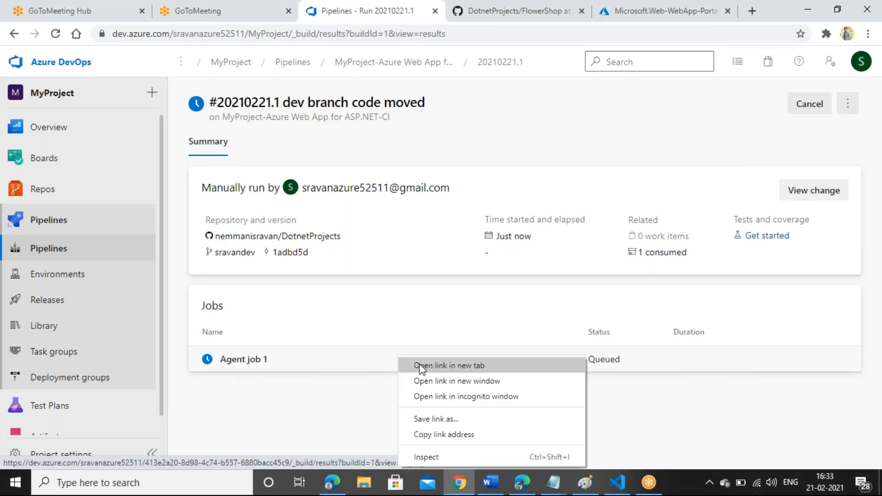
{"action": "left_click", "coordinate": [419, 366]}
{"action": "left_click", "coordinate": [428, 11]}
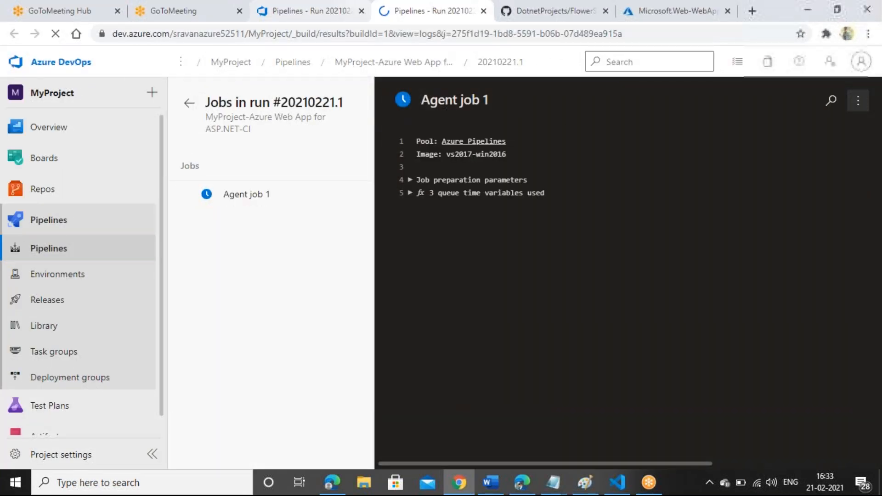
{"action": "left_click", "coordinate": [316, 6]}
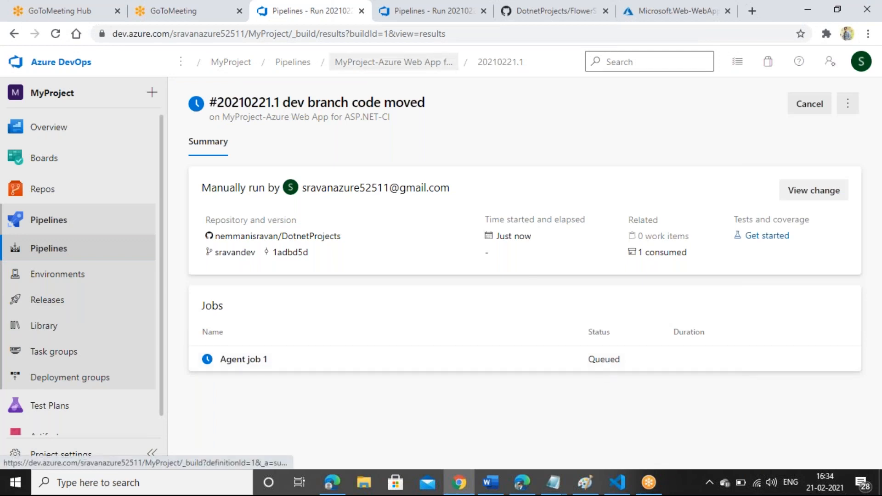
{"action": "left_click", "coordinate": [416, 10]}
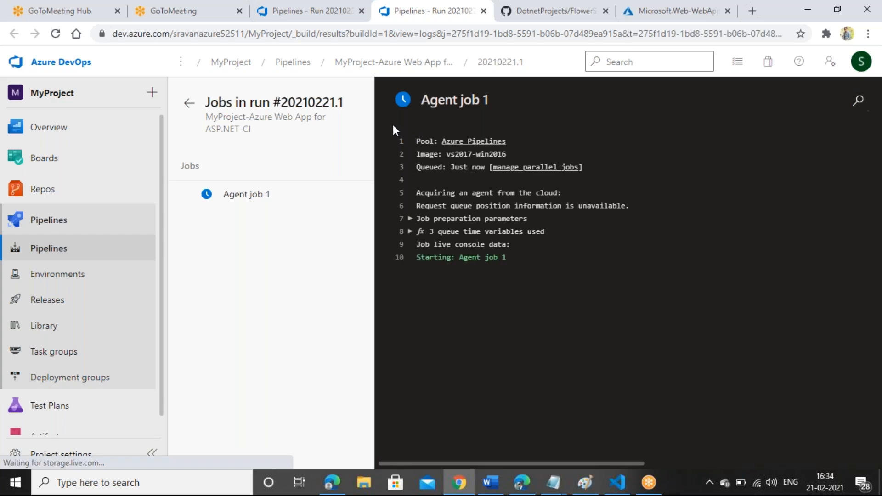
{"action": "left_click", "coordinate": [291, 5]}
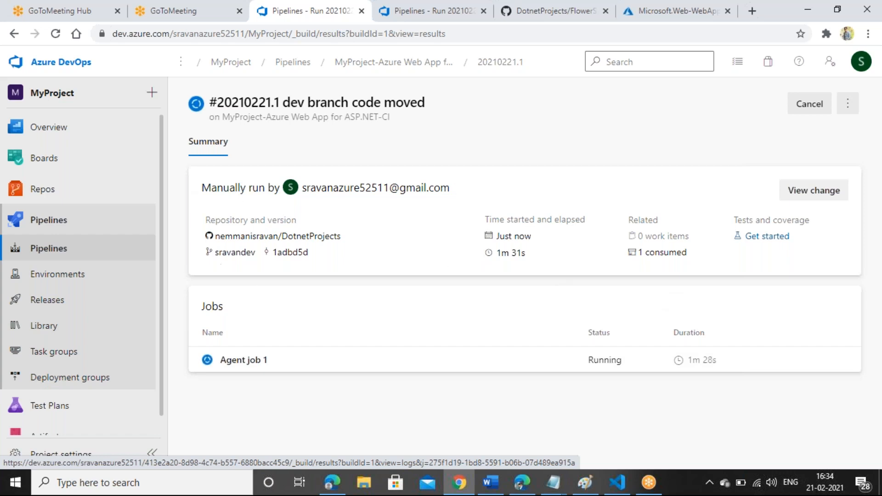
{"action": "left_click", "coordinate": [432, 10]}
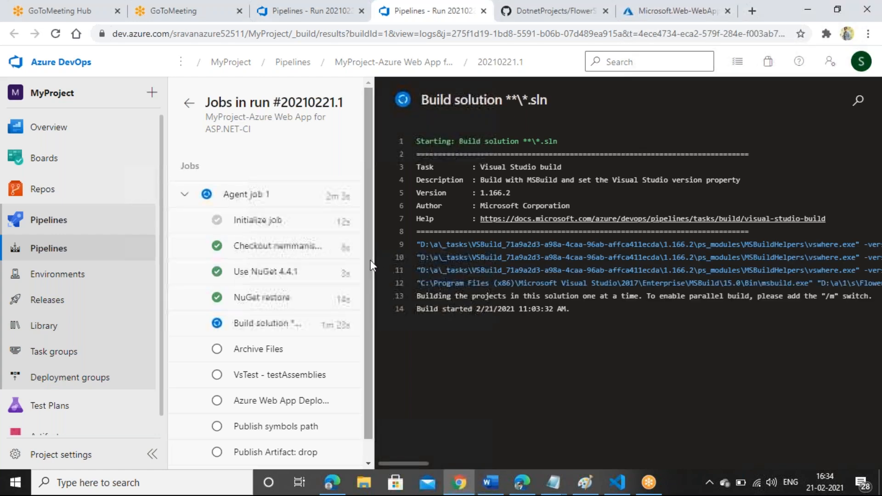
{"action": "scroll", "coordinate": [358, 324], "scroll_direction": "down", "scroll_amount": 1}
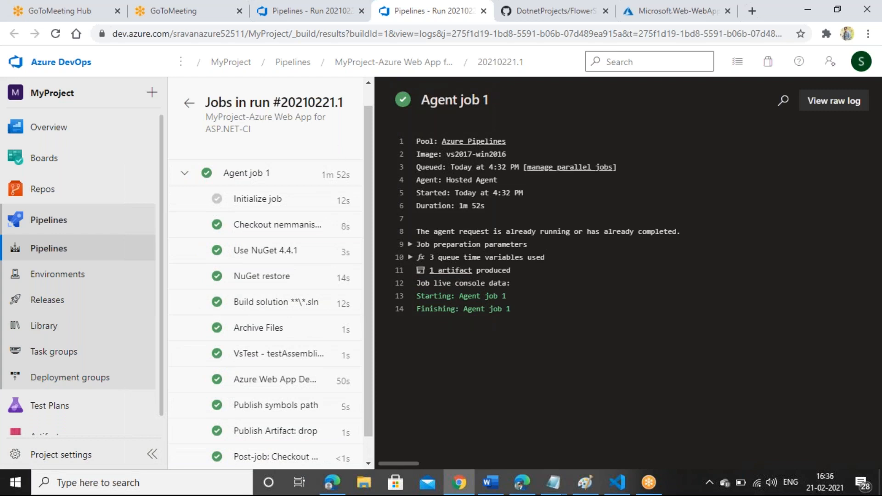
Step: Return to the run #20210221.1 summary to see it succeeded with 3 warnings
{"action": "left_click", "coordinate": [306, 11]}
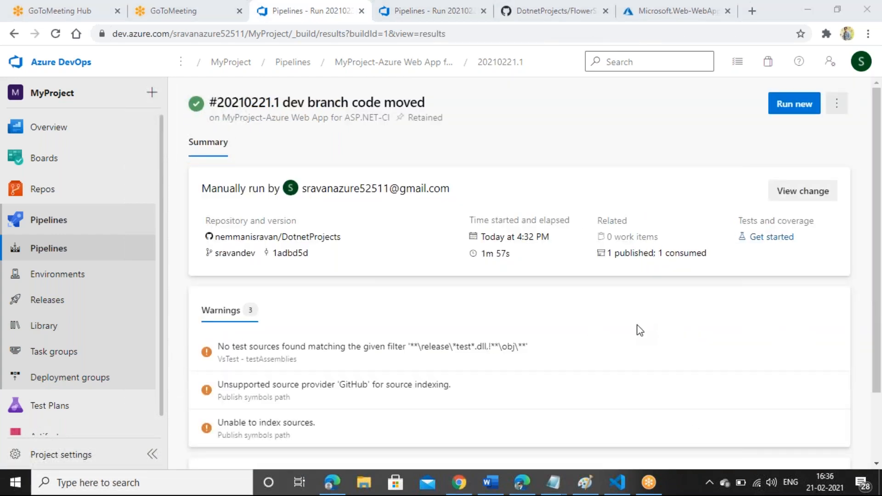
{"action": "scroll", "coordinate": [878, 339], "scroll_direction": "down", "scroll_amount": 2}
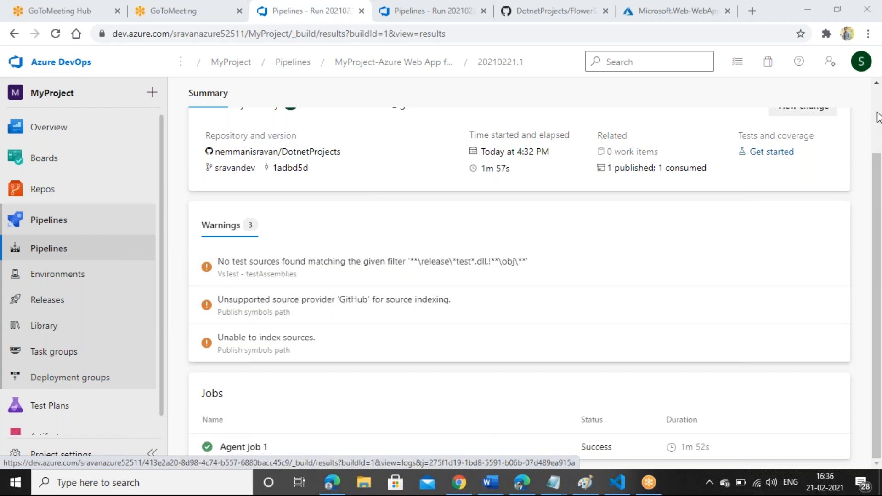
{"action": "scroll", "coordinate": [607, 163], "scroll_direction": "up", "scroll_amount": 3}
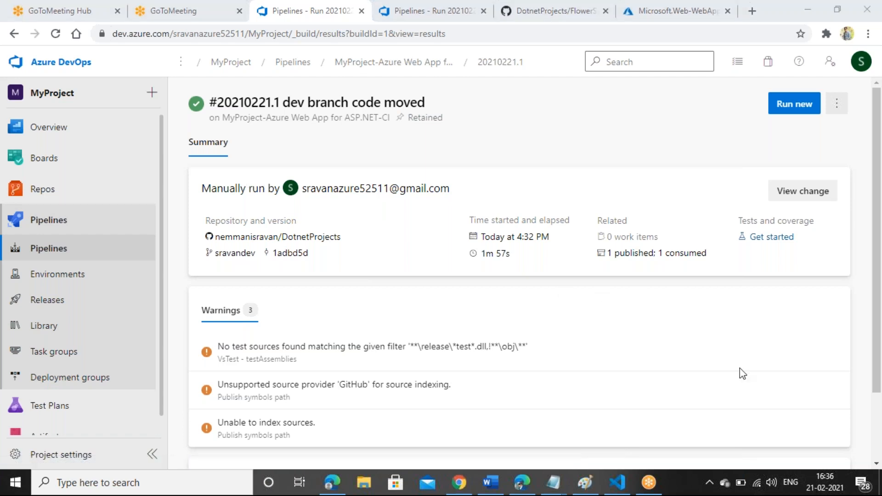
{"action": "mouse_move", "coordinate": [200, 193]}
{"action": "left_mouse_down"}
{"action": "mouse_move", "coordinate": [302, 190]}
{"action": "mouse_move", "coordinate": [202, 189]}
{"action": "left_mouse_up"}
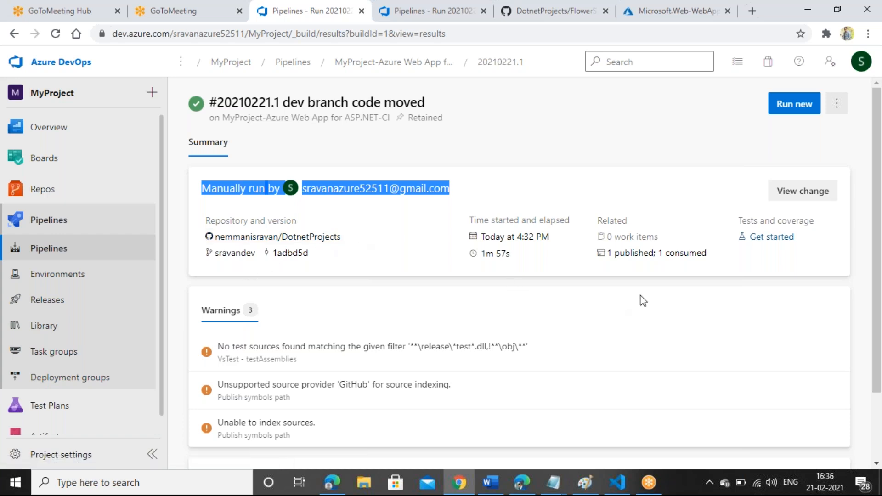
{"action": "left_click", "coordinate": [802, 361]}
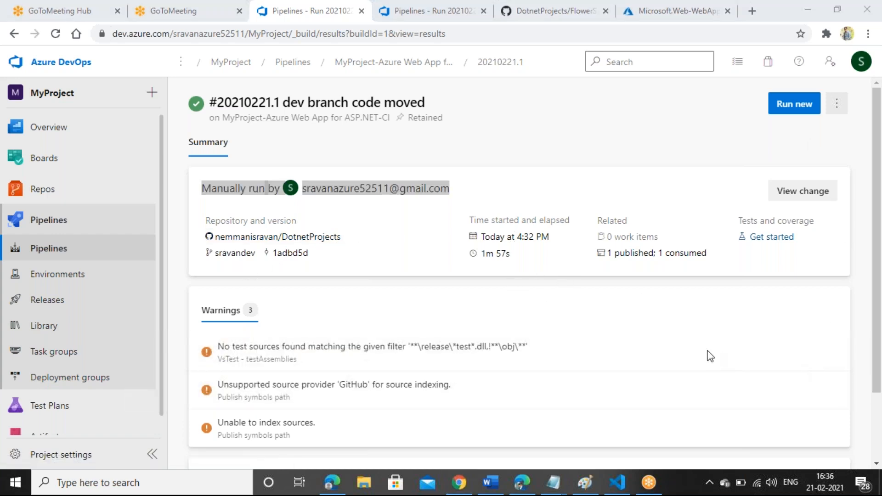
{"action": "left_click", "coordinate": [781, 241]}
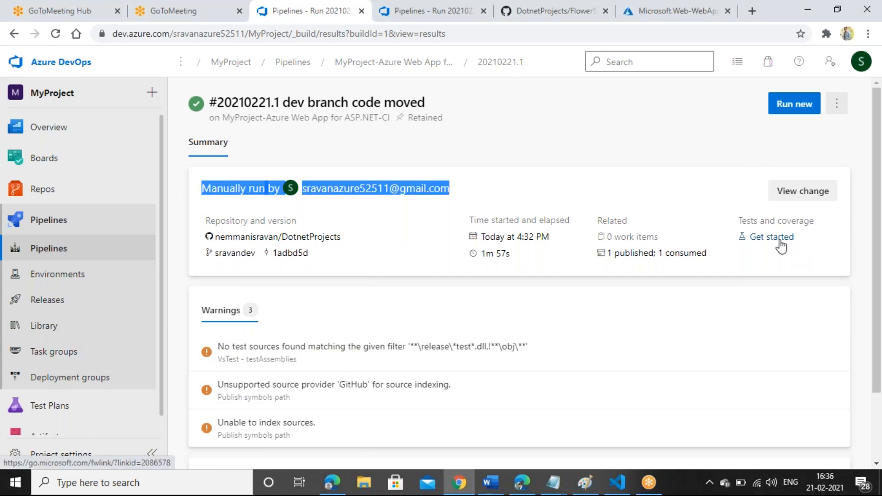
{"action": "left_click", "coordinate": [780, 242]}
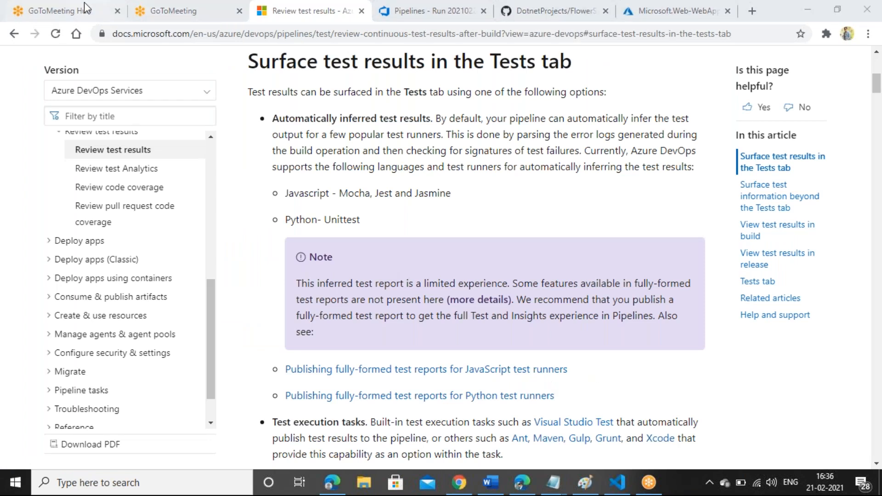
{"action": "left_click", "coordinate": [14, 34]}
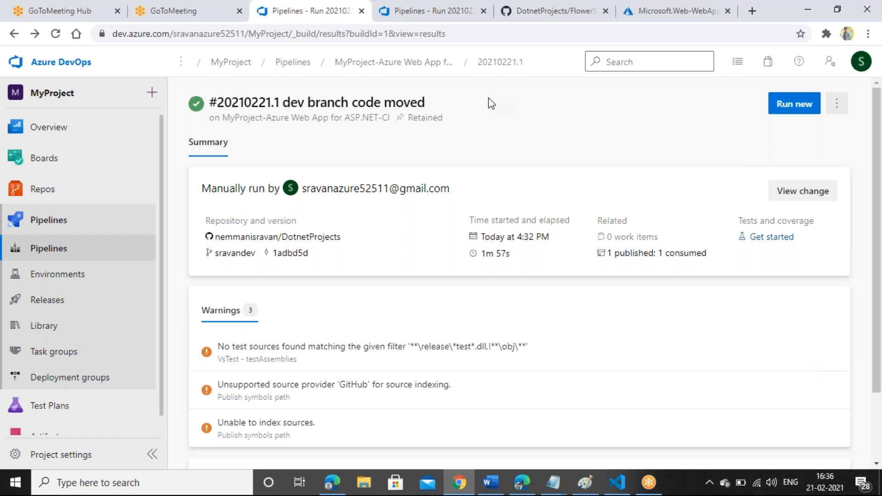
Step: Go to Pipelines > Releases and start a new release pipeline
{"action": "left_click", "coordinate": [46, 250]}
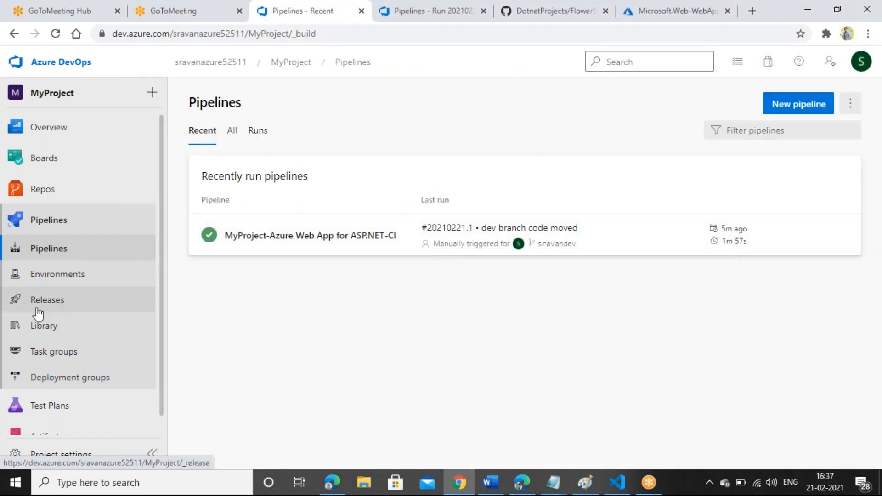
{"action": "left_click", "coordinate": [71, 307]}
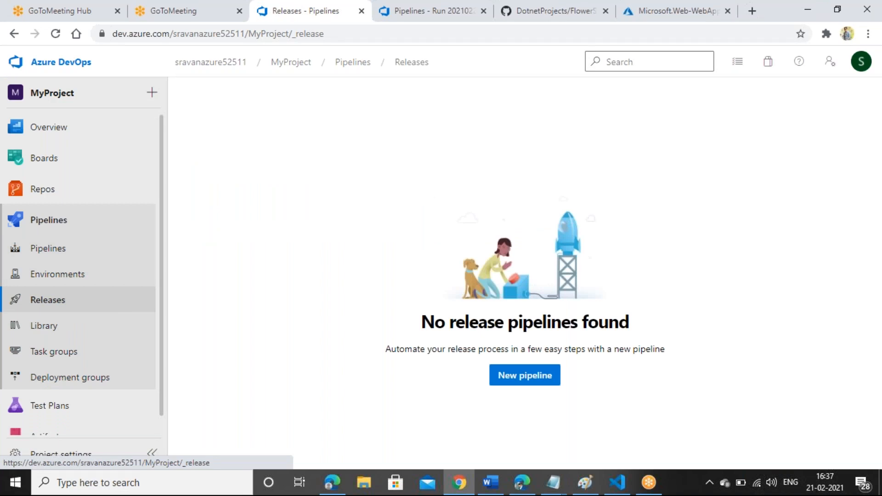
{"action": "left_click", "coordinate": [524, 381]}
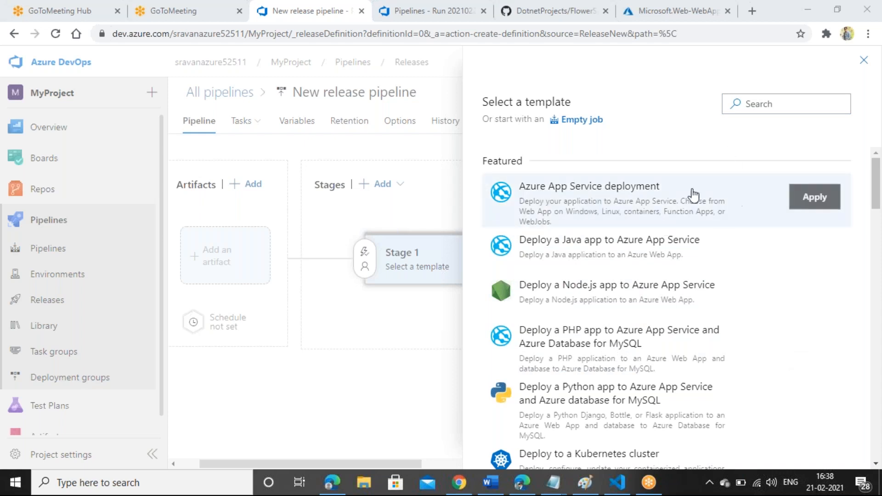
Step: Apply the Azure App Service deployment template and name the stage 'Dev environment'
{"action": "left_click", "coordinate": [827, 200]}
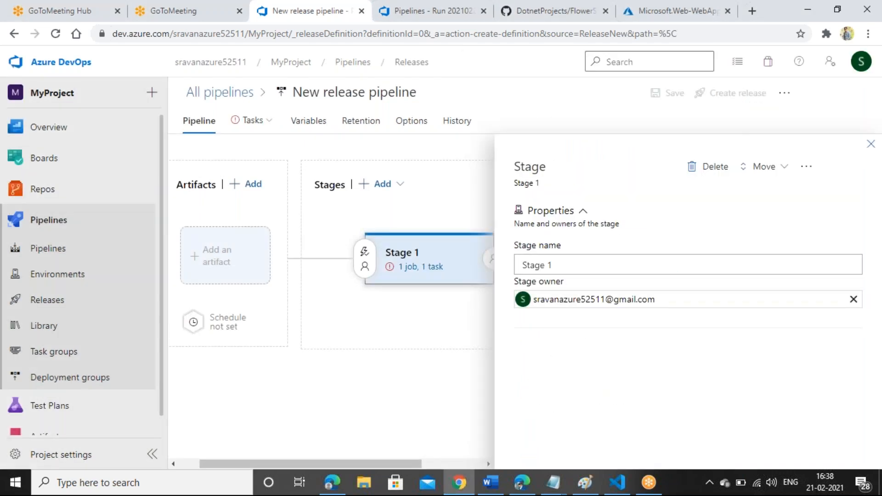
{"action": "left_click", "coordinate": [575, 260]}
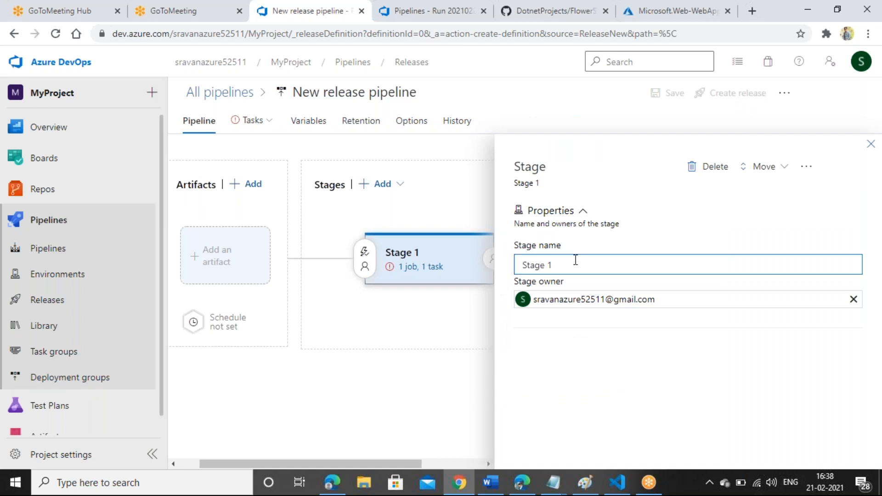
{"action": "key", "text": "BackSpace"}
{"action": "key", "text": "BackSpace"}
{"action": "key", "text": "BackSpace"}
{"action": "key", "text": "BackSpace"}
{"action": "key", "text": "BackSpace"}
{"action": "key", "text": "BackSpace"}
{"action": "key", "text": "BackSpace"}
{"action": "type", "text": "DDE"}
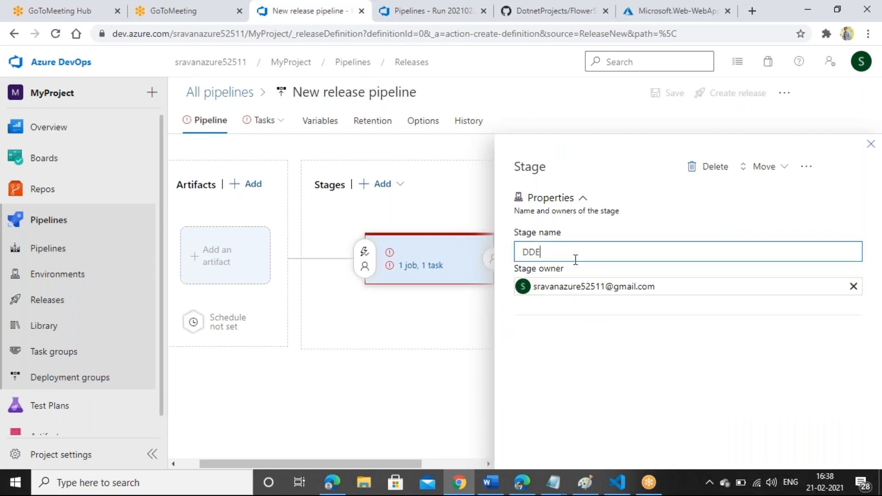
{"action": "key", "text": "BackSpace"}
{"action": "type", "text": "E"}
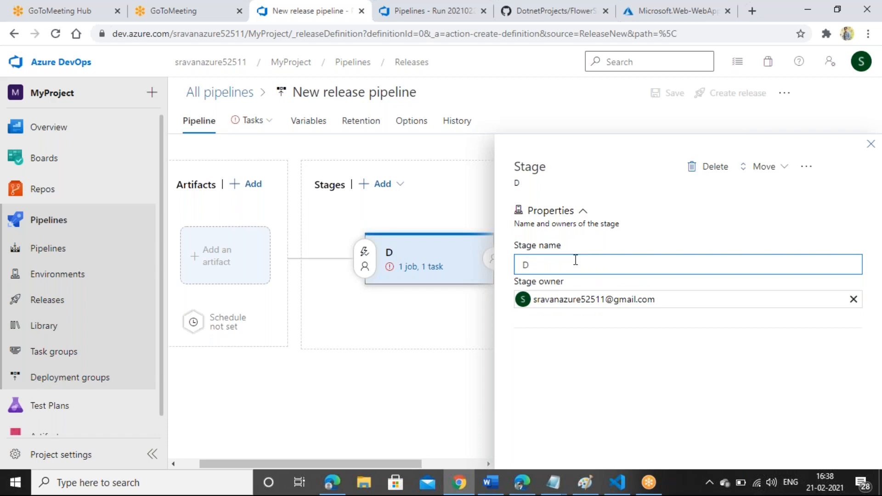
{"action": "type", "text": "v environment"}
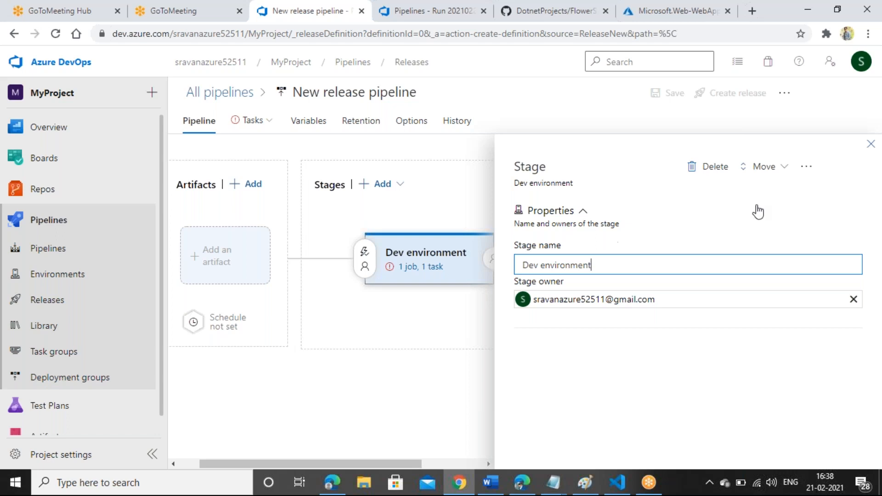
{"action": "left_click", "coordinate": [871, 145]}
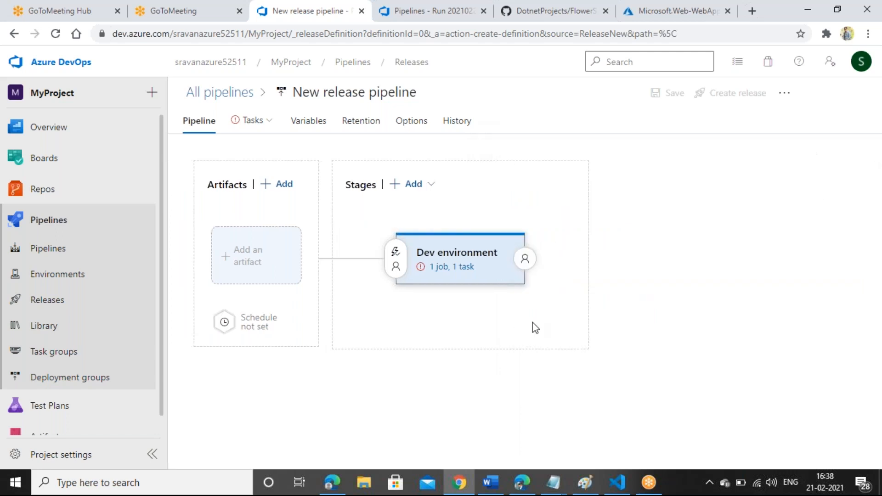
Step: Add a stage after Dev environment, discard it, and recheck the Dev environment properties
{"action": "left_click", "coordinate": [405, 184]}
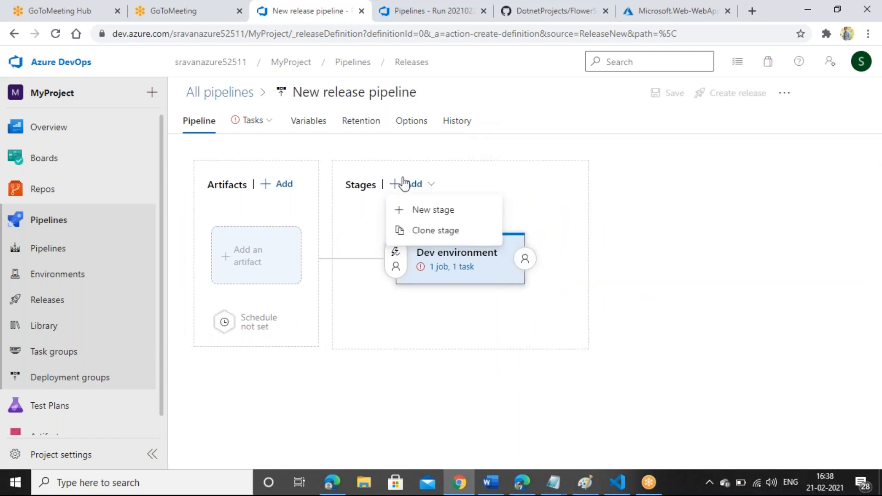
{"action": "left_click", "coordinate": [419, 209]}
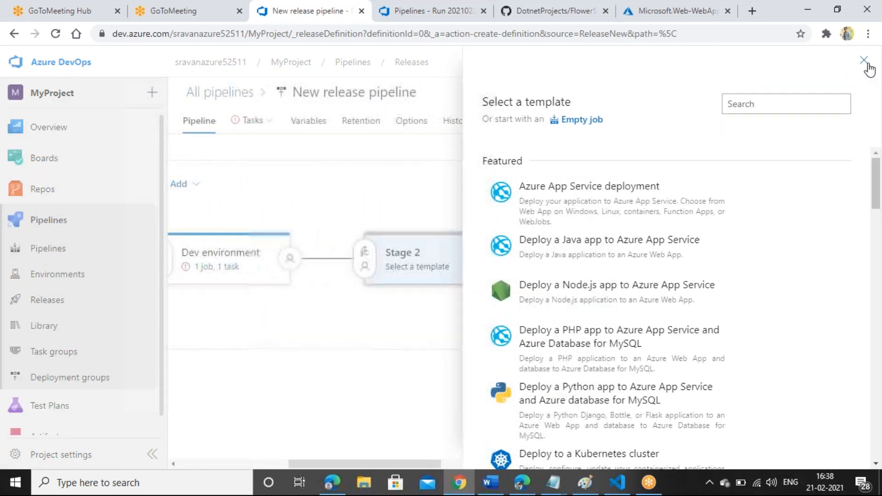
{"action": "left_click", "coordinate": [870, 67]}
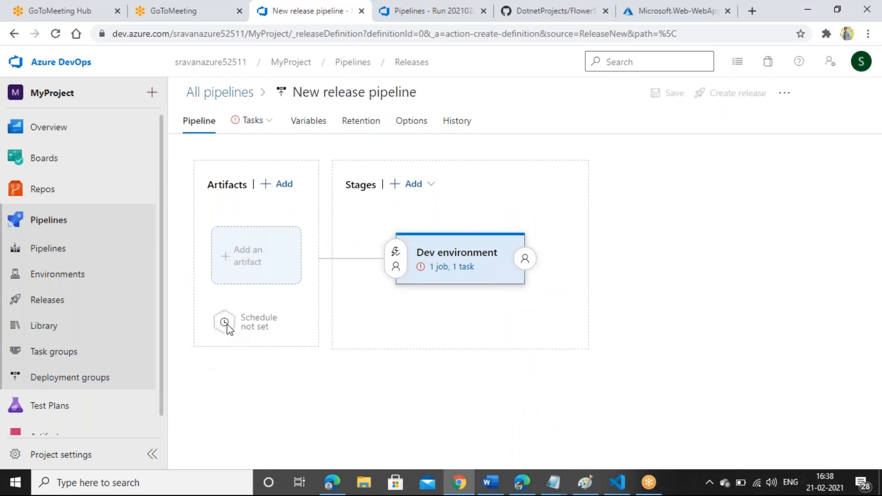
{"action": "mouse_move", "coordinate": [420, 283]}
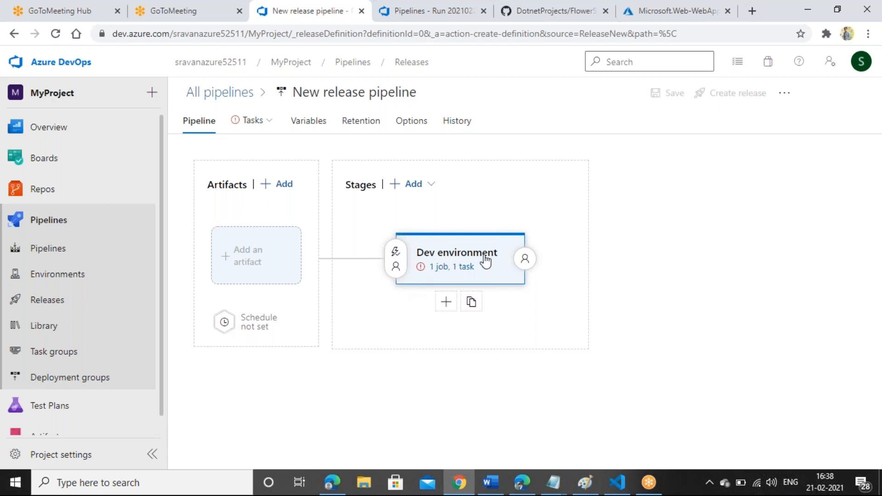
{"action": "left_click", "coordinate": [464, 258]}
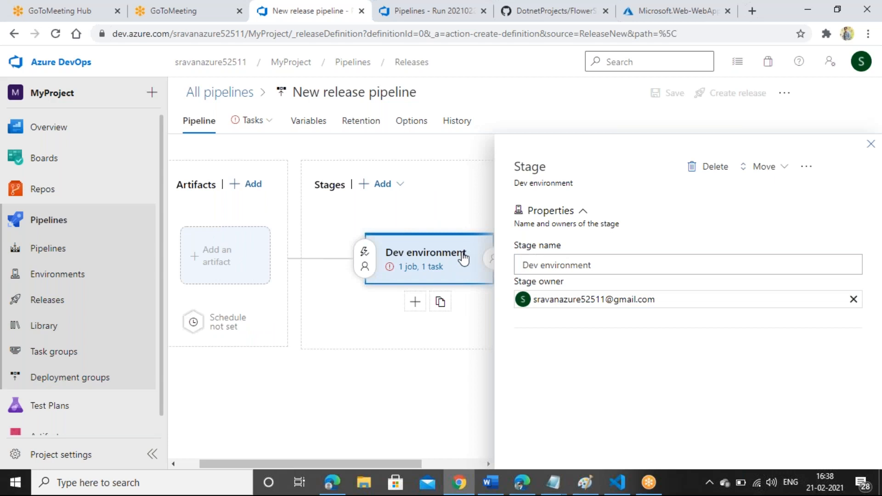
{"action": "left_click", "coordinate": [870, 146]}
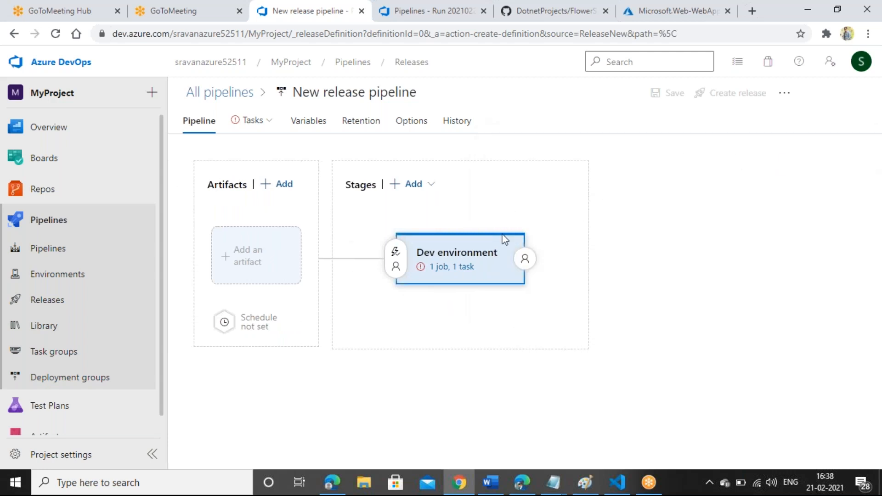
Step: In the Dev environment task, choose Pay-As-You-Go subscription and Mydotnetapplicatio as the app service
{"action": "left_click", "coordinate": [440, 269]}
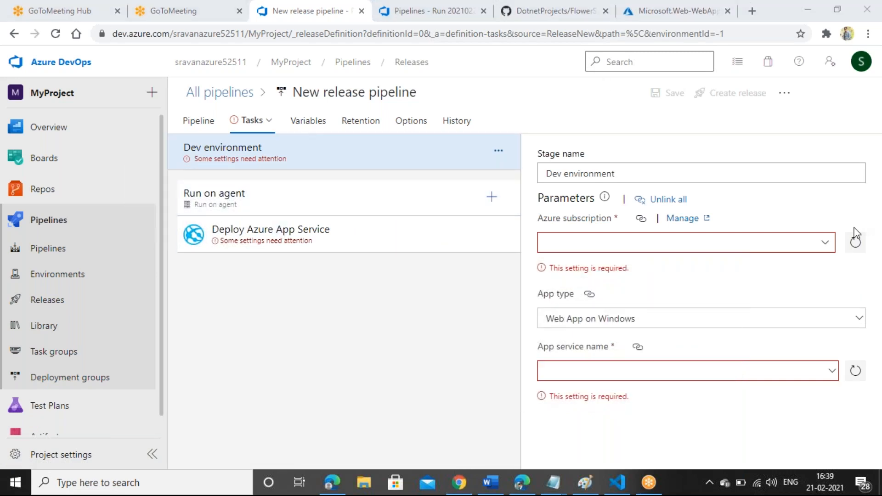
{"action": "left_click", "coordinate": [823, 242]}
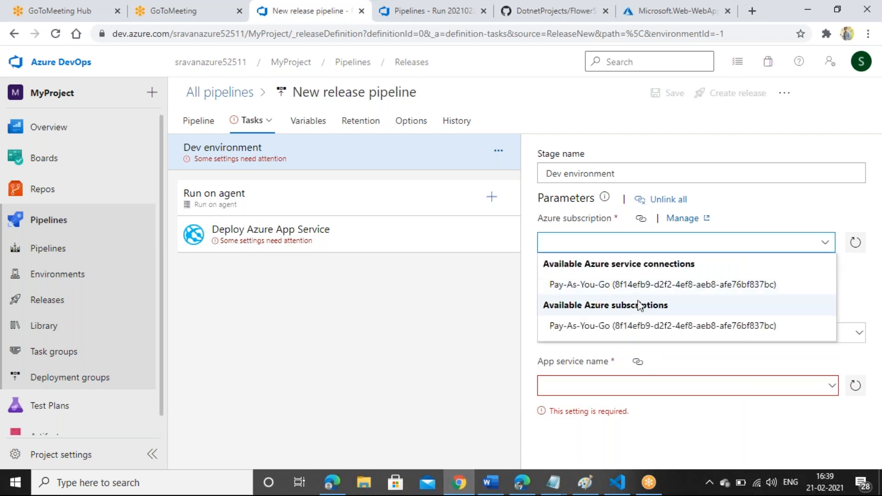
{"action": "left_click", "coordinate": [650, 289]}
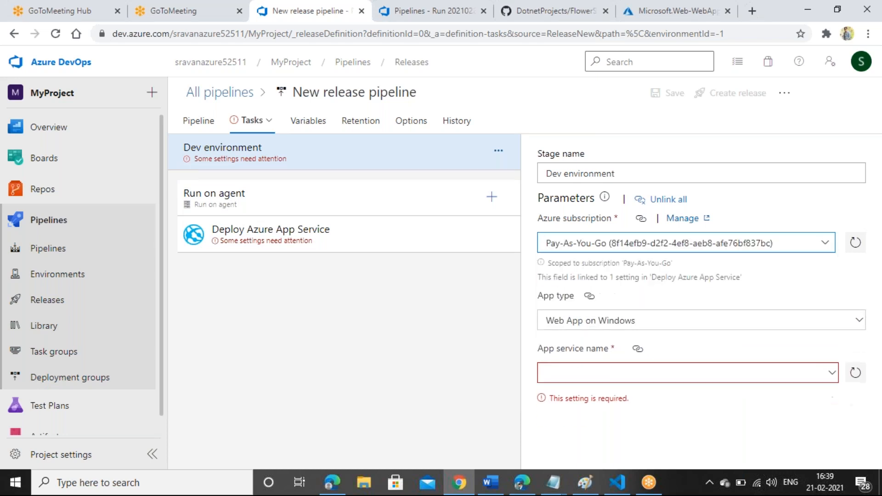
{"action": "left_click", "coordinate": [824, 371]}
{"action": "left_click", "coordinate": [801, 357]}
{"action": "left_click", "coordinate": [616, 380]}
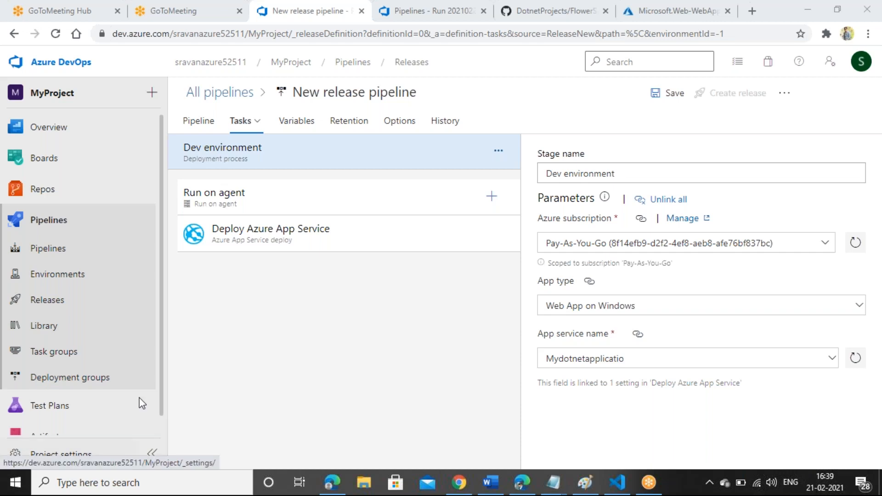
{"action": "left_click", "coordinate": [400, 337]}
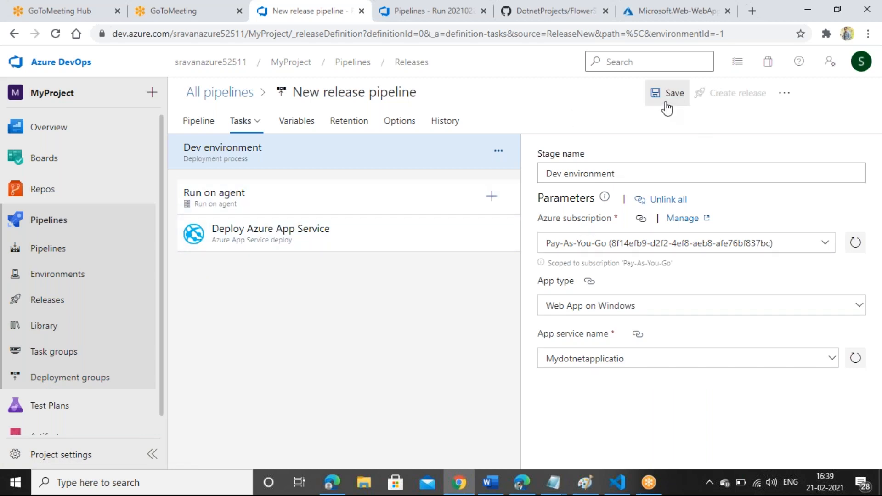
Step: Save the release pipeline and confirm, returning to the overview with its Dev environment stage
{"action": "left_click", "coordinate": [283, 122]}
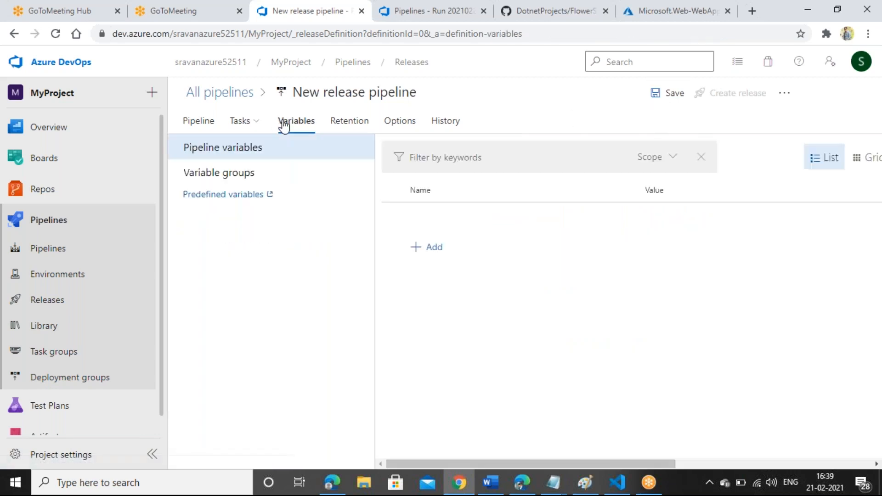
{"action": "left_click", "coordinate": [193, 125]}
{"action": "left_click", "coordinate": [674, 94]}
{"action": "left_click", "coordinate": [511, 338]}
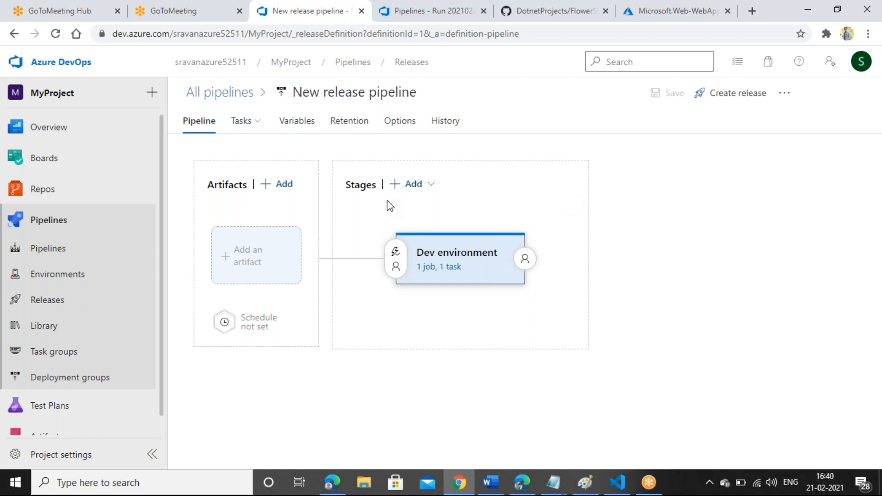
Step: Clone the Dev environment stage and rename the copy to 'Test environment'
{"action": "mouse_move", "coordinate": [478, 302]}
{"action": "left_click", "coordinate": [483, 302]}
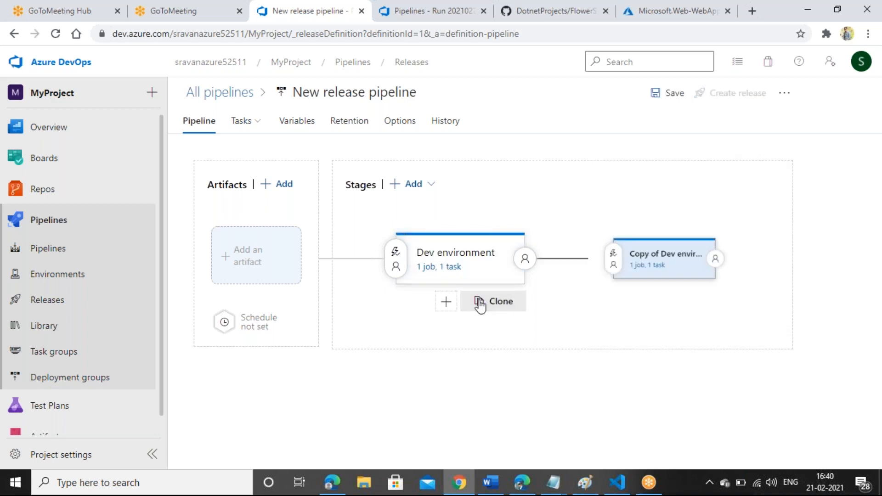
{"action": "left_click", "coordinate": [671, 260]}
{"action": "left_click", "coordinate": [566, 265]}
{"action": "left_click_drag", "start_coordinate": [566, 266], "coordinate": [513, 267]}
{"action": "type", "text": "Test environment"}
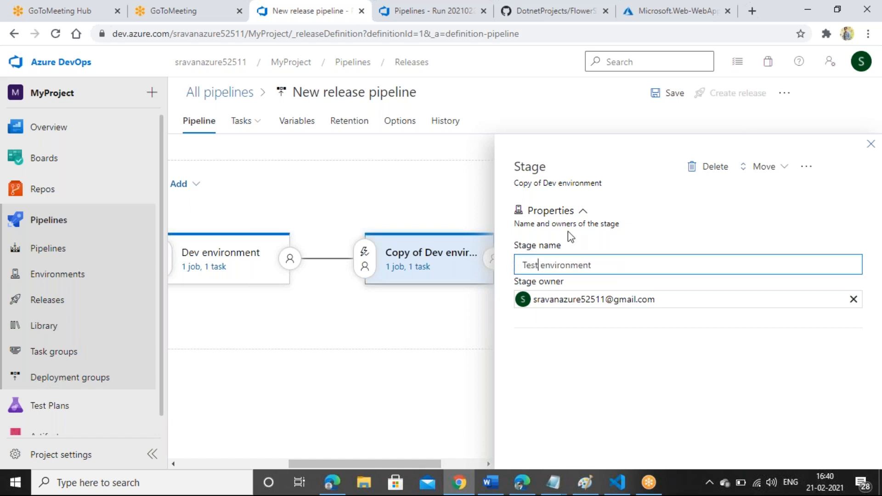
{"action": "left_click", "coordinate": [871, 144]}
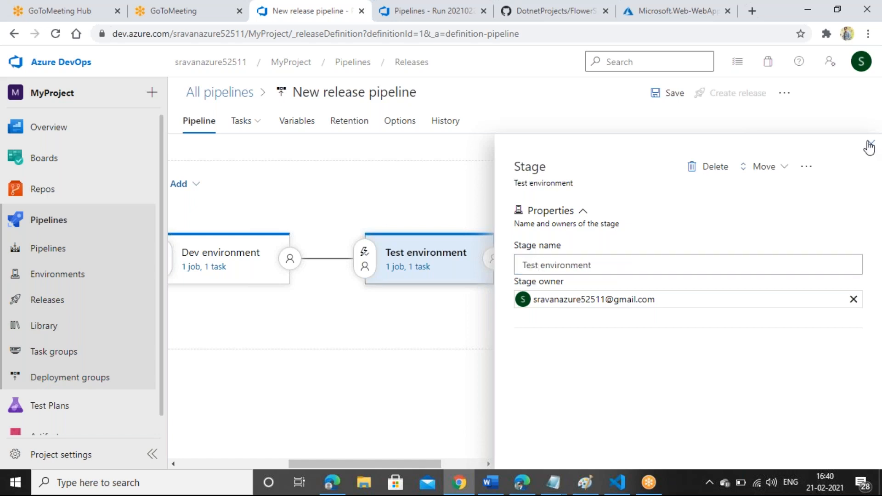
{"action": "left_click", "coordinate": [470, 389]}
{"action": "mouse_move", "coordinate": [636, 282]}
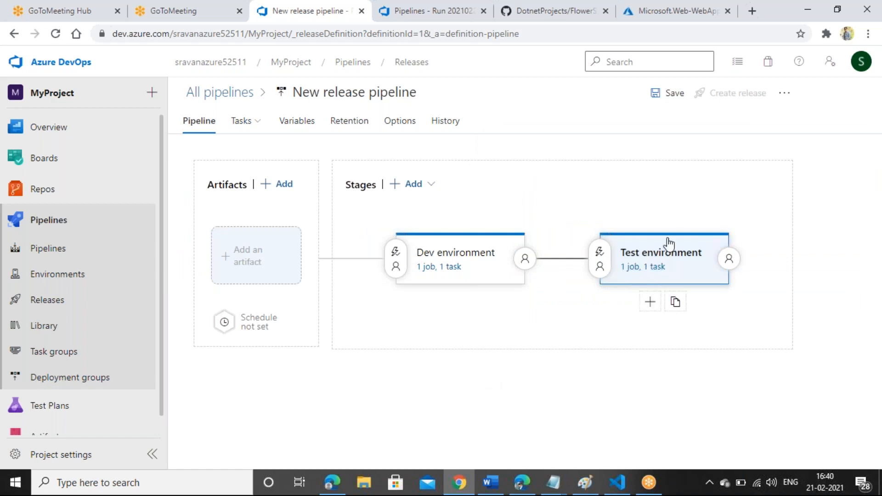
Step: Review the Test environment stage's Azure subscription, then clone the stage into a third copy
{"action": "left_click", "coordinate": [658, 267]}
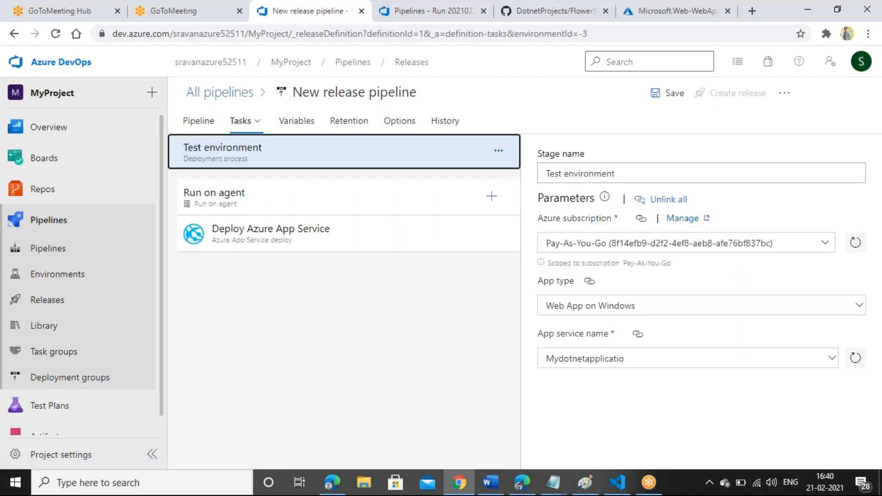
{"action": "left_click", "coordinate": [824, 248]}
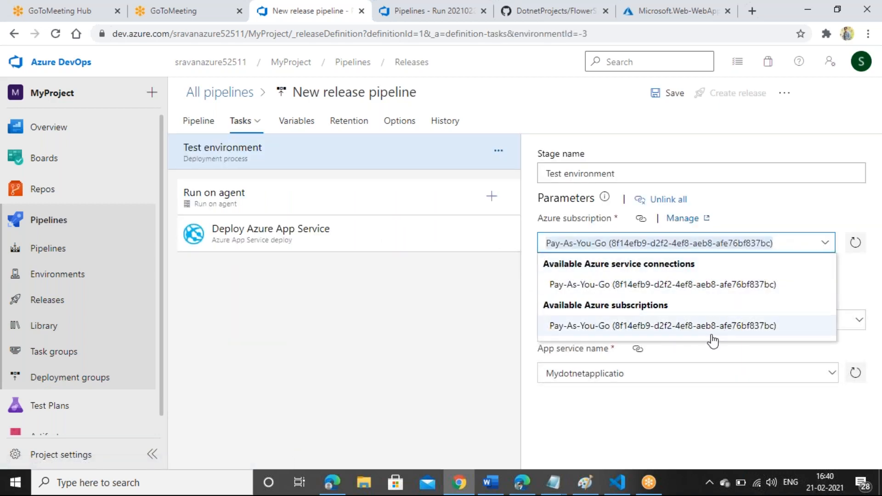
{"action": "left_click", "coordinate": [197, 122]}
{"action": "mouse_move", "coordinate": [715, 260]}
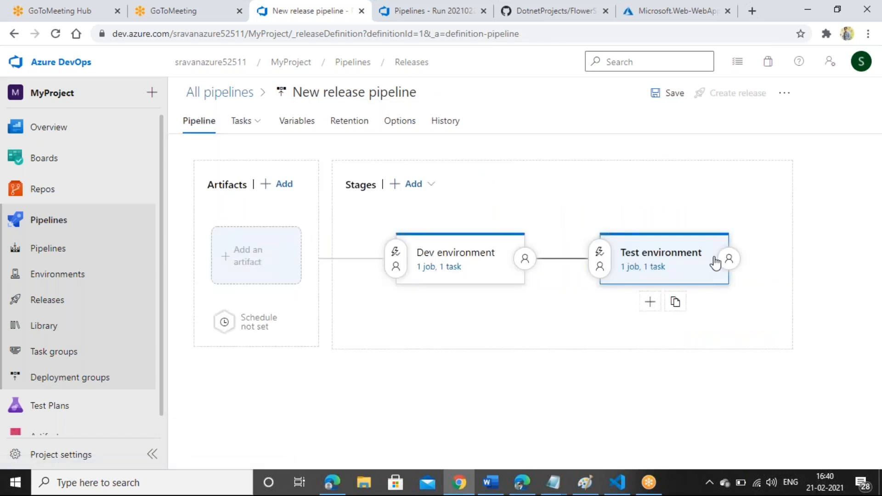
{"action": "left_click", "coordinate": [679, 304]}
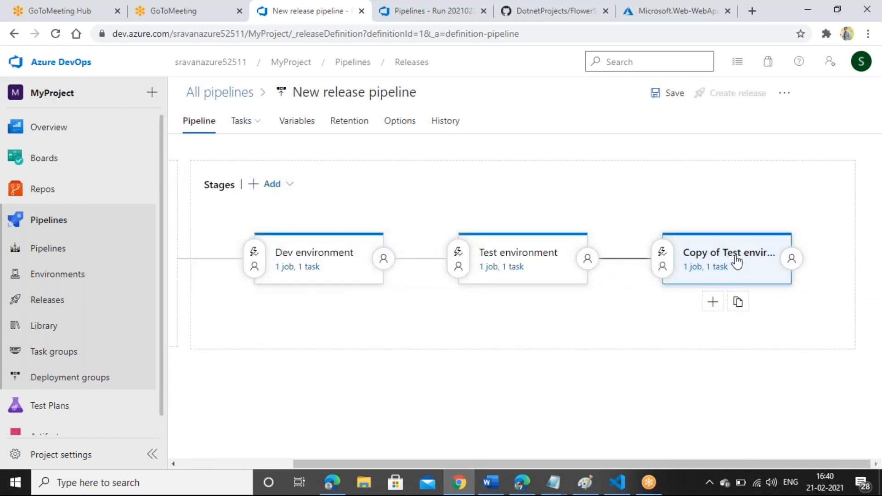
Step: Rename the 'Copy of Test environment' stage to 'UAT environment'
{"action": "left_click", "coordinate": [735, 263]}
{"action": "left_click_drag", "start_coordinate": [574, 266], "coordinate": [479, 271]}
{"action": "type", "text": "UAT environment"}
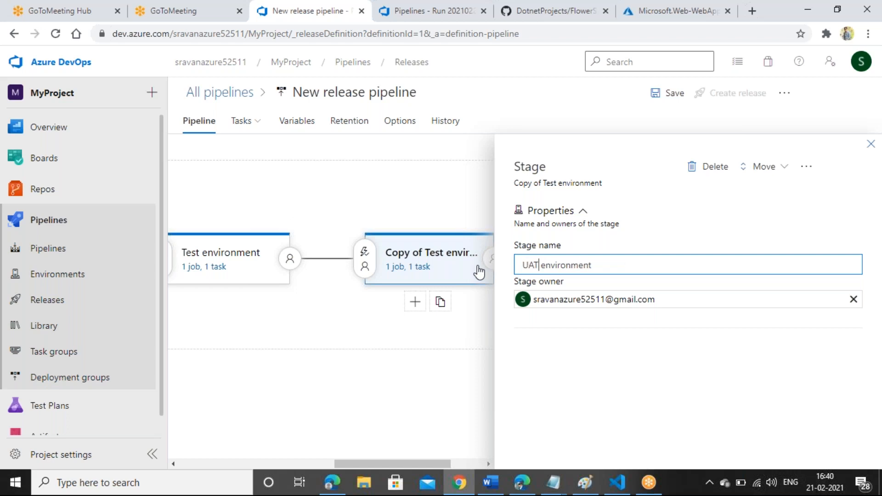
{"action": "left_click", "coordinate": [871, 144]}
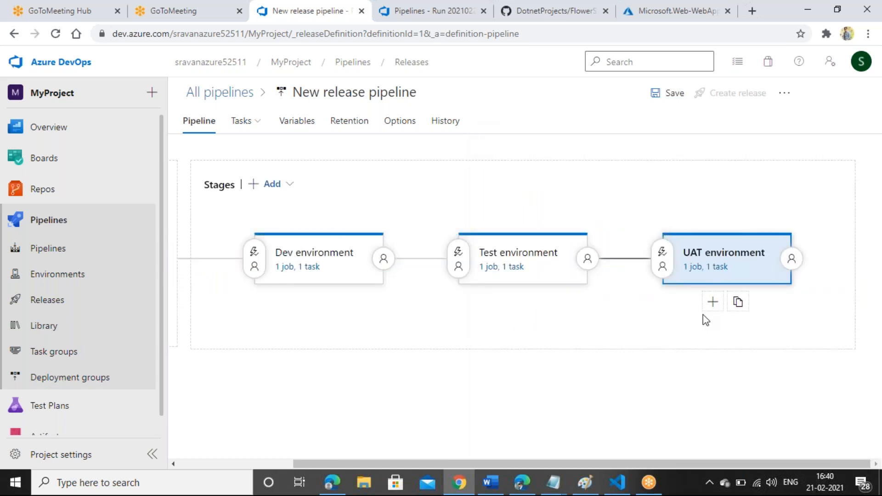
Step: Clone the UAT environment stage and rename the copy to 'Prod environment'
{"action": "left_click", "coordinate": [737, 307]}
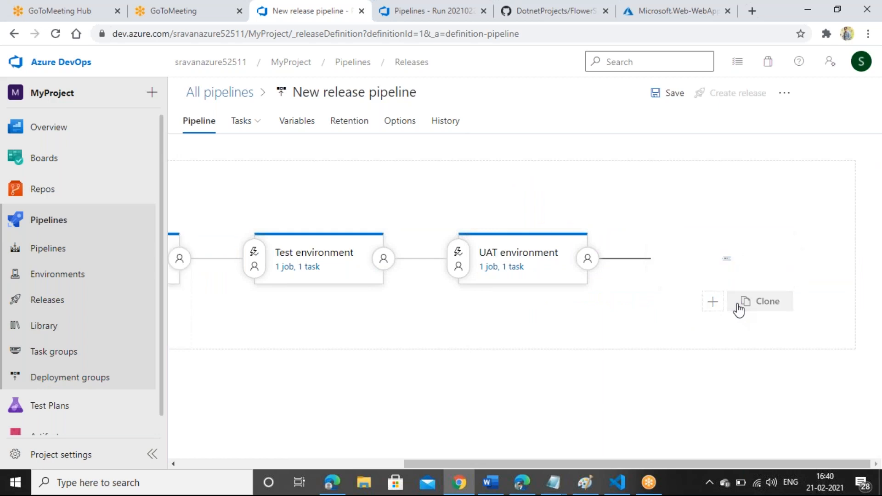
{"action": "left_click", "coordinate": [743, 256]}
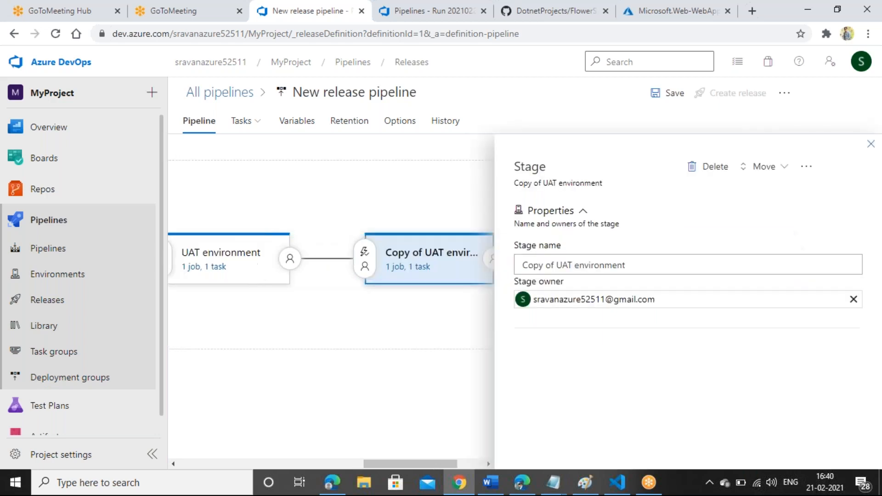
{"action": "left_click_drag", "start_coordinate": [573, 264], "coordinate": [501, 268]}
{"action": "type", "text": "Prod"}
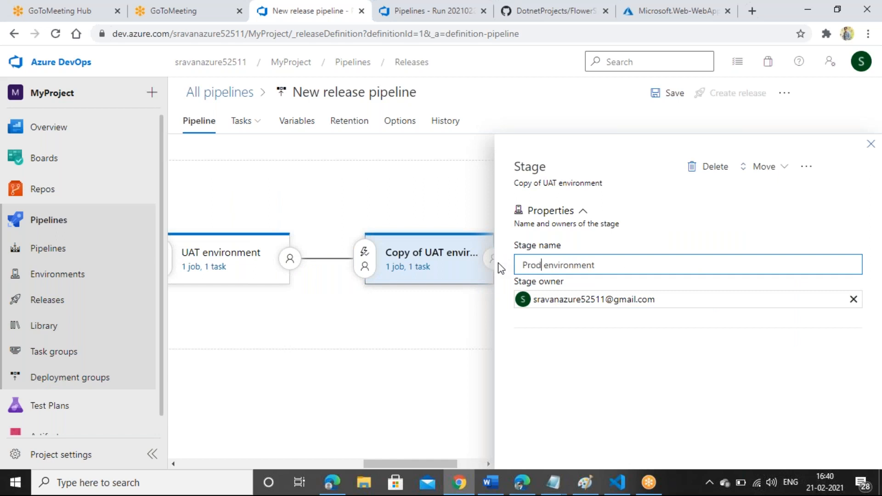
{"action": "left_click", "coordinate": [871, 144]}
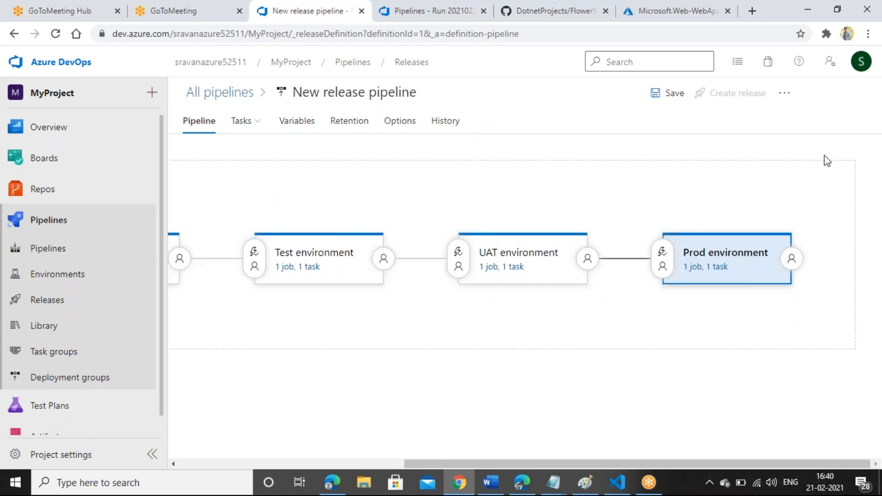
{"action": "left_click_drag", "start_coordinate": [430, 464], "coordinate": [274, 462]}
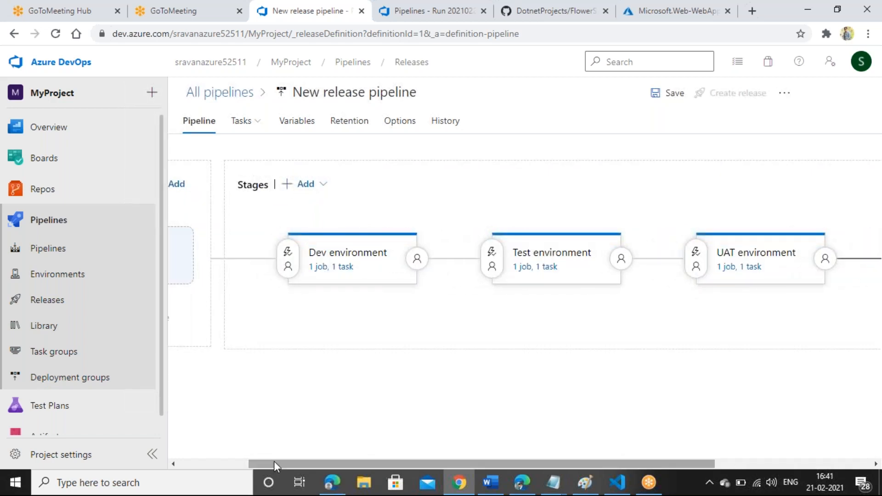
{"action": "left_click_drag", "start_coordinate": [396, 462], "coordinate": [295, 429]}
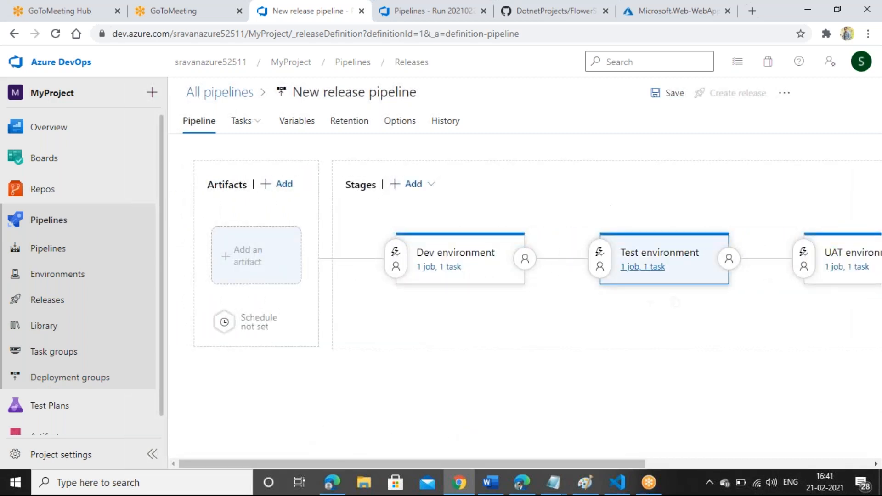
Step: Add the MyProject-Azure Web App for ASP.NET-CI build pipeline as the artifact source
{"action": "left_click", "coordinate": [261, 259]}
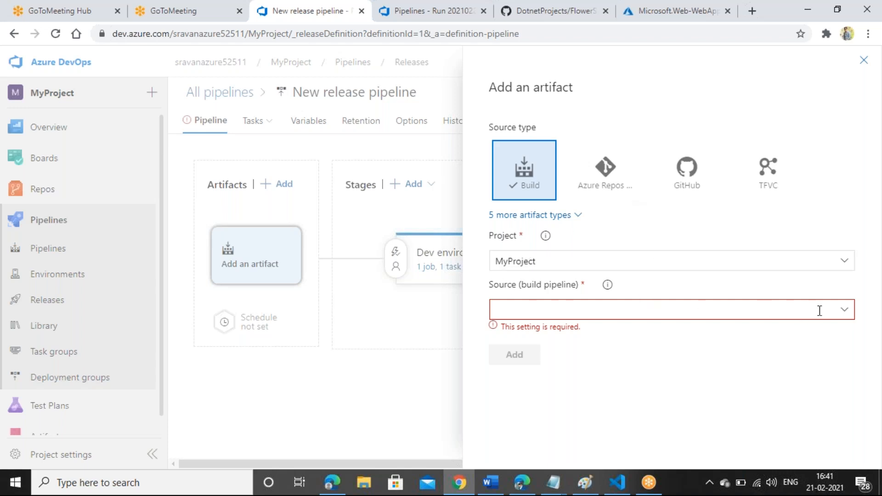
{"action": "left_click", "coordinate": [839, 316]}
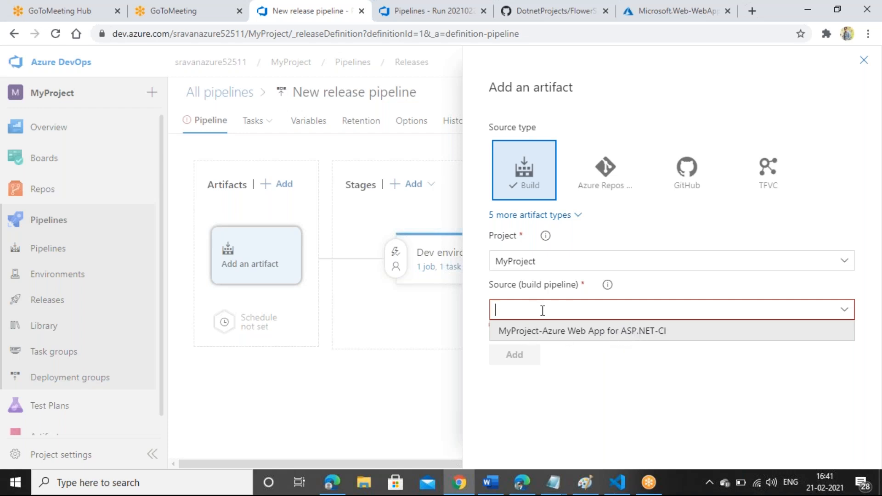
{"action": "left_click", "coordinate": [587, 333]}
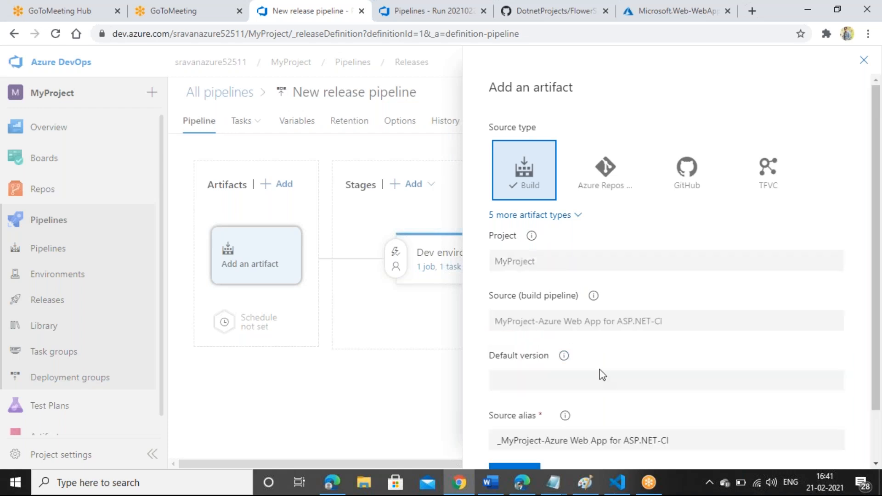
{"action": "scroll", "coordinate": [880, 259], "scroll_direction": "down", "scroll_amount": 1}
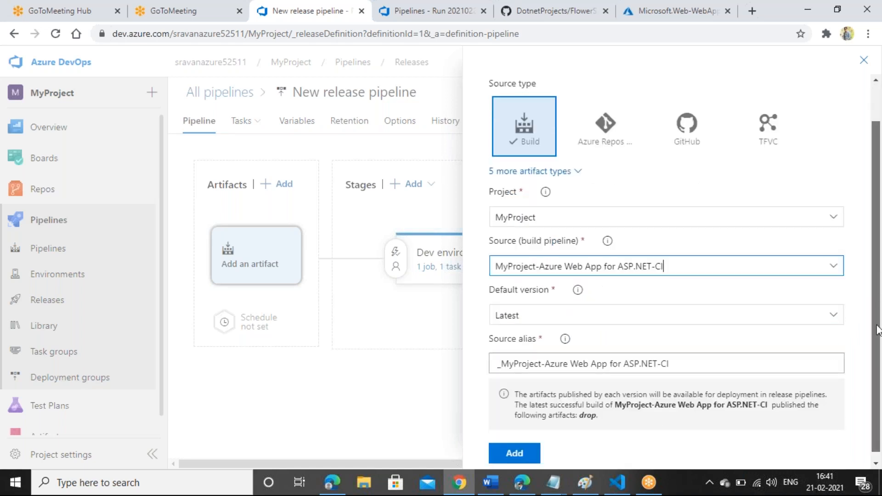
{"action": "left_click", "coordinate": [515, 447]}
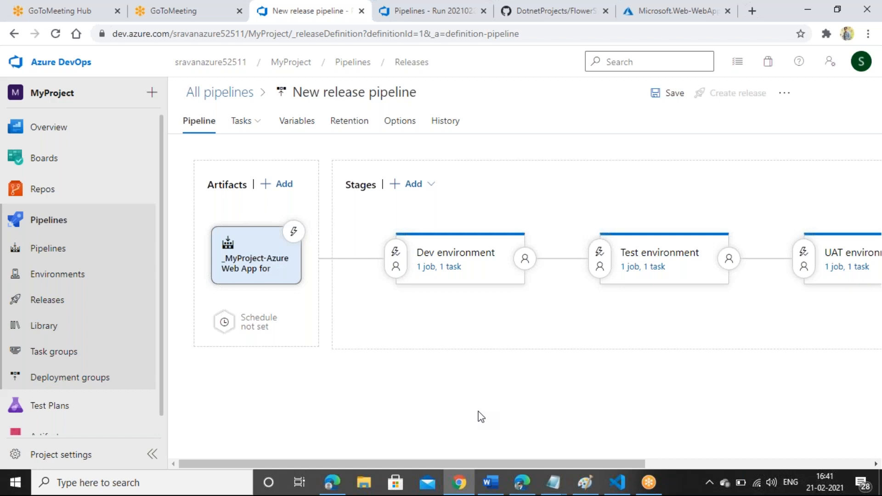
Step: Enable the scheduled release trigger with the (UTC+05:30) Chennai, Kolkata, Mumbai, New Delhi time zone
{"action": "left_click", "coordinate": [227, 323]}
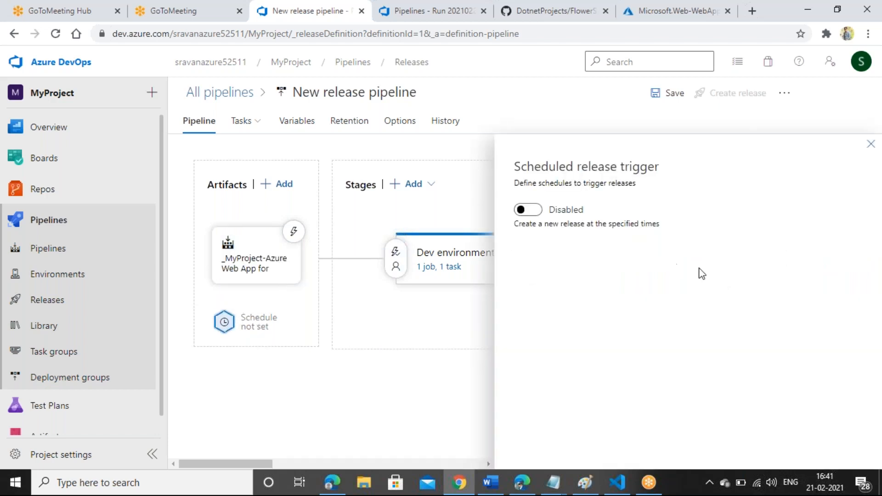
{"action": "left_click", "coordinate": [534, 210]}
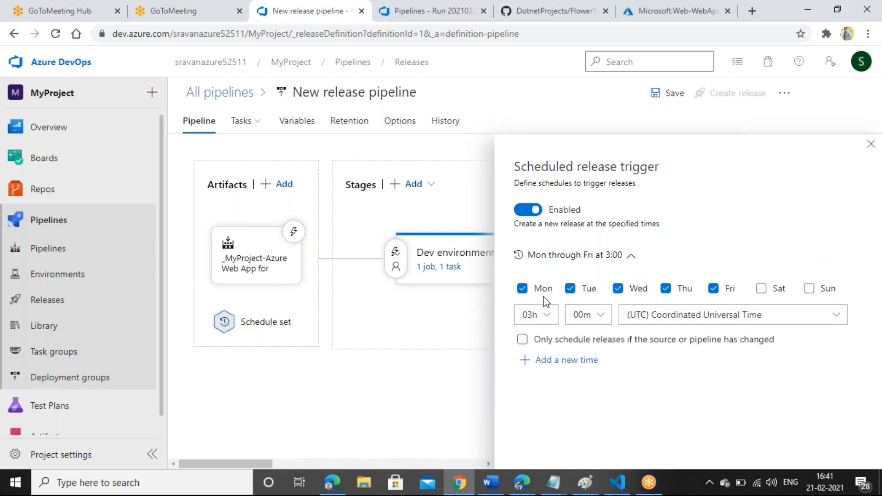
{"action": "left_click", "coordinate": [836, 315]}
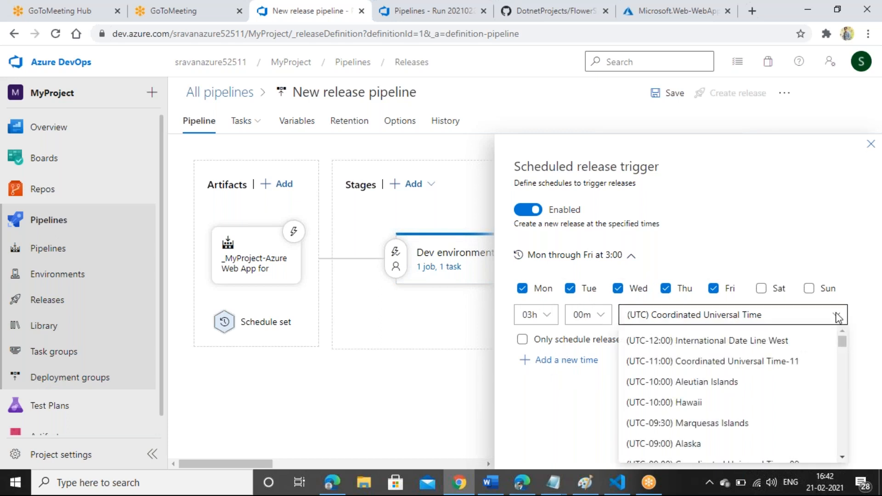
{"action": "scroll", "coordinate": [843, 349], "scroll_direction": "down", "scroll_amount": 3}
{"action": "left_click_drag", "start_coordinate": [845, 349], "coordinate": [840, 411]}
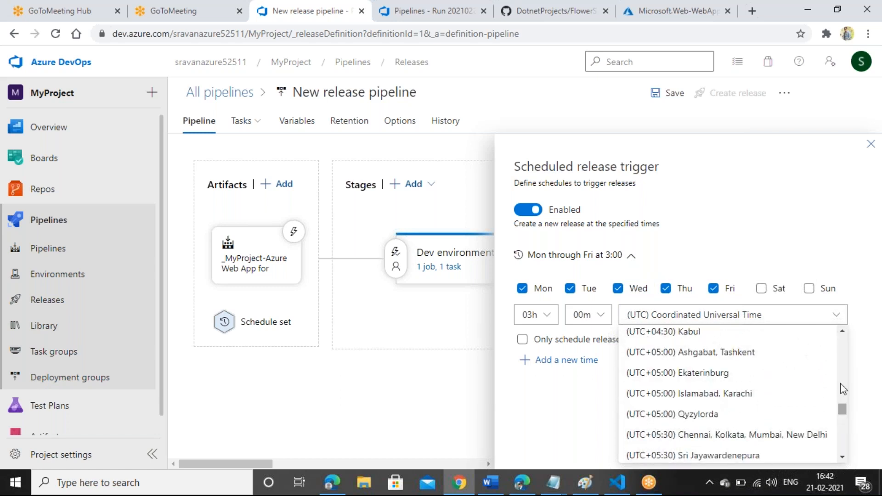
{"action": "left_click", "coordinate": [794, 435]}
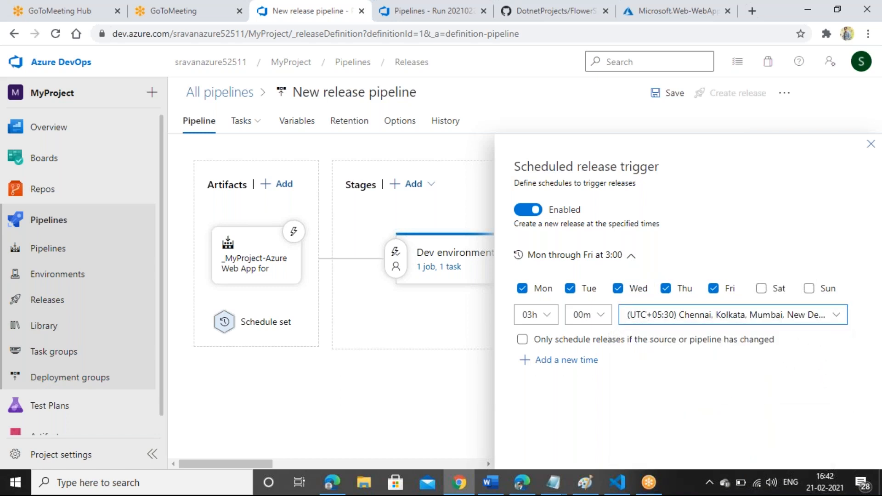
Step: Set the scheduled release time to 17:00 and add Saturday and Sunday to the days
{"action": "left_click", "coordinate": [548, 317]}
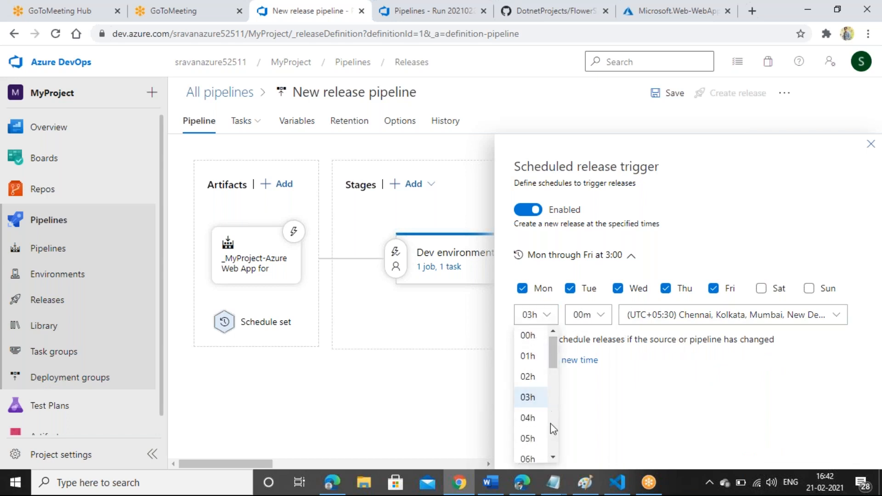
{"action": "scroll", "coordinate": [555, 448], "scroll_direction": "down", "scroll_amount": 8}
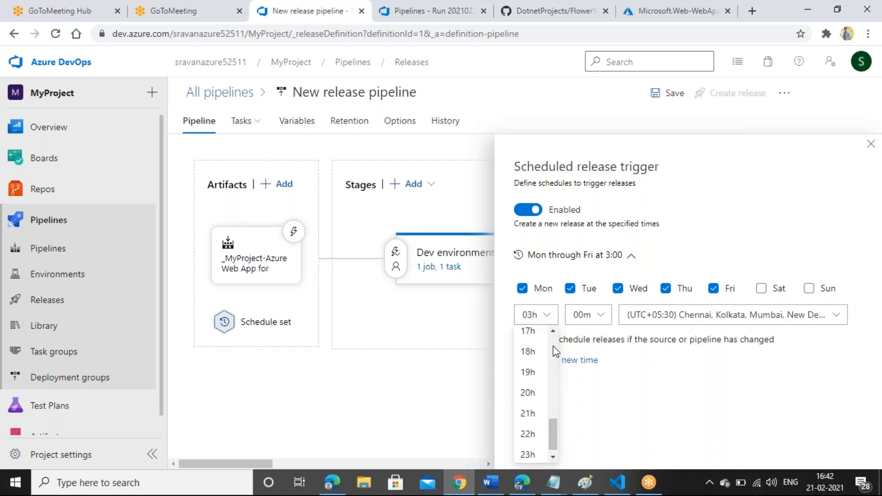
{"action": "scroll", "coordinate": [554, 349], "scroll_direction": "up", "scroll_amount": 3}
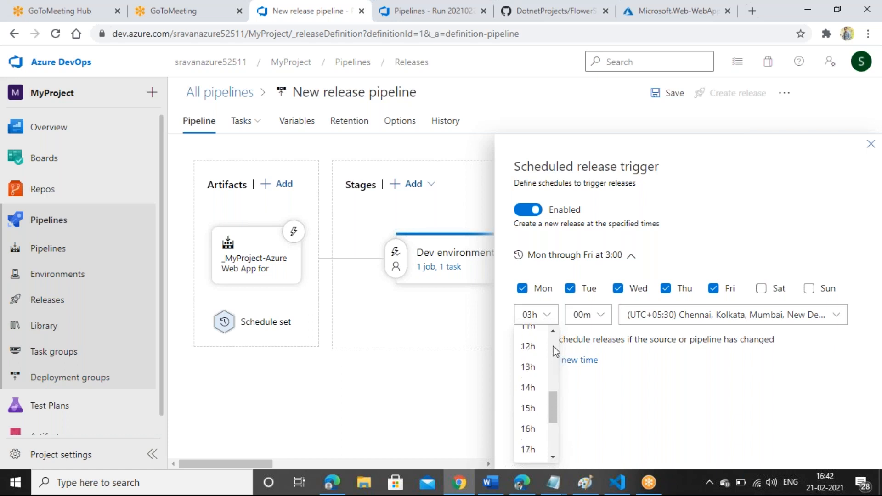
{"action": "left_click", "coordinate": [528, 450]}
{"action": "left_click", "coordinate": [841, 445]}
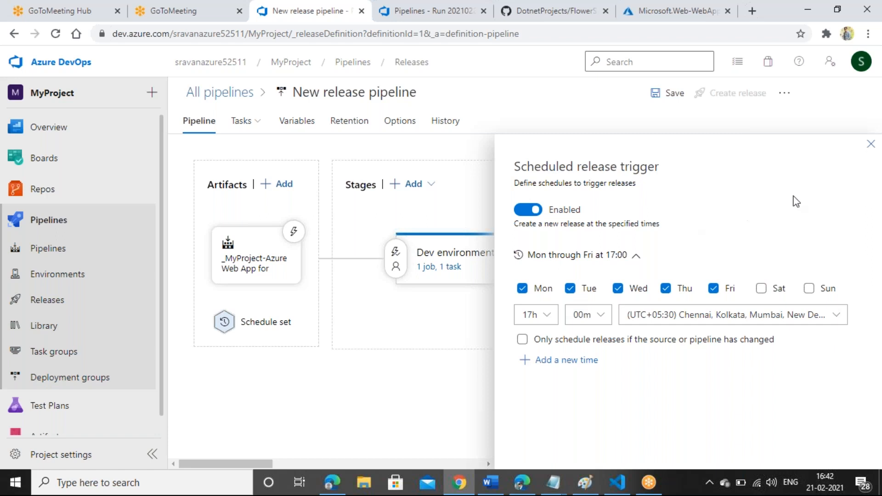
{"action": "left_click", "coordinate": [762, 289]}
{"action": "left_click", "coordinate": [810, 290]}
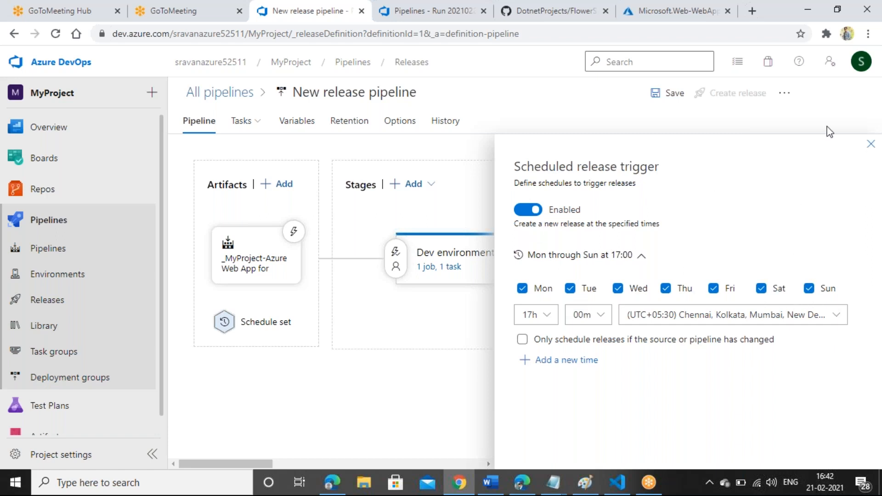
Step: Close the trigger panel and save the release pipeline with its daily schedule
{"action": "left_click", "coordinate": [871, 148]}
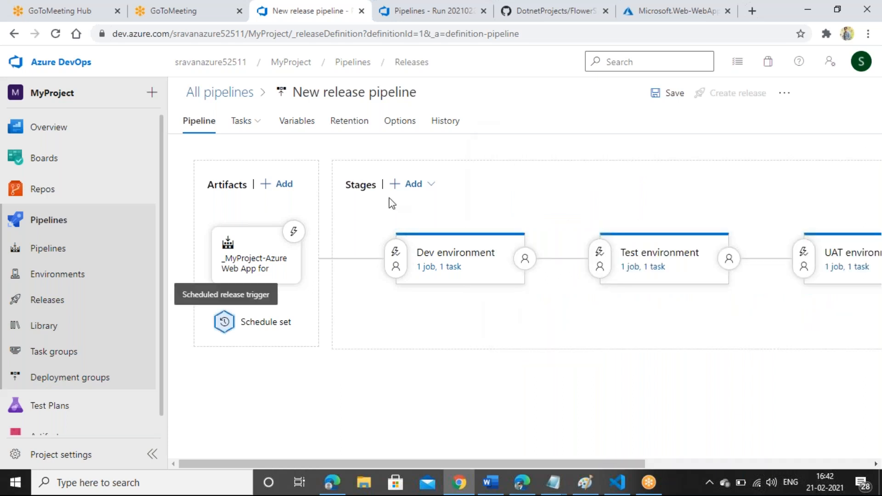
{"action": "left_click", "coordinate": [674, 97]}
{"action": "left_click", "coordinate": [516, 311]}
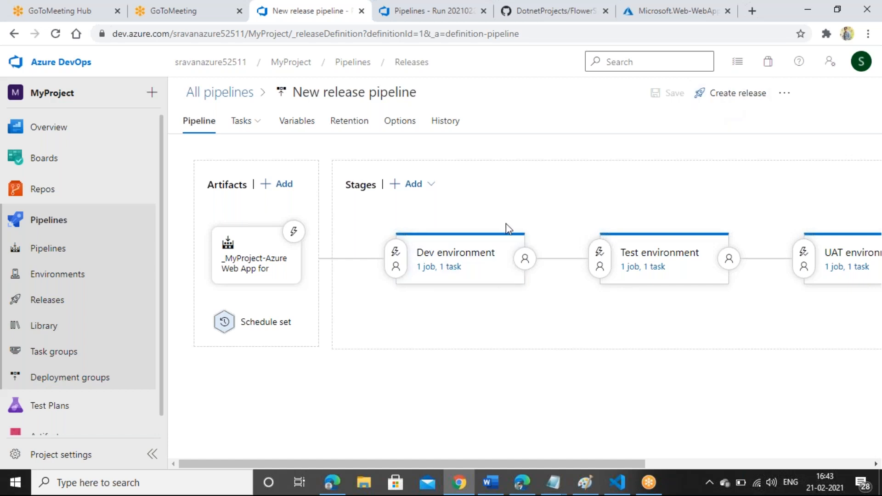
Step: Check the Azure portal home page and Subscriptions list, then return to the release pipeline
{"action": "left_click", "coordinate": [676, 10]}
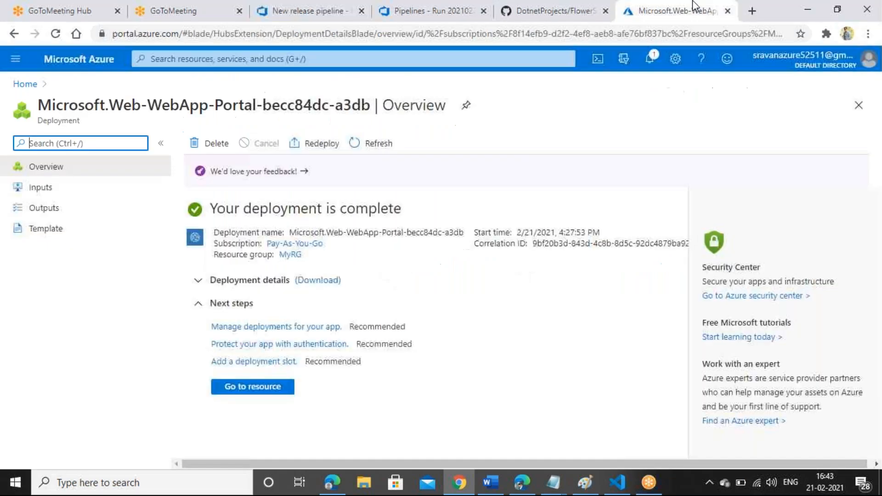
{"action": "left_click", "coordinate": [63, 67]}
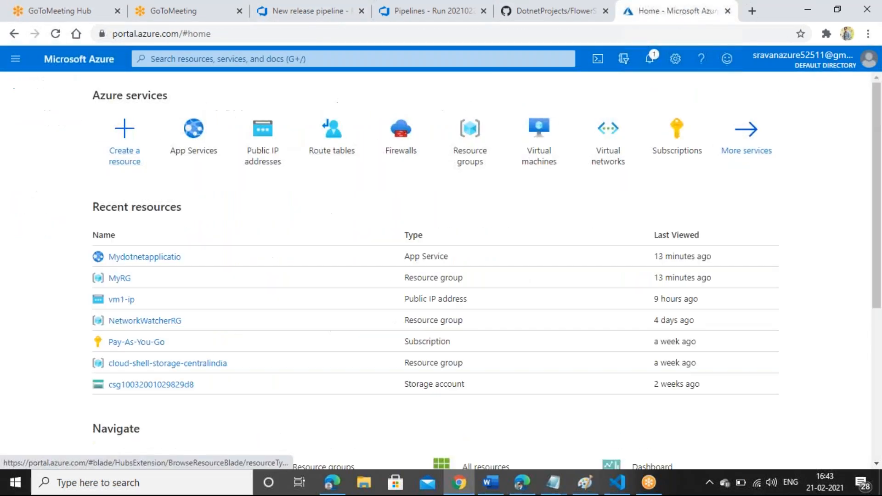
{"action": "left_click", "coordinate": [674, 152]}
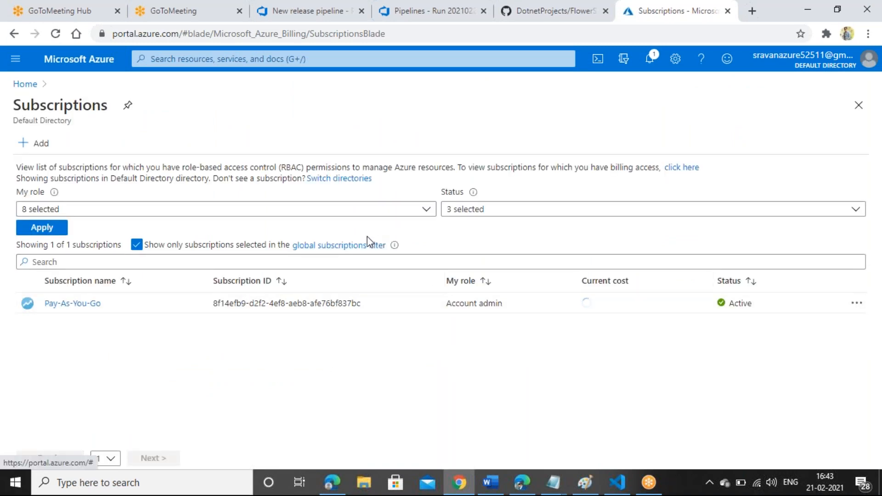
{"action": "left_click", "coordinate": [531, 8]}
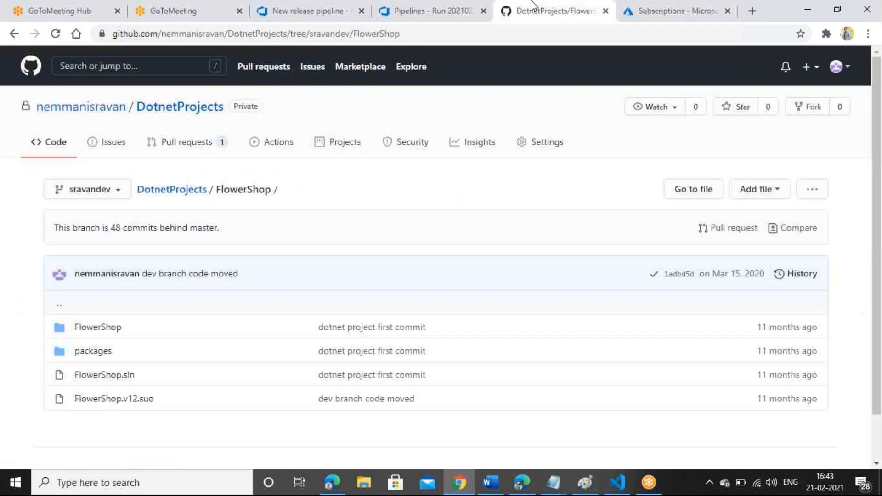
{"action": "left_click", "coordinate": [342, 6]}
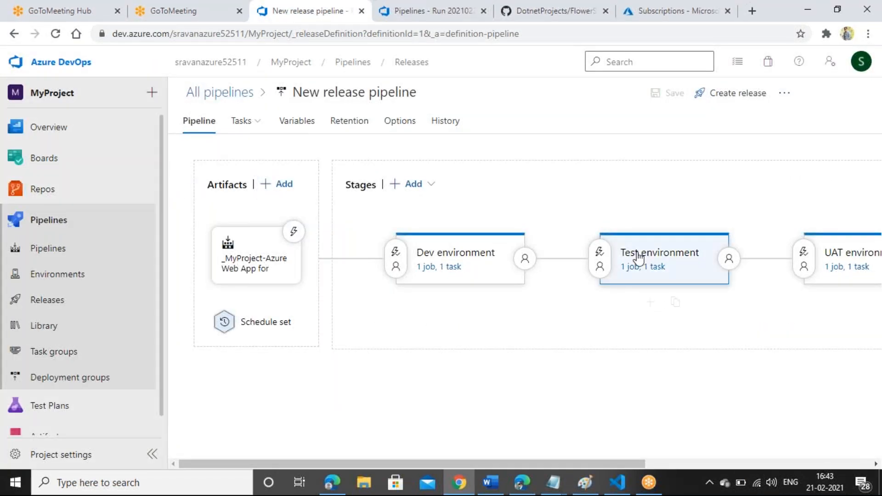
Step: Create Release-1 with the Dev environment stage changed to a manual trigger
{"action": "left_click", "coordinate": [754, 97]}
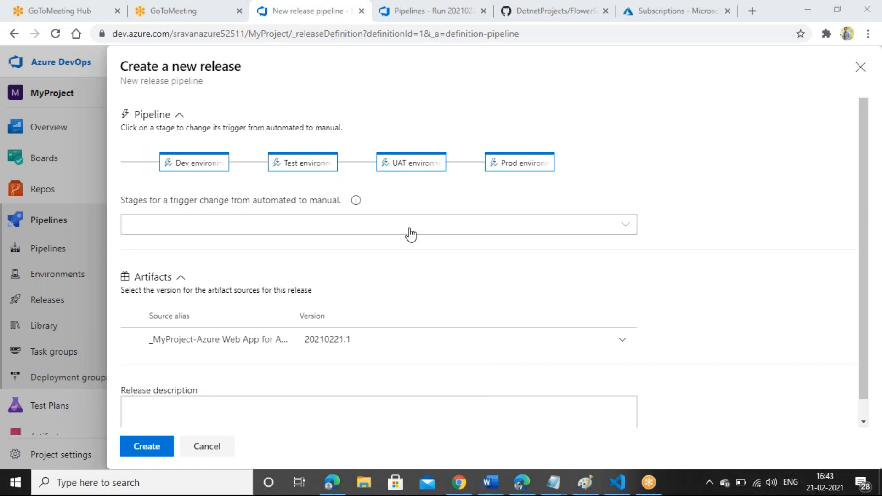
{"action": "left_click", "coordinate": [603, 232]}
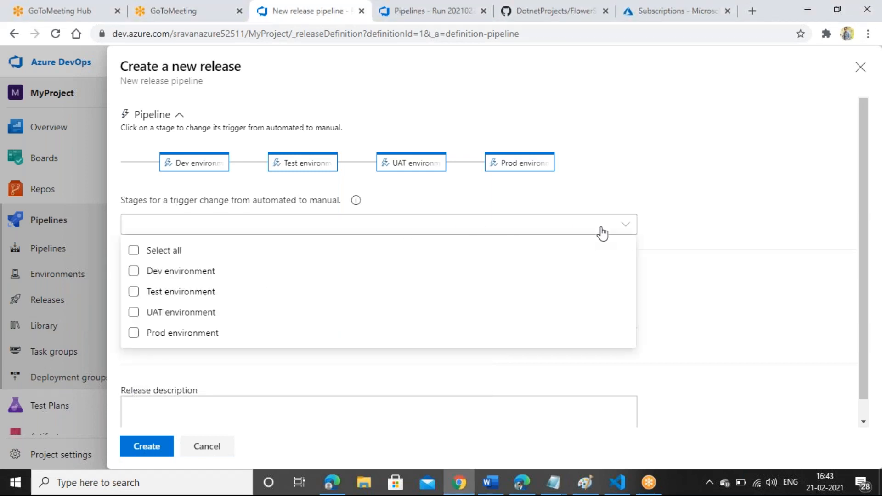
{"action": "left_click", "coordinate": [128, 274]}
{"action": "left_click", "coordinate": [703, 247]}
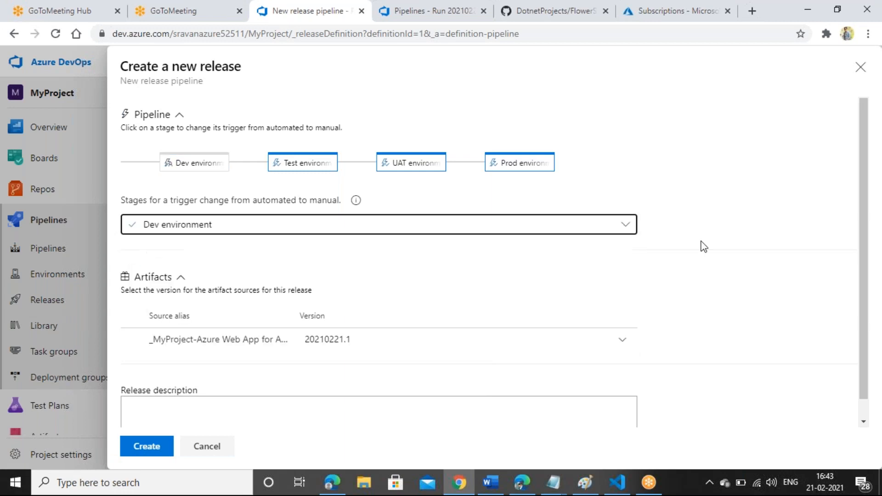
{"action": "scroll", "coordinate": [861, 288], "scroll_direction": "down", "scroll_amount": 1}
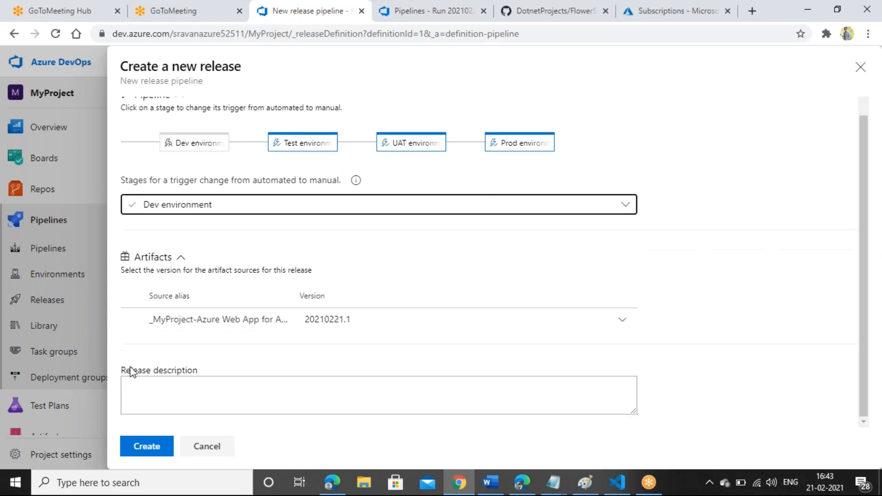
{"action": "left_click", "coordinate": [174, 402]}
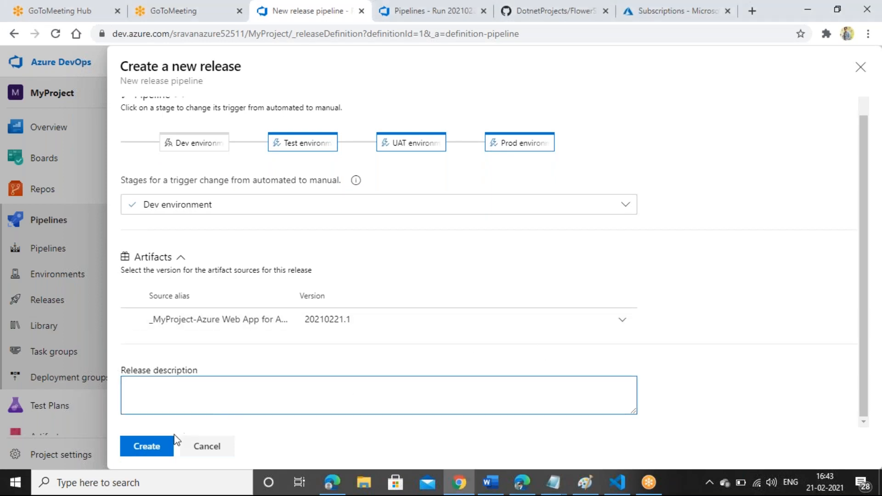
{"action": "left_click", "coordinate": [157, 446]}
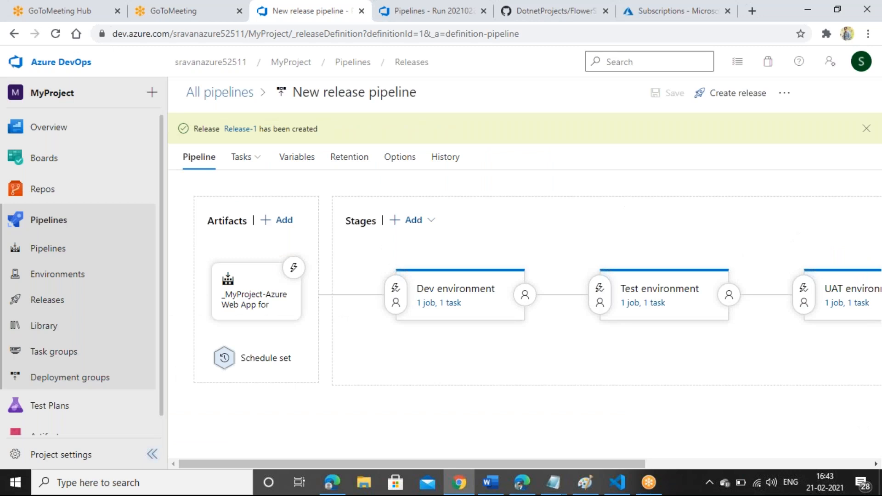
{"action": "right_click", "coordinate": [240, 130]}
Step: Open Release-1 in a new tab, dismiss the What's new dialog, and view its stages
{"action": "left_click", "coordinate": [246, 140]}
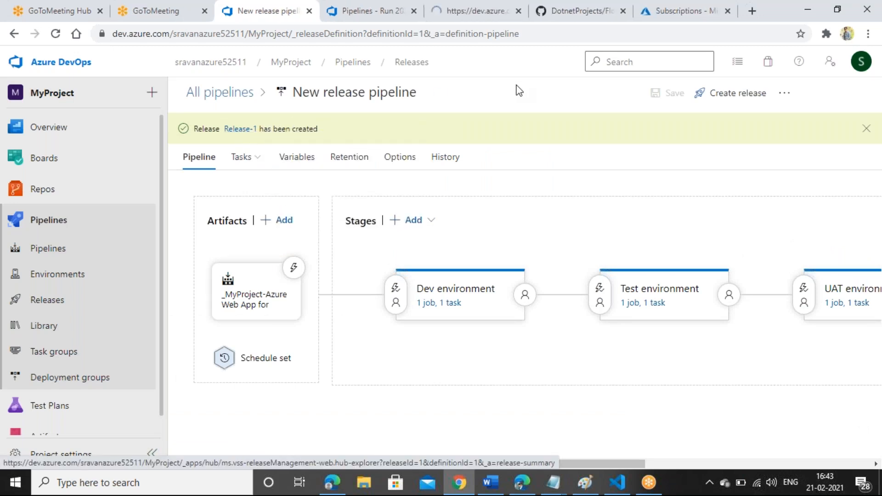
{"action": "left_click", "coordinate": [486, 2]}
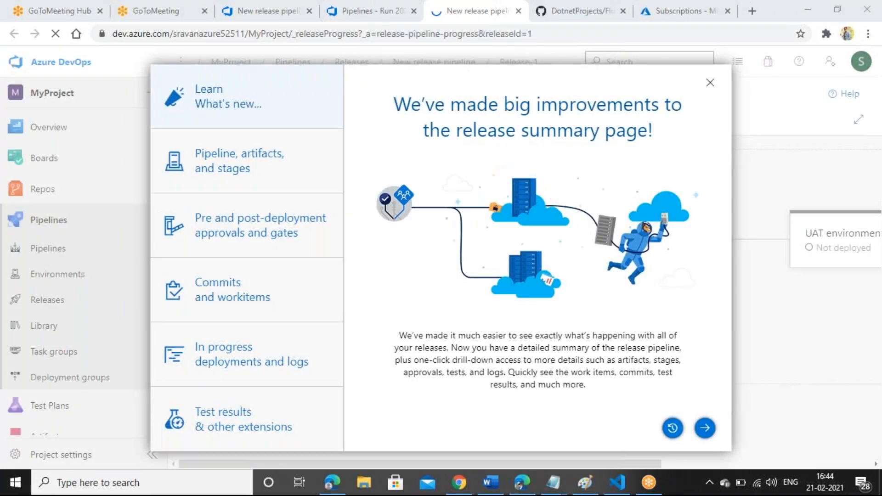
{"action": "left_click", "coordinate": [711, 83]}
{"action": "left_click", "coordinate": [711, 83]}
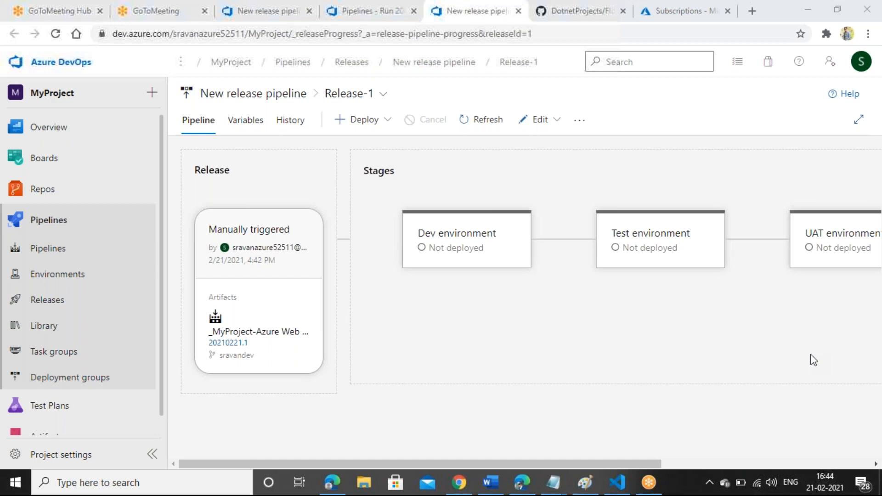
{"action": "left_click", "coordinate": [345, 6]}
{"action": "left_click", "coordinate": [480, 9]}
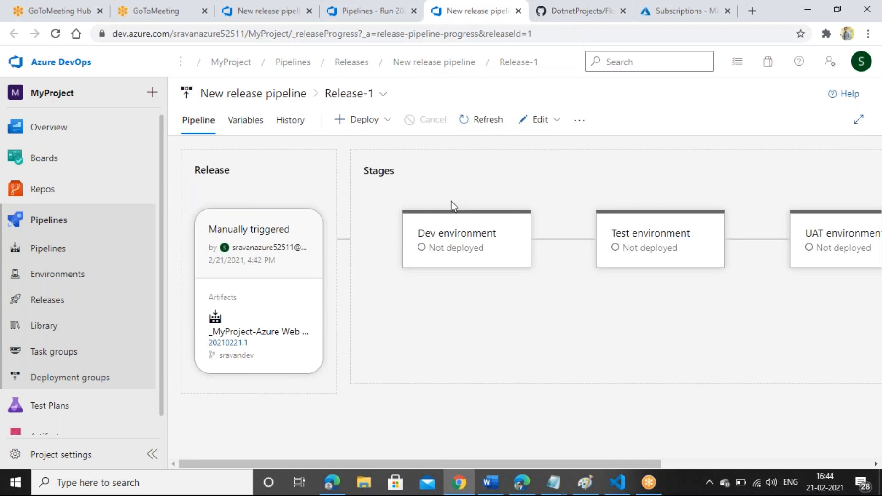
Step: Deploy Release-1 to the Dev environment and confirm the deployment
{"action": "left_click", "coordinate": [435, 246]}
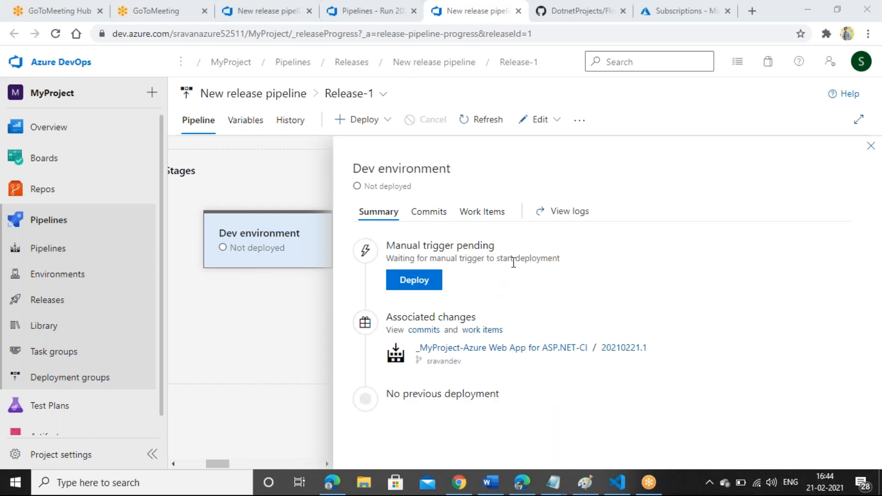
{"action": "left_click", "coordinate": [434, 286]}
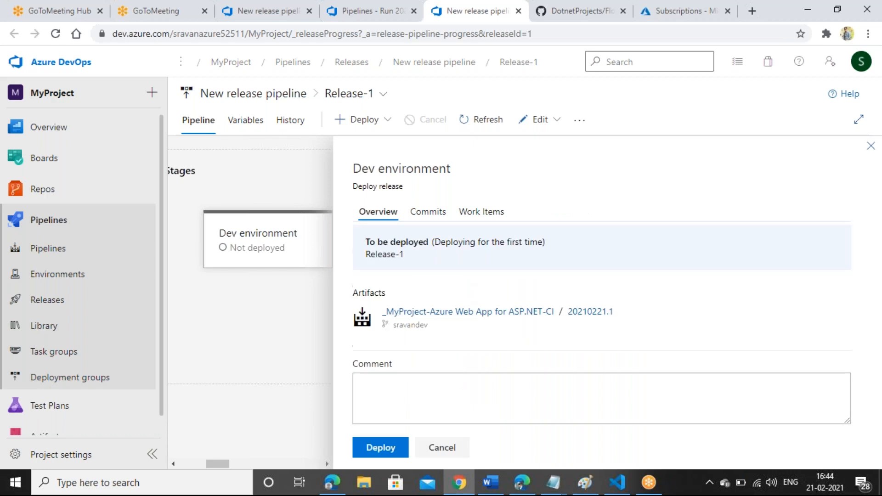
{"action": "left_click", "coordinate": [390, 448]}
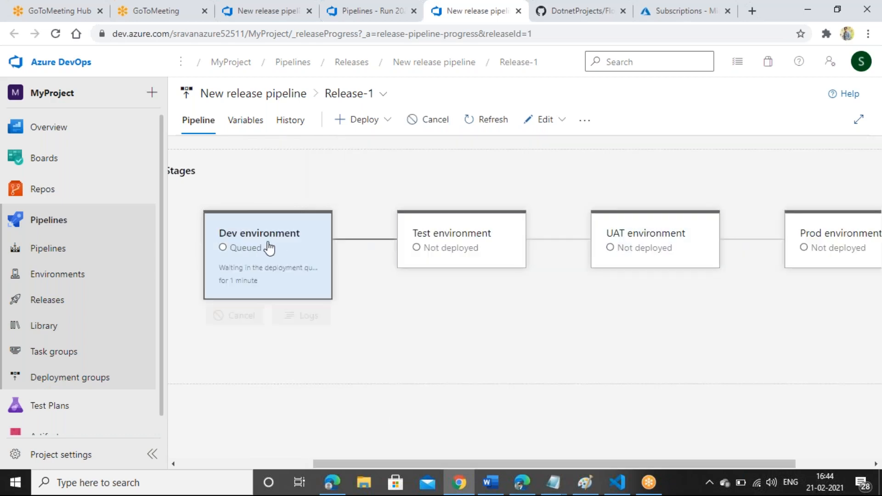
Step: Check the Dev stage's progress and its source CI build, then open the Dev deployment logs
{"action": "mouse_move", "coordinate": [286, 256]}
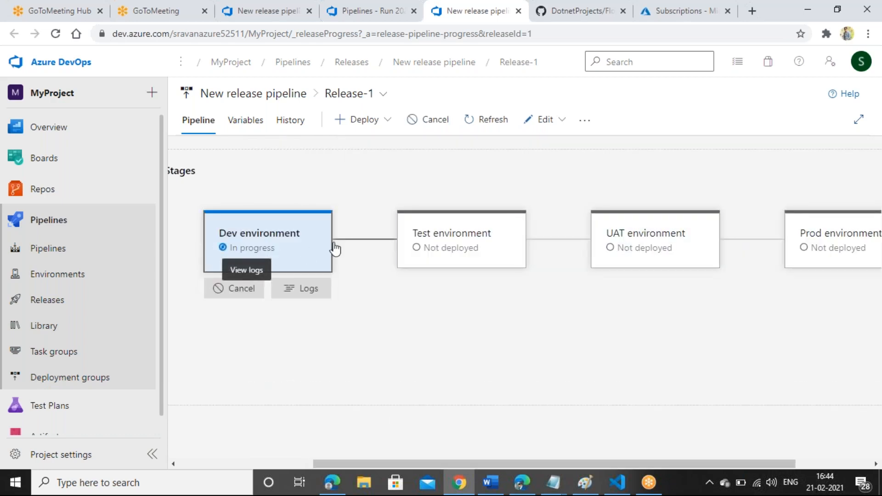
{"action": "left_click", "coordinate": [281, 252]}
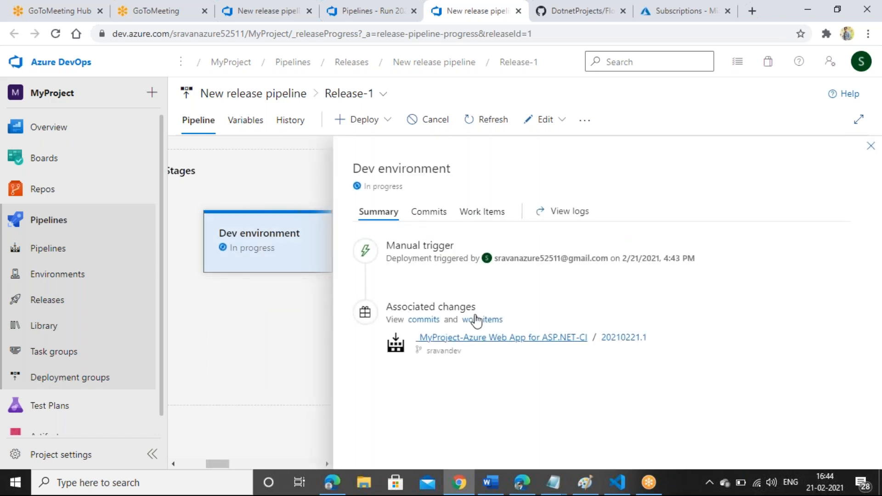
{"action": "left_click", "coordinate": [502, 339]}
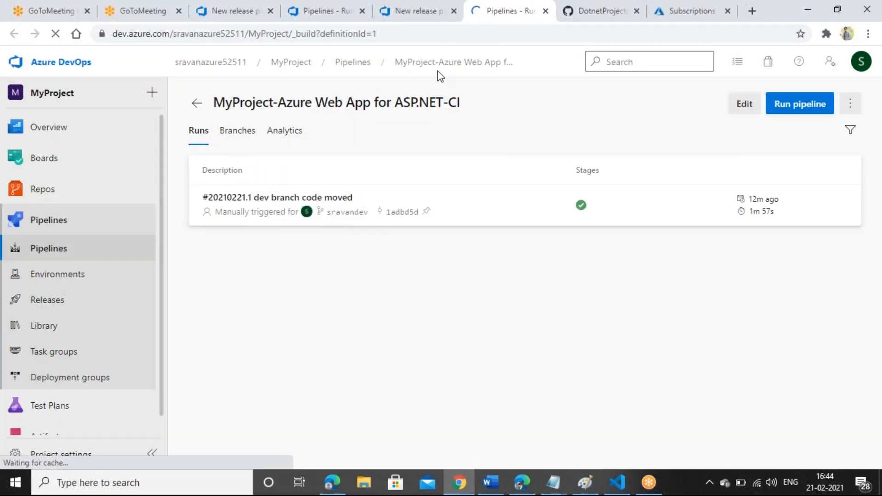
{"action": "left_click", "coordinate": [410, 8]}
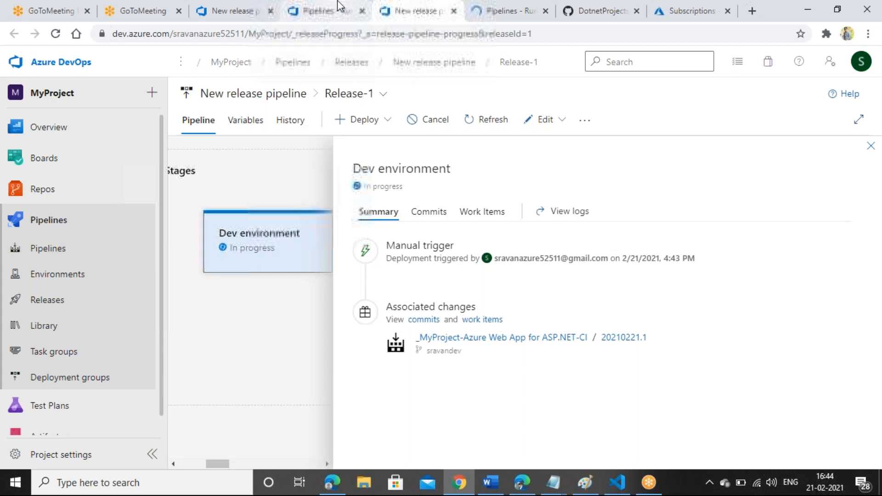
{"action": "left_click", "coordinate": [338, 6]}
{"action": "left_click", "coordinate": [421, 9]}
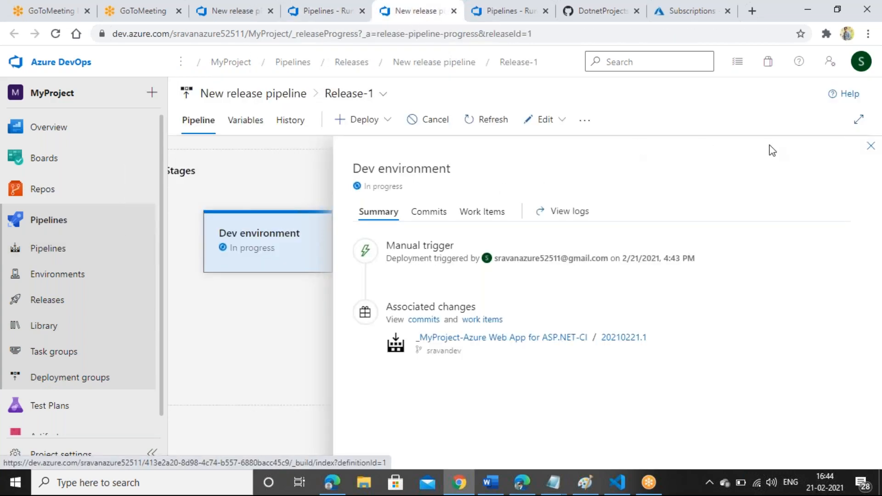
{"action": "left_click", "coordinate": [569, 211]}
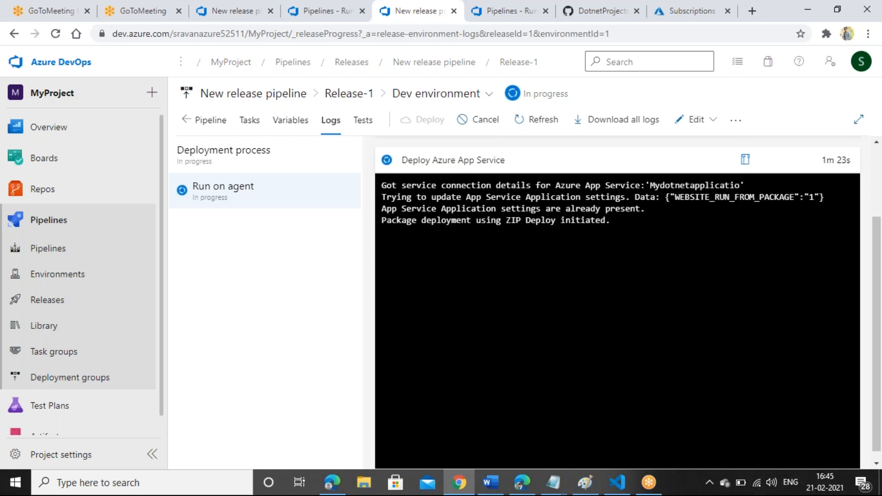
Step: Review the Dev log and the release's pipeline variables, then close the Dev details panel
{"action": "left_click", "coordinate": [302, 122]}
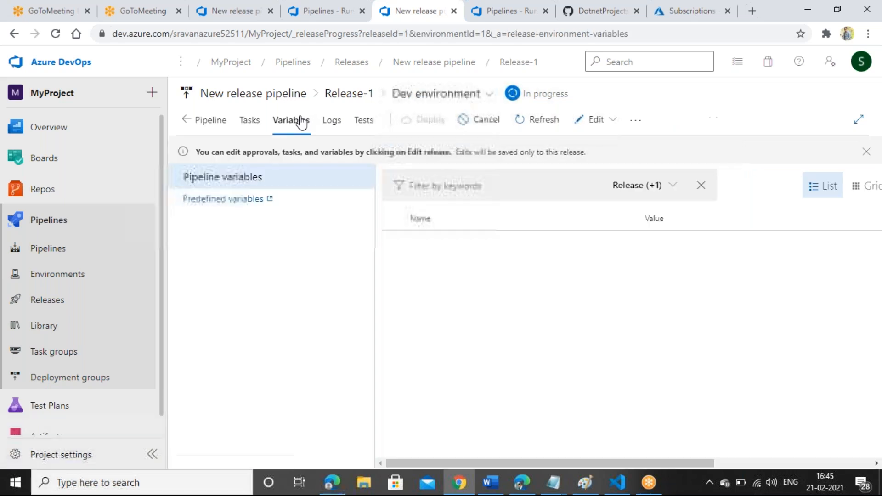
{"action": "left_click", "coordinate": [216, 119]}
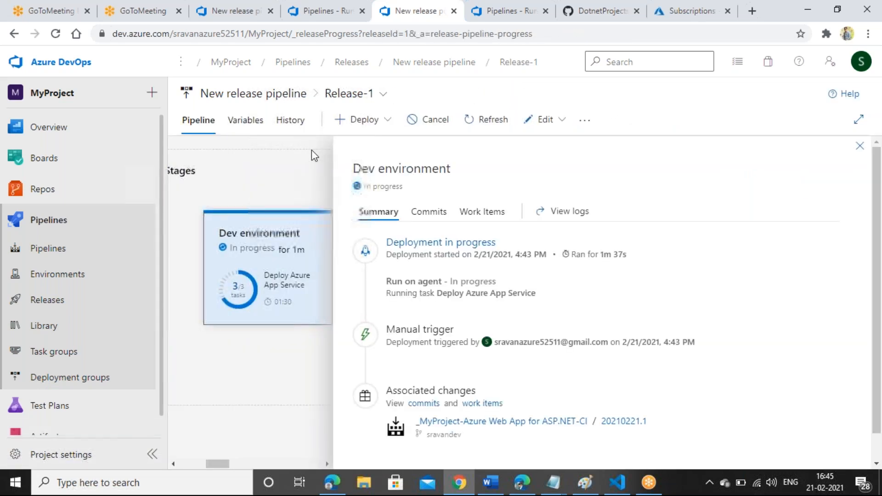
{"action": "mouse_move", "coordinate": [246, 262]}
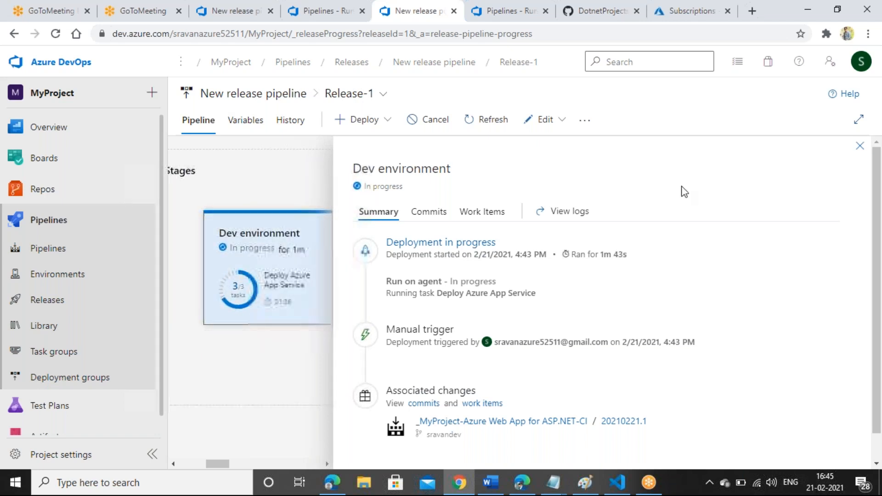
{"action": "left_click", "coordinate": [860, 145]}
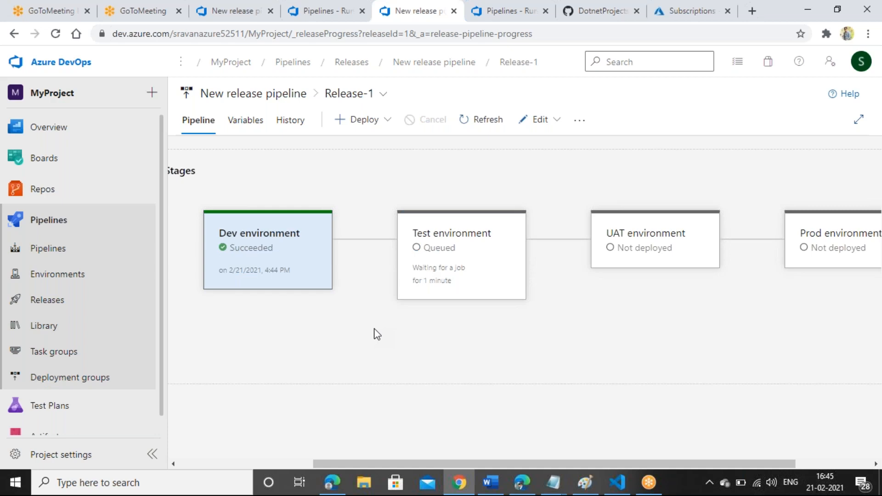
Step: Look over the Dev environment summary to confirm success, then close it
{"action": "left_click", "coordinate": [299, 259]}
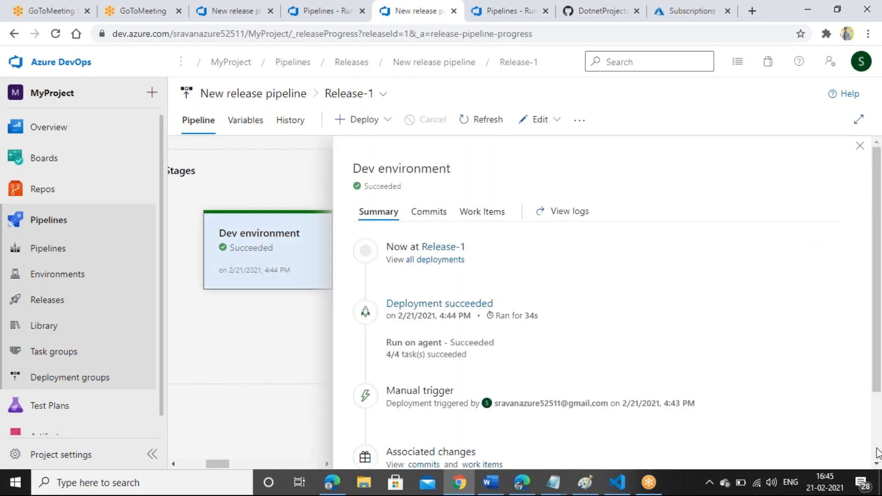
{"action": "scroll", "coordinate": [877, 453], "scroll_direction": "down", "scroll_amount": 2}
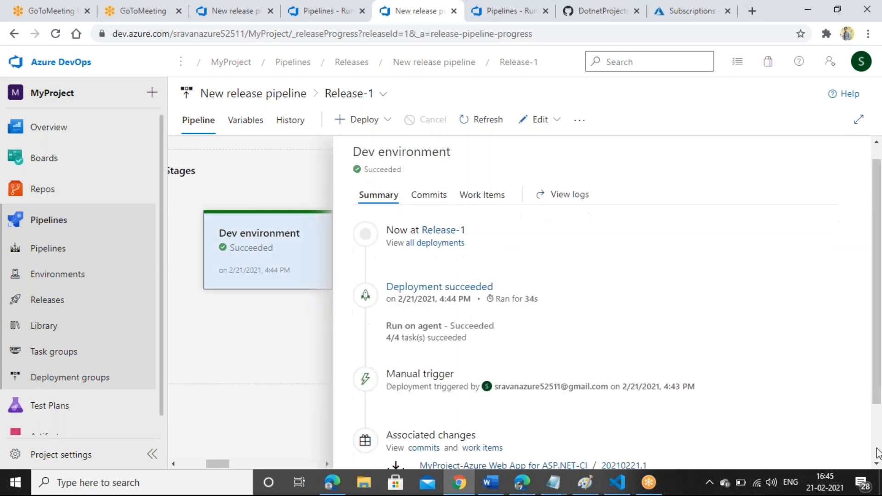
{"action": "scroll", "coordinate": [877, 160], "scroll_direction": "up", "scroll_amount": 2}
{"action": "left_click", "coordinate": [867, 148]}
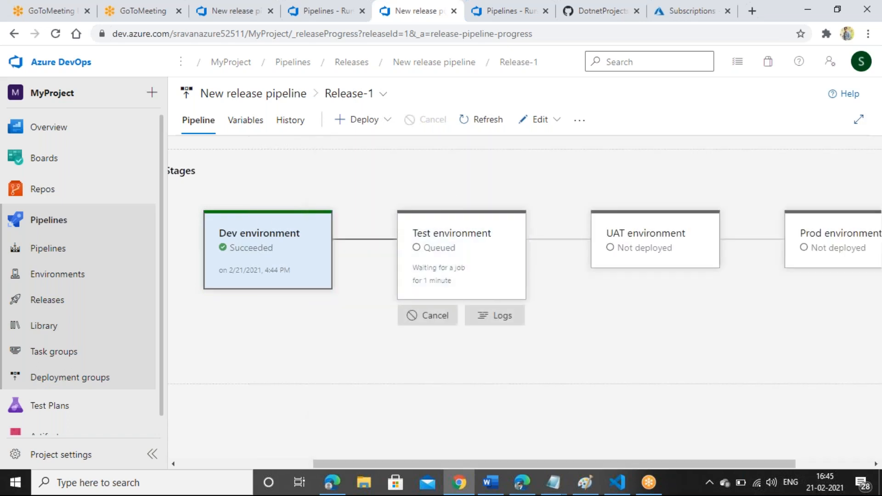
Step: Bring Chrome forward and settle on the CI runs list showing run #20210221.1 succeeded
{"action": "left_click", "coordinate": [466, 490]}
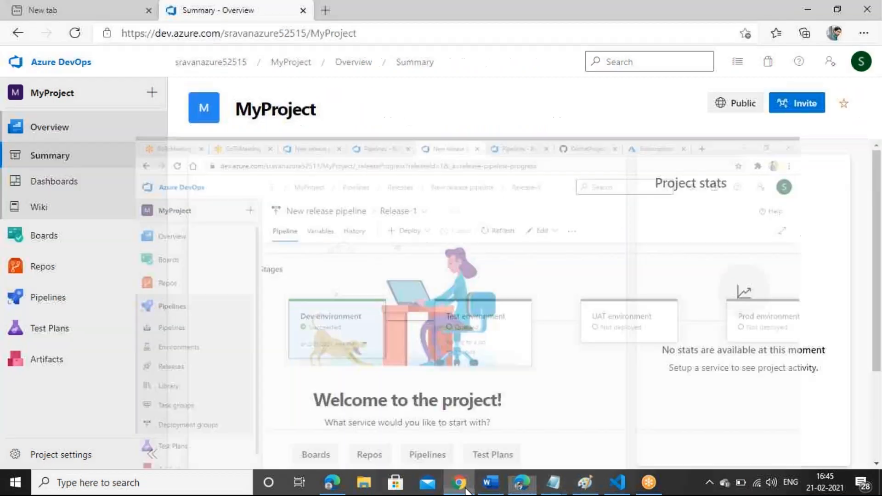
{"action": "left_click", "coordinate": [459, 484]}
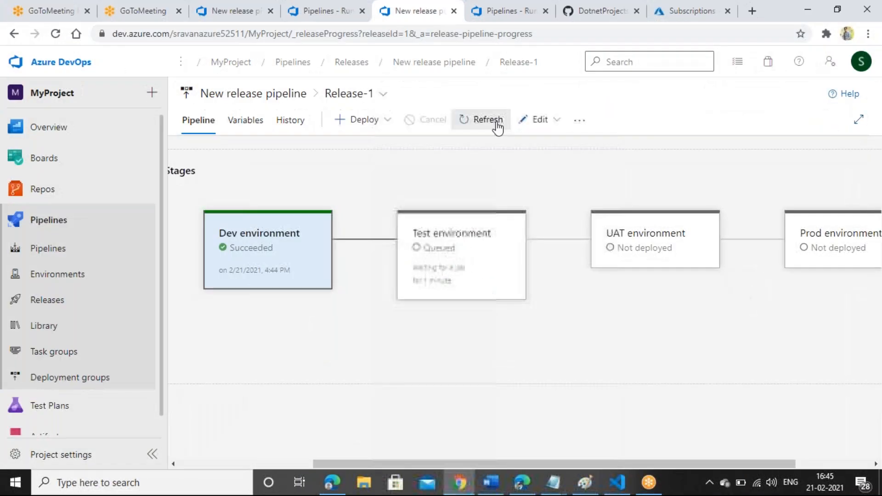
{"action": "left_click", "coordinate": [509, 6]}
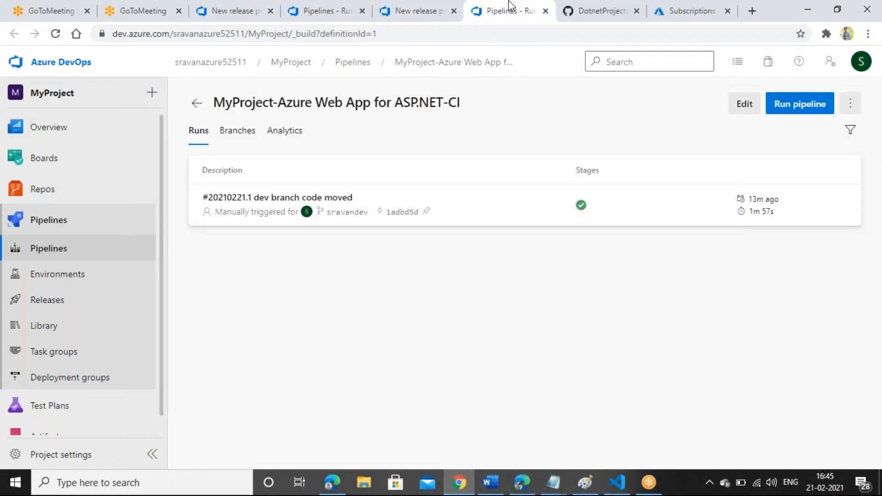
{"action": "left_click", "coordinate": [671, 8]}
{"action": "left_click", "coordinate": [596, 5]}
{"action": "left_click", "coordinate": [506, 9]}
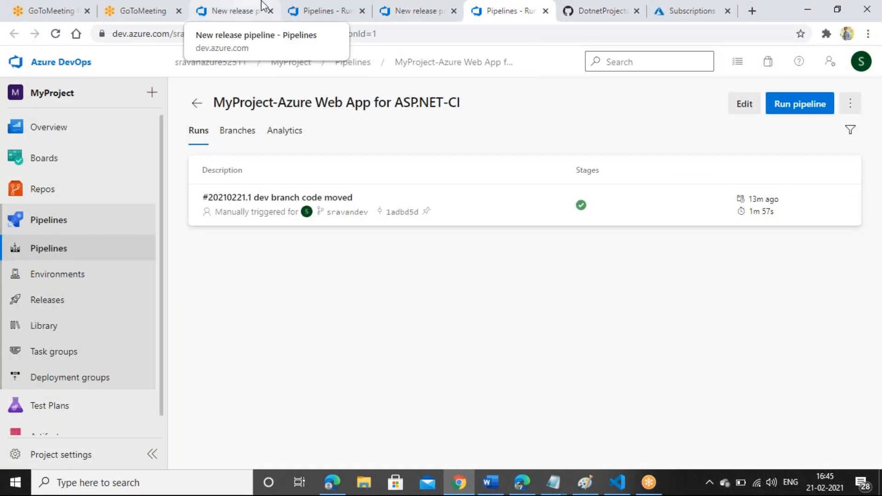
Step: From Azure Home > App Services, open Mydotnetapplicatio and copy its site URL
{"action": "left_click", "coordinate": [670, 9]}
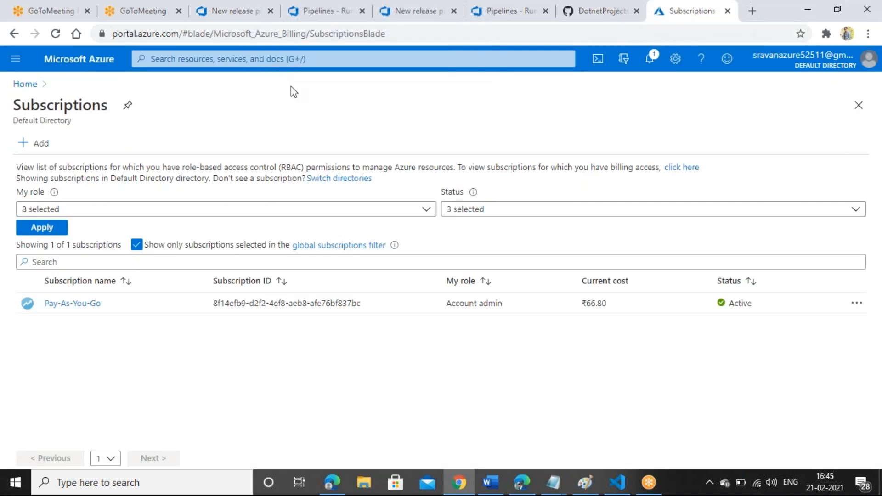
{"action": "left_click", "coordinate": [27, 85]}
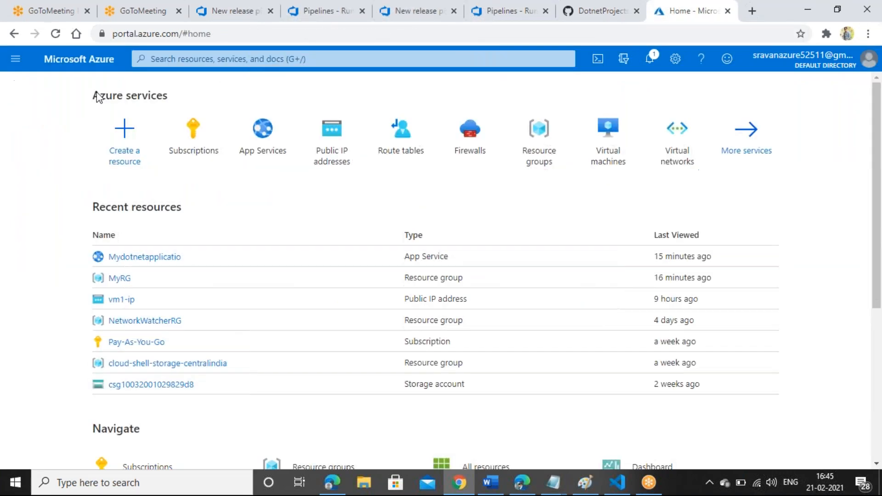
{"action": "left_click", "coordinate": [263, 134]}
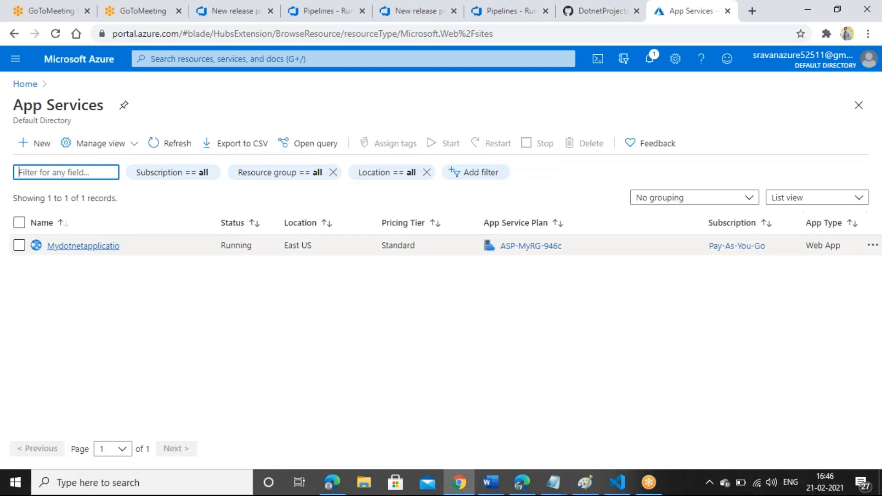
{"action": "left_click", "coordinate": [83, 246]}
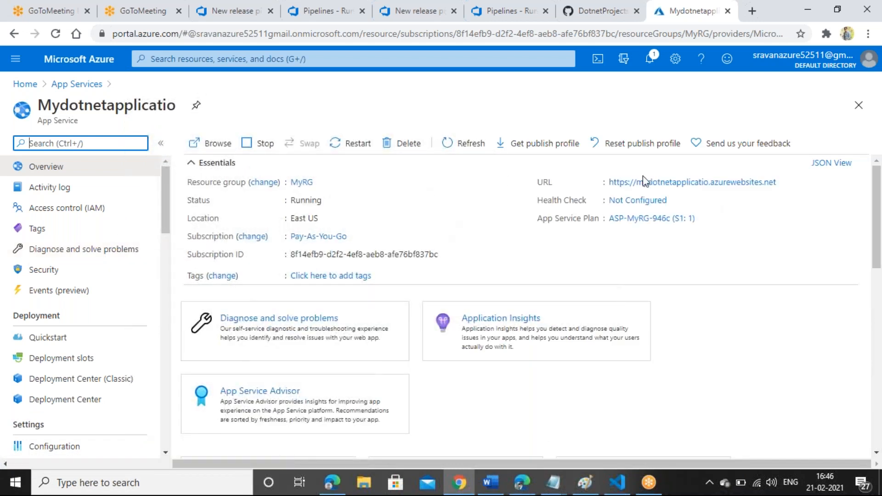
{"action": "left_click", "coordinate": [787, 182]}
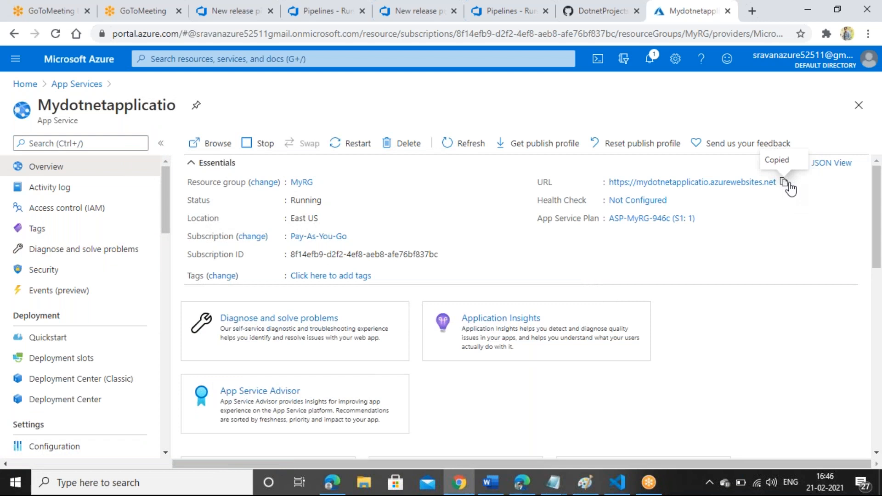
{"action": "left_click", "coordinate": [753, 11]}
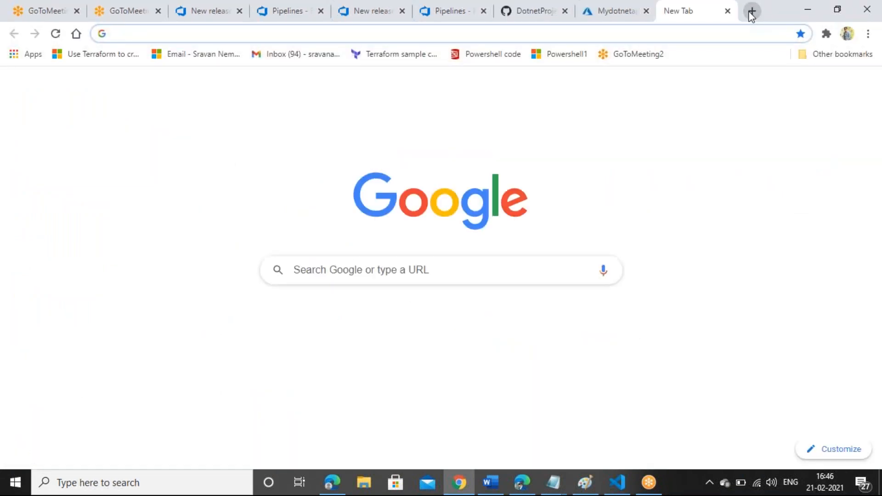
Step: Load mydotnetapplicatio.azurewebsites.net to see the deployed ASP.NET page, then return to Release-1
{"action": "key", "text": "ctrl+v"}
{"action": "key", "text": "Return"}
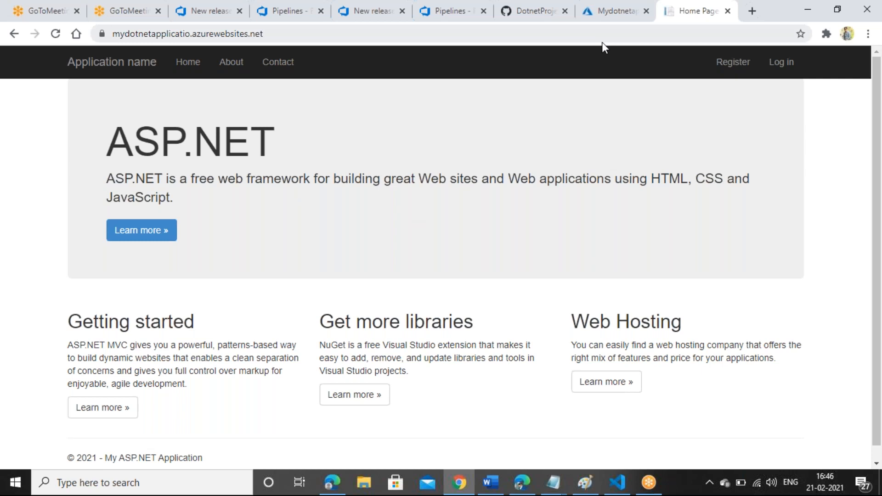
{"action": "left_click", "coordinate": [370, 6]}
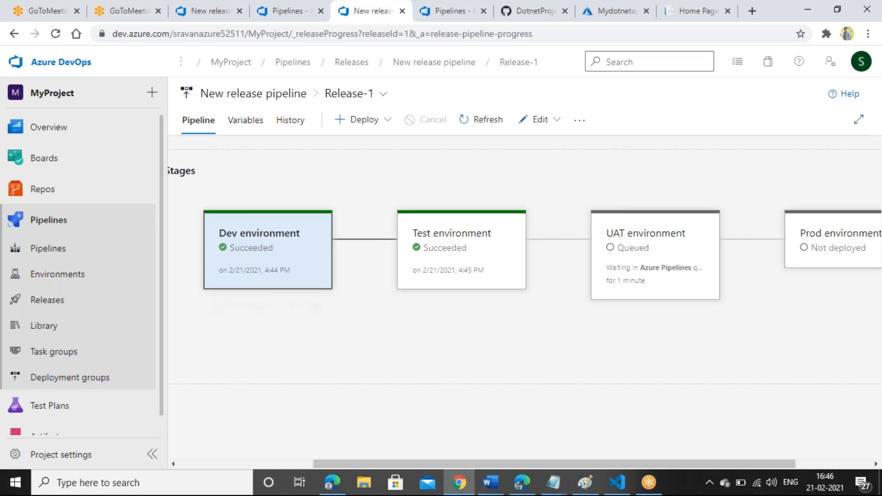
Step: Follow Release-1 until UAT succeeds and inspect the Prod stage running at 2/3 tasks
{"action": "mouse_move", "coordinate": [516, 274]}
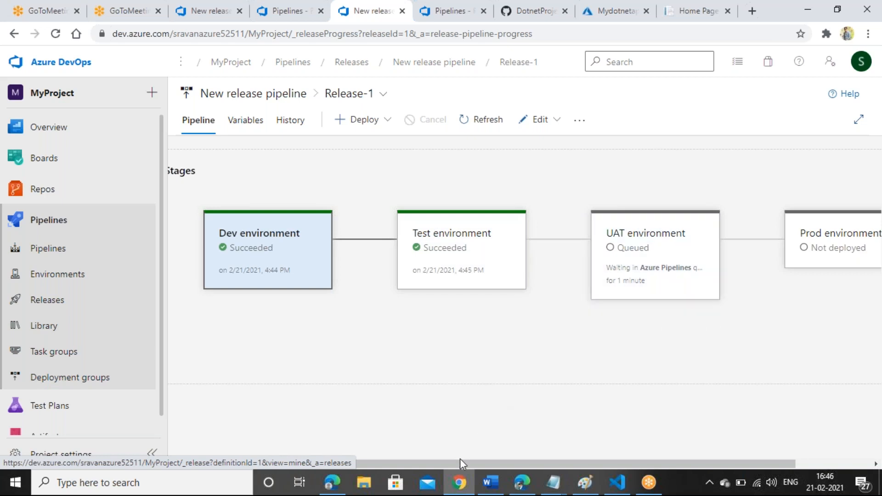
{"action": "mouse_move", "coordinate": [459, 460]}
{"action": "left_mouse_down"}
{"action": "mouse_move", "coordinate": [500, 459]}
{"action": "mouse_move", "coordinate": [453, 457]}
{"action": "mouse_move", "coordinate": [467, 445]}
{"action": "left_mouse_up"}
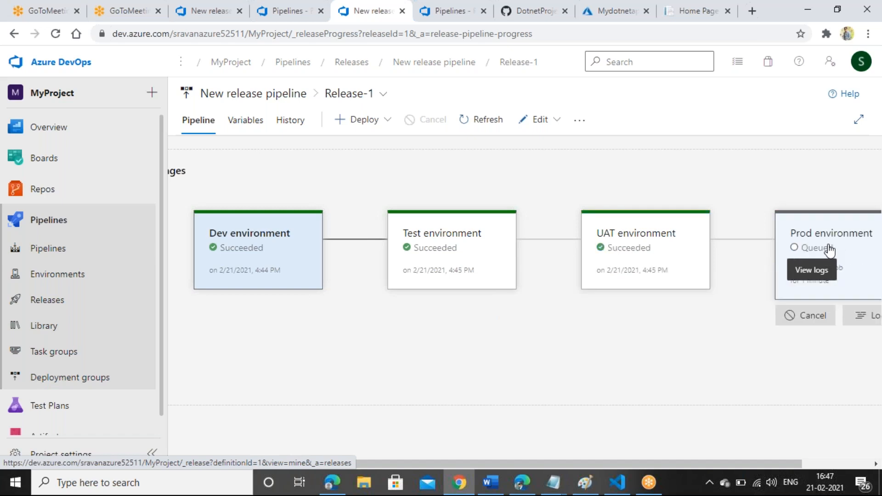
{"action": "left_click", "coordinate": [830, 250]}
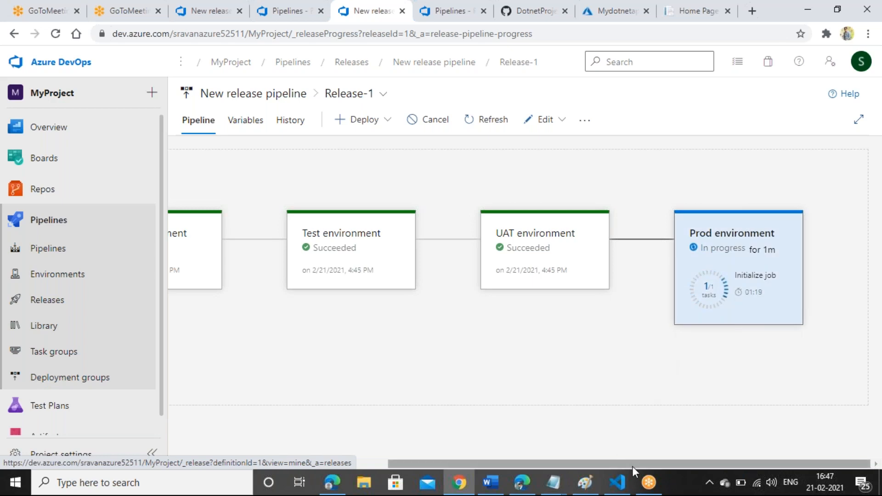
{"action": "left_click_drag", "start_coordinate": [633, 464], "coordinate": [666, 430]}
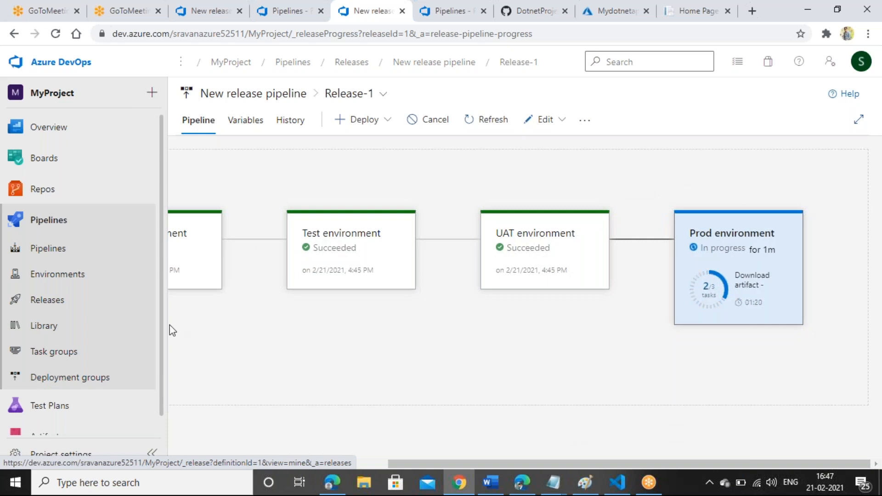